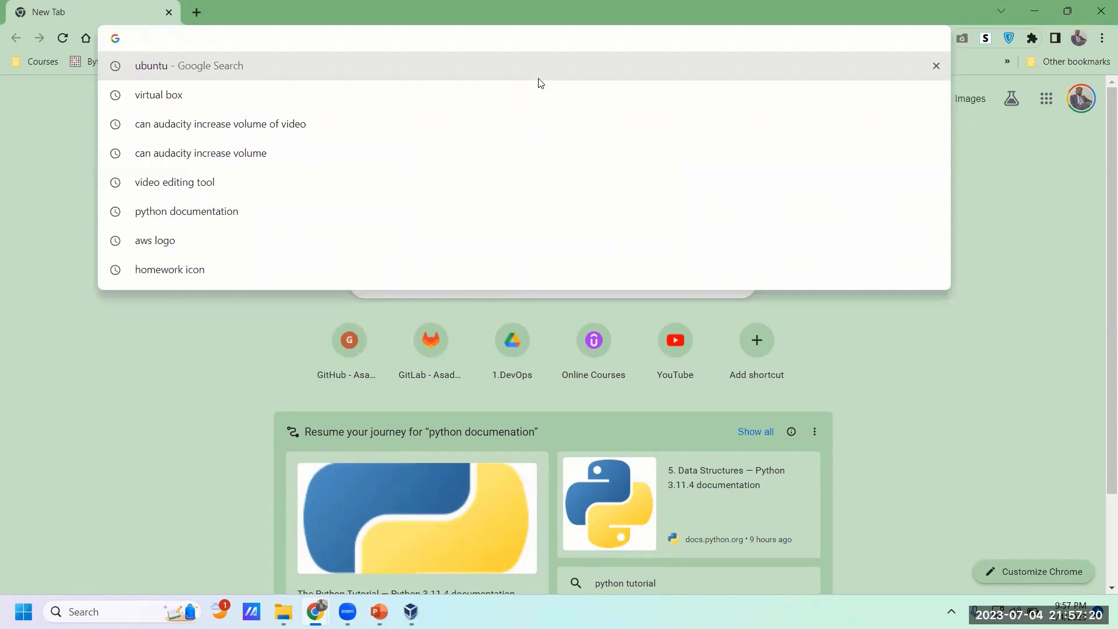
Step: Search the web for "aws" and open the sponsored AWS free account sign-up result in a separate tab
{"action": "type", "text": "aws"}
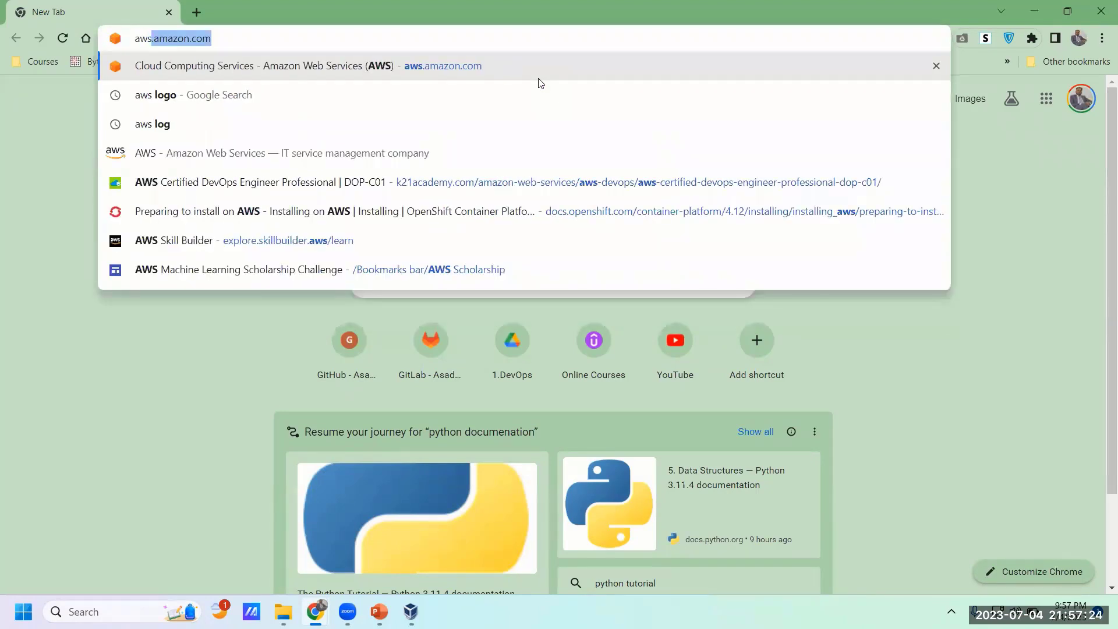
{"action": "key", "text": "BackSpace"}
{"action": "key", "text": "Return"}
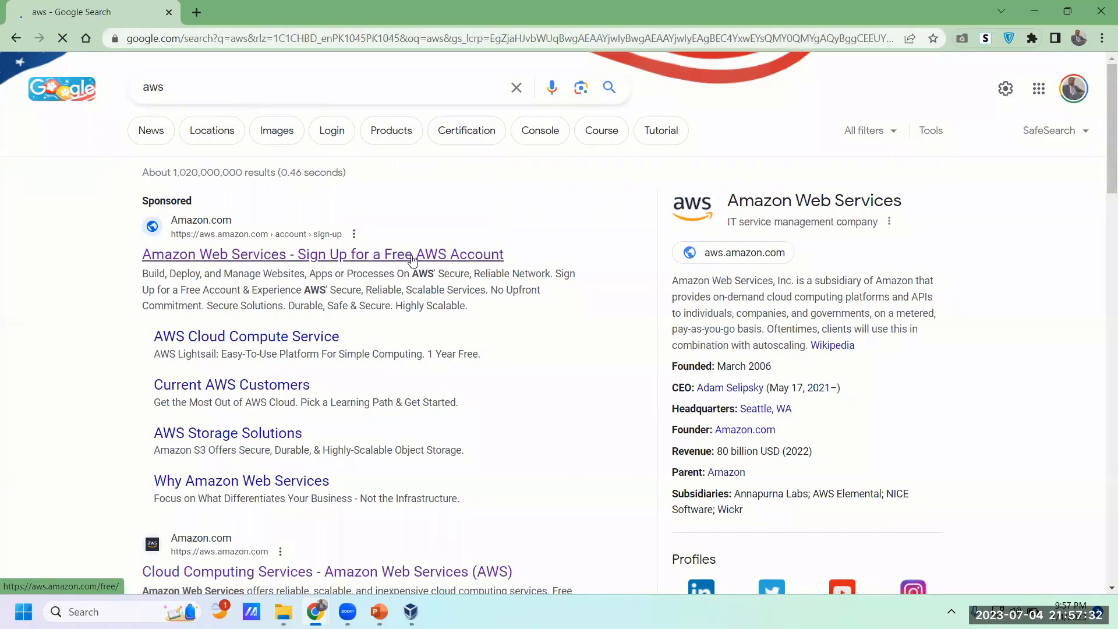
{"action": "middle_click", "coordinate": [344, 258]}
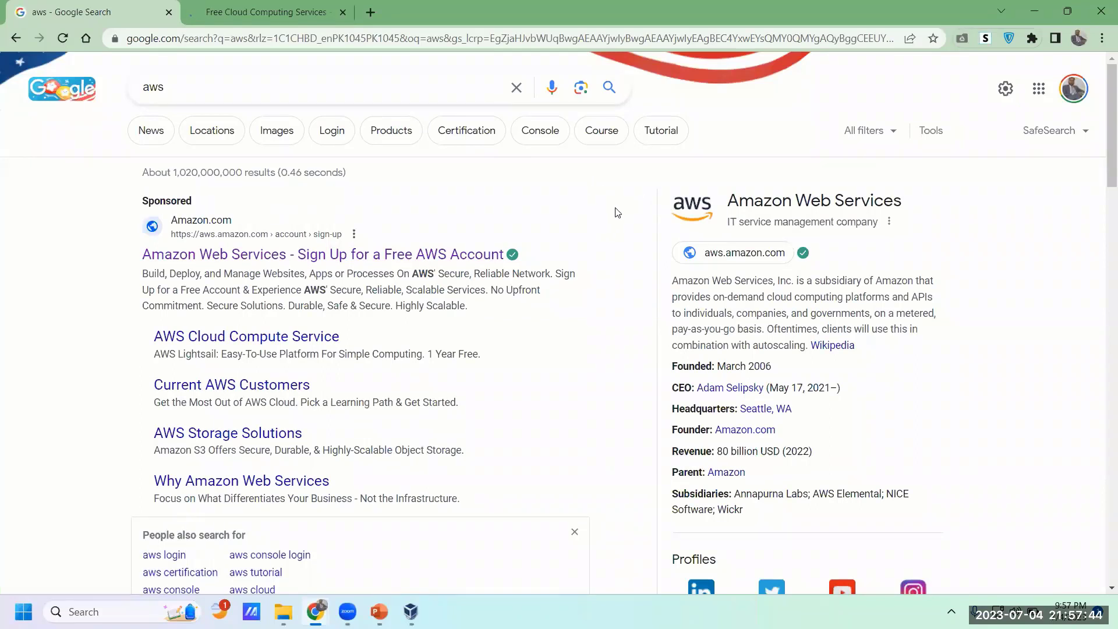
{"action": "left_click", "coordinate": [277, 13]}
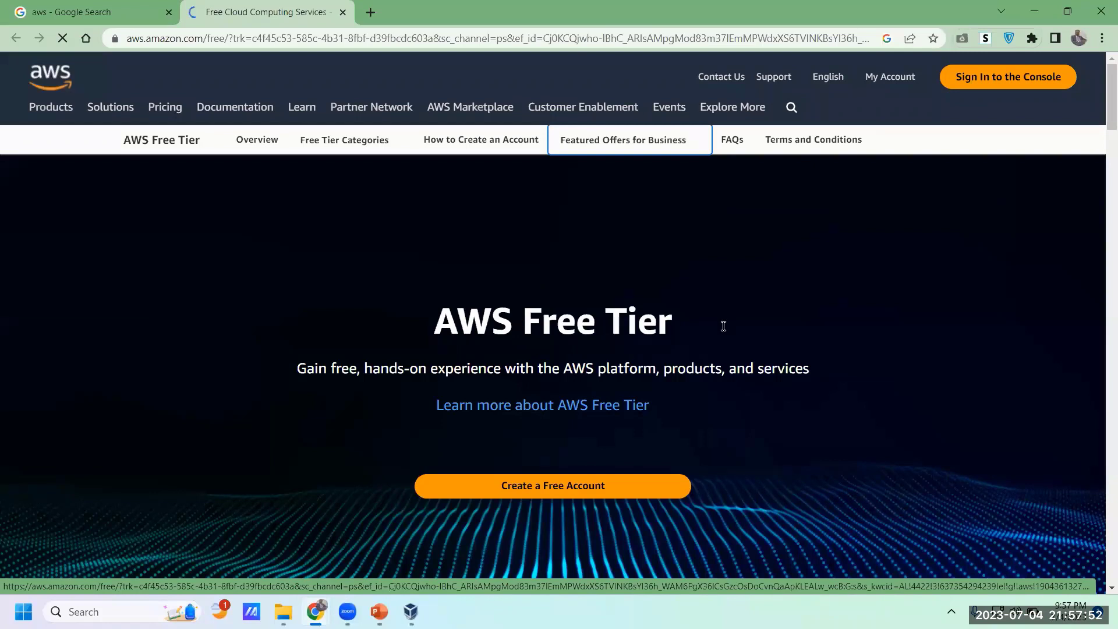
Step: Start creating a free account from the AWS Free Tier page
{"action": "double_click", "coordinate": [563, 322]}
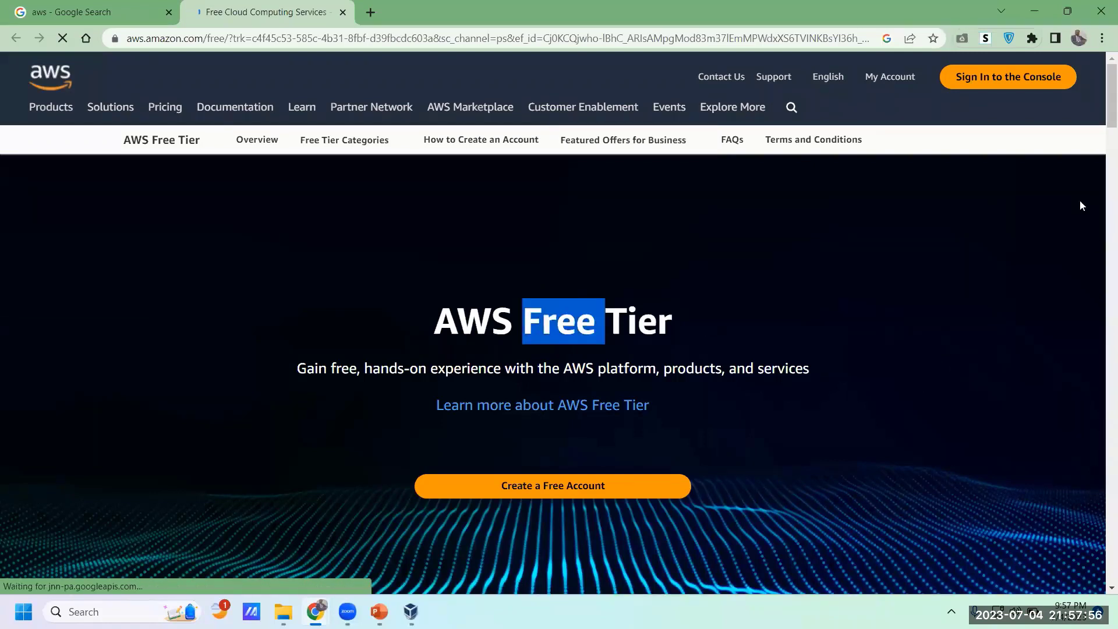
{"action": "mouse_move", "coordinate": [1109, 111]}
{"action": "left_mouse_down"}
{"action": "mouse_move", "coordinate": [1108, 139]}
{"action": "mouse_move", "coordinate": [1102, 112]}
{"action": "left_mouse_up"}
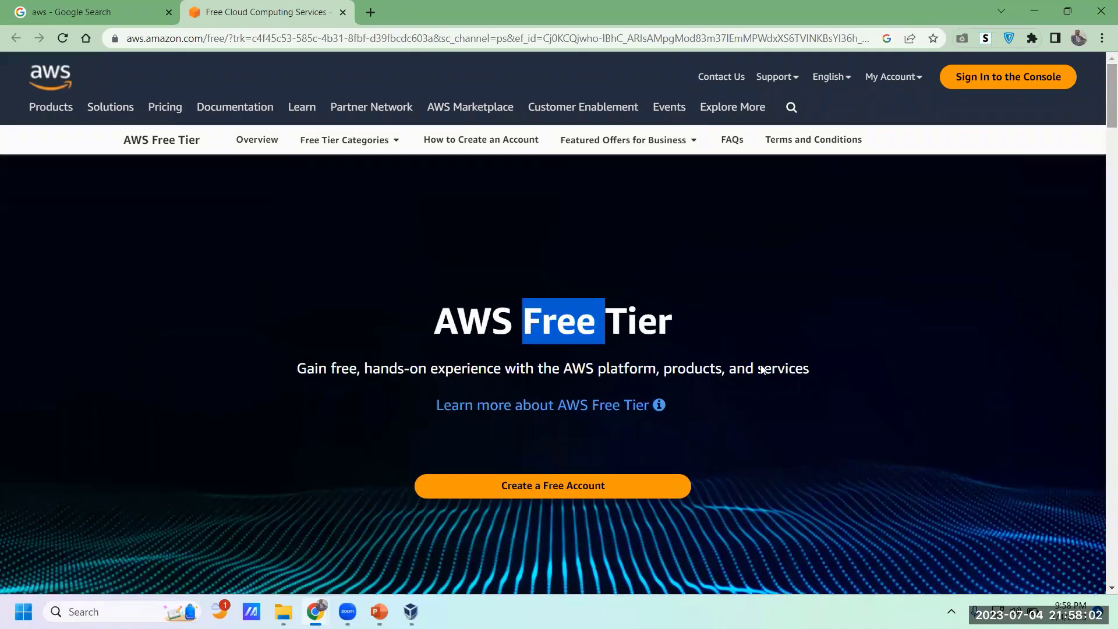
{"action": "left_click", "coordinate": [808, 316]}
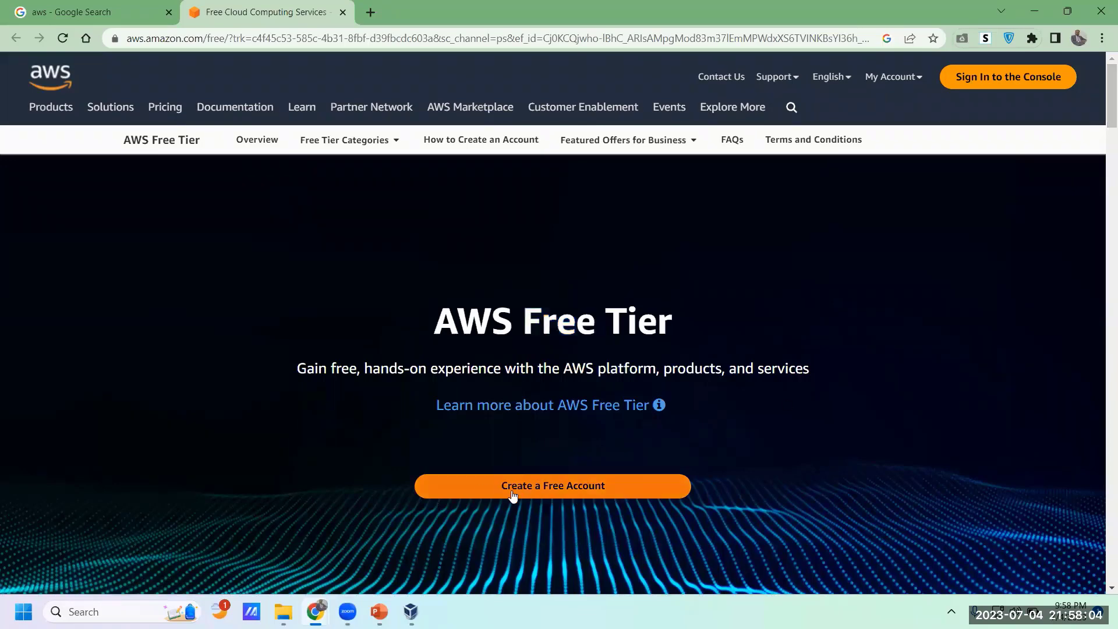
{"action": "left_click", "coordinate": [549, 492]}
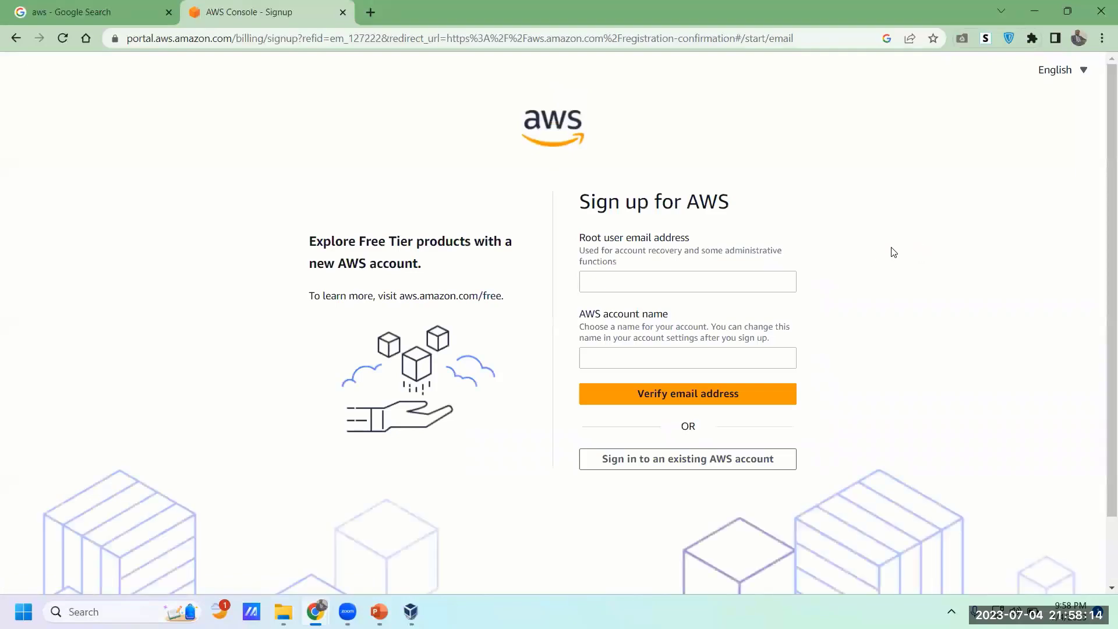
Step: Examine the AWS sign-up form, including the root user email address and account name fields and the email verification option
{"action": "left_click", "coordinate": [714, 276]}
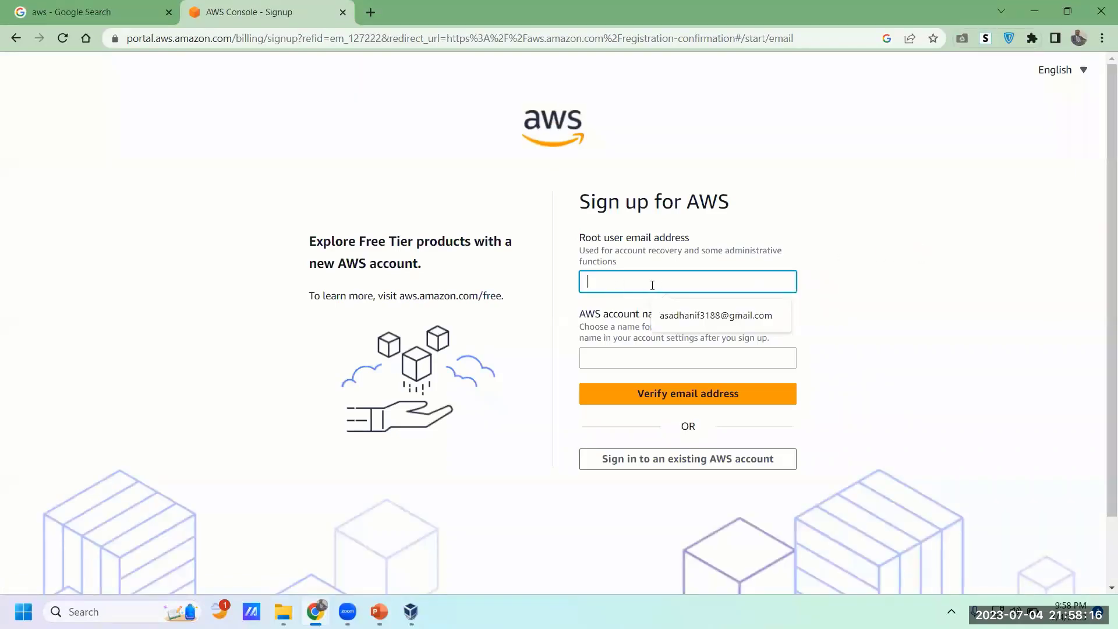
{"action": "left_click", "coordinate": [849, 276]}
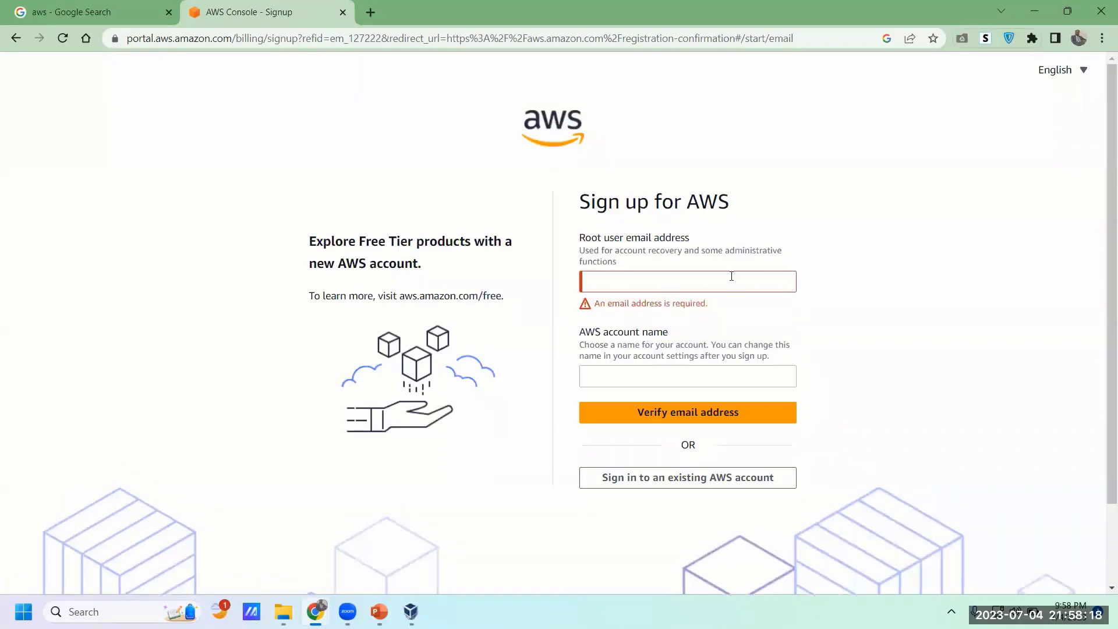
{"action": "left_click", "coordinate": [694, 281]}
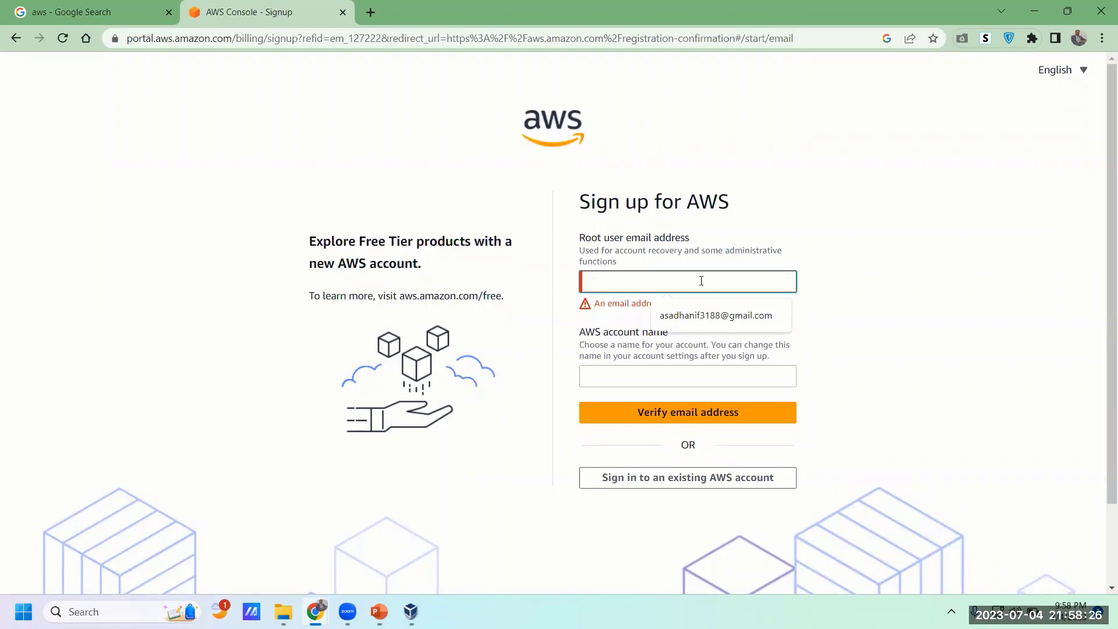
{"action": "left_click", "coordinate": [850, 280]}
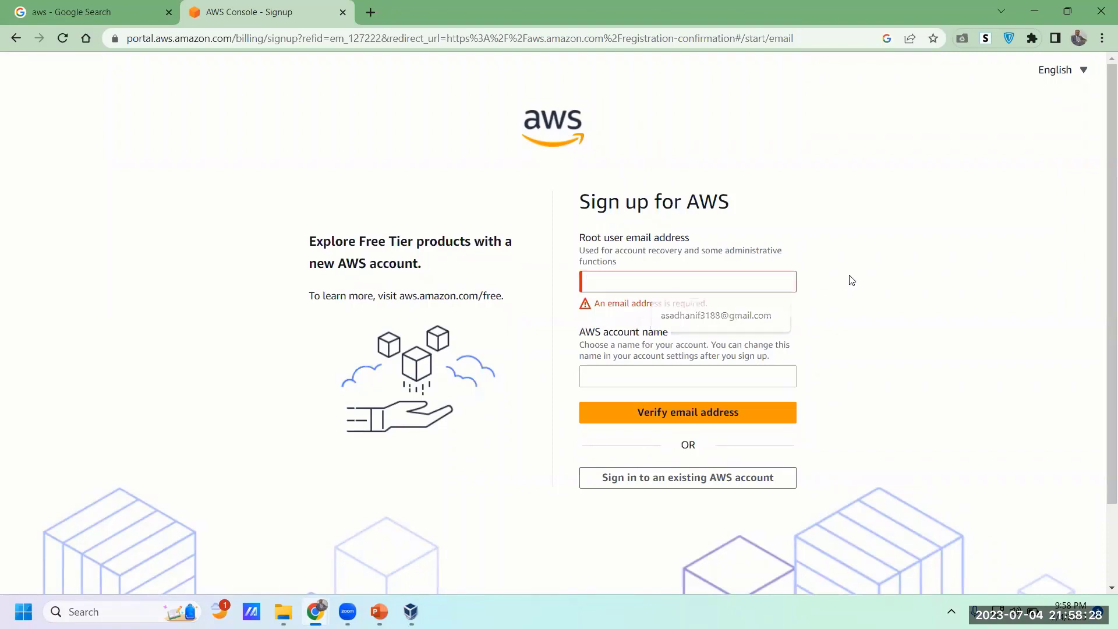
{"action": "left_click", "coordinate": [661, 283]}
{"action": "left_click", "coordinate": [612, 364]}
{"action": "left_click", "coordinate": [625, 369]}
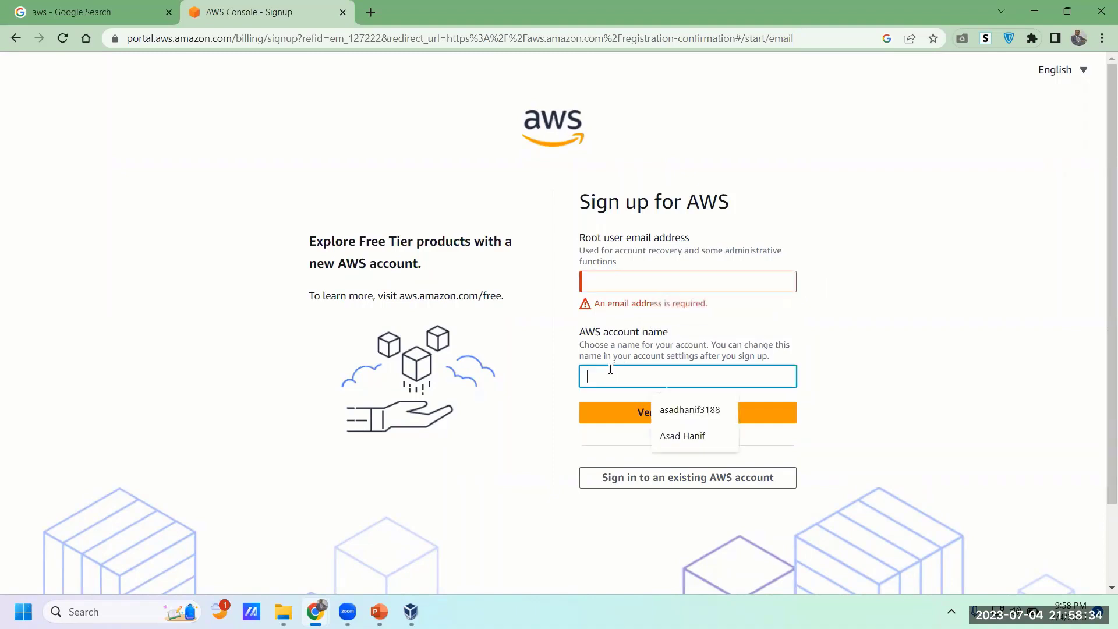
{"action": "left_click", "coordinate": [935, 335]}
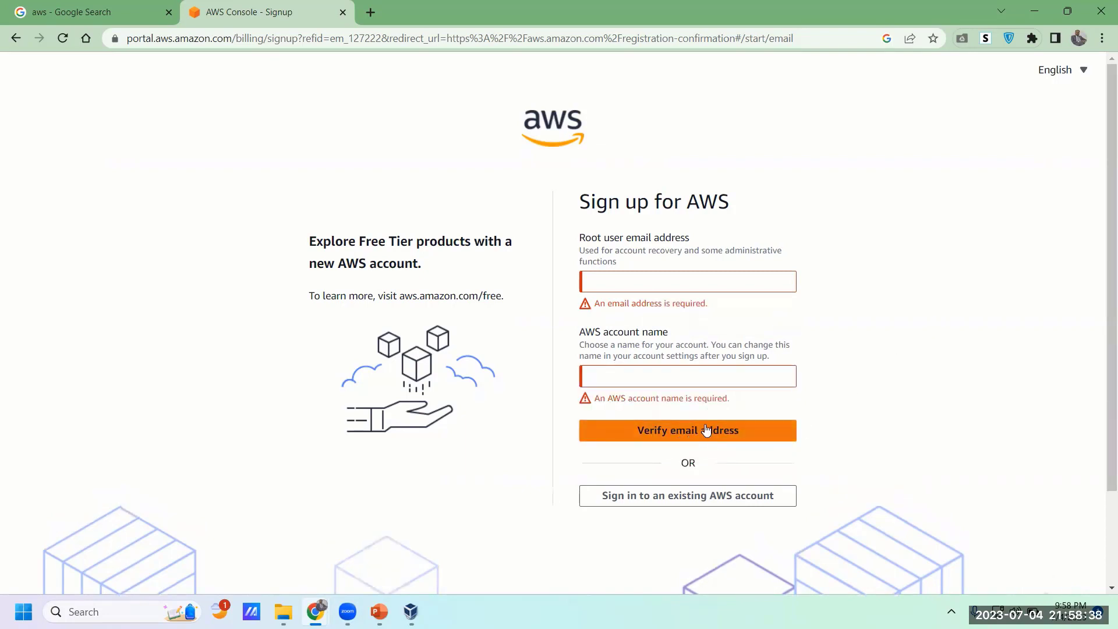
{"action": "left_click", "coordinate": [790, 288]}
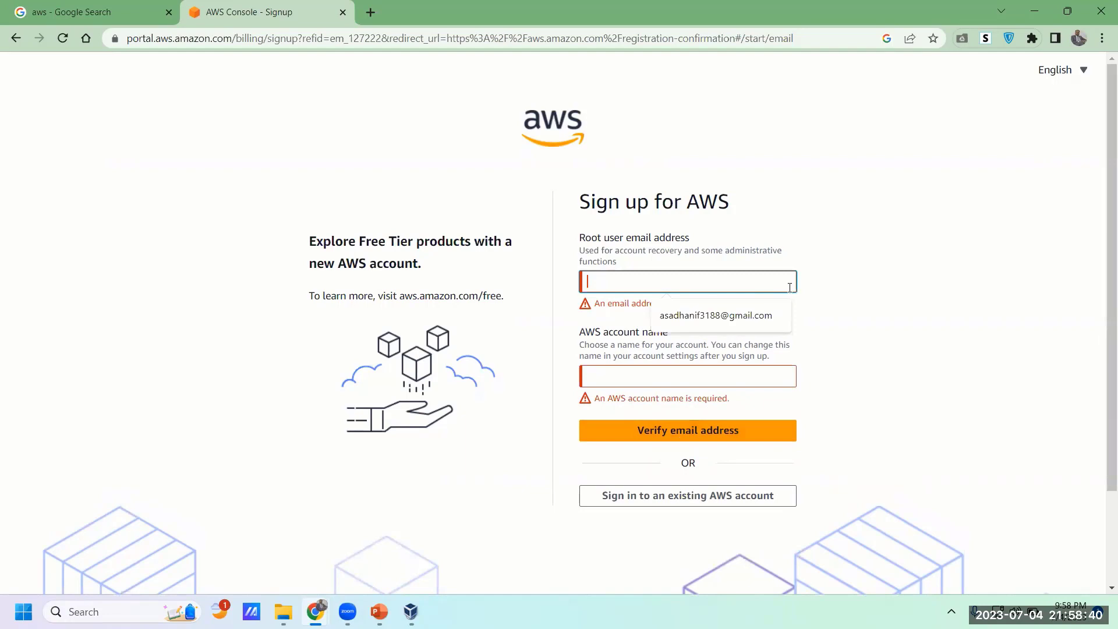
{"action": "left_click", "coordinate": [830, 267]}
{"action": "left_click_drag", "start_coordinate": [579, 197], "coordinate": [929, 417]}
{"action": "left_click", "coordinate": [964, 314]}
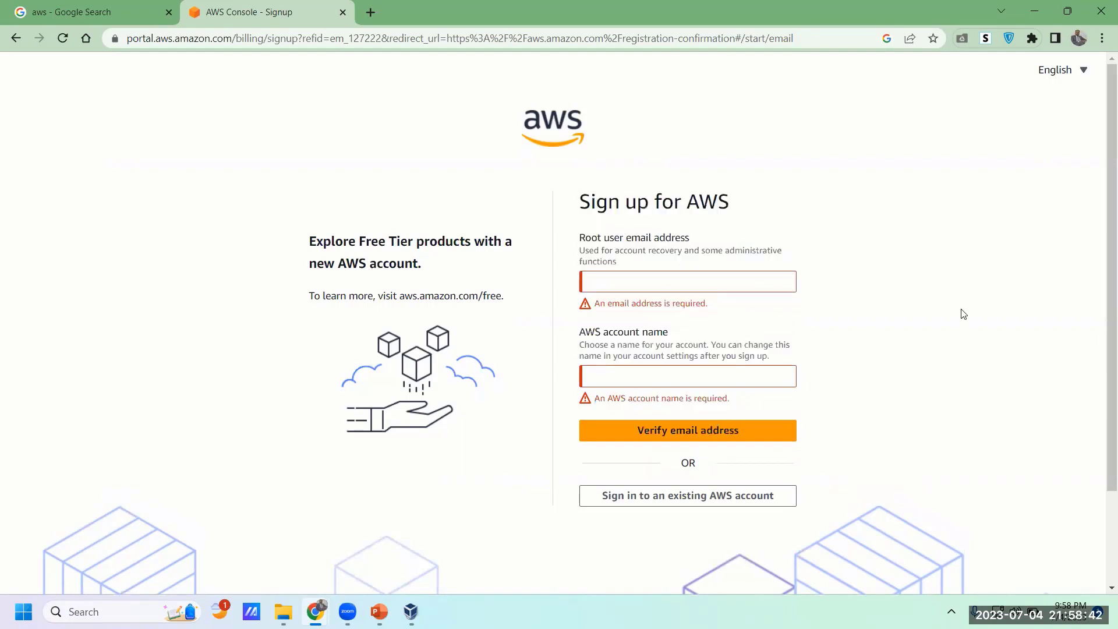
{"action": "left_click_drag", "start_coordinate": [820, 428], "coordinate": [799, 404]}
{"action": "left_click", "coordinate": [889, 240]}
{"action": "left_click", "coordinate": [942, 365]}
{"action": "left_click_drag", "start_coordinate": [600, 207], "coordinate": [853, 417]}
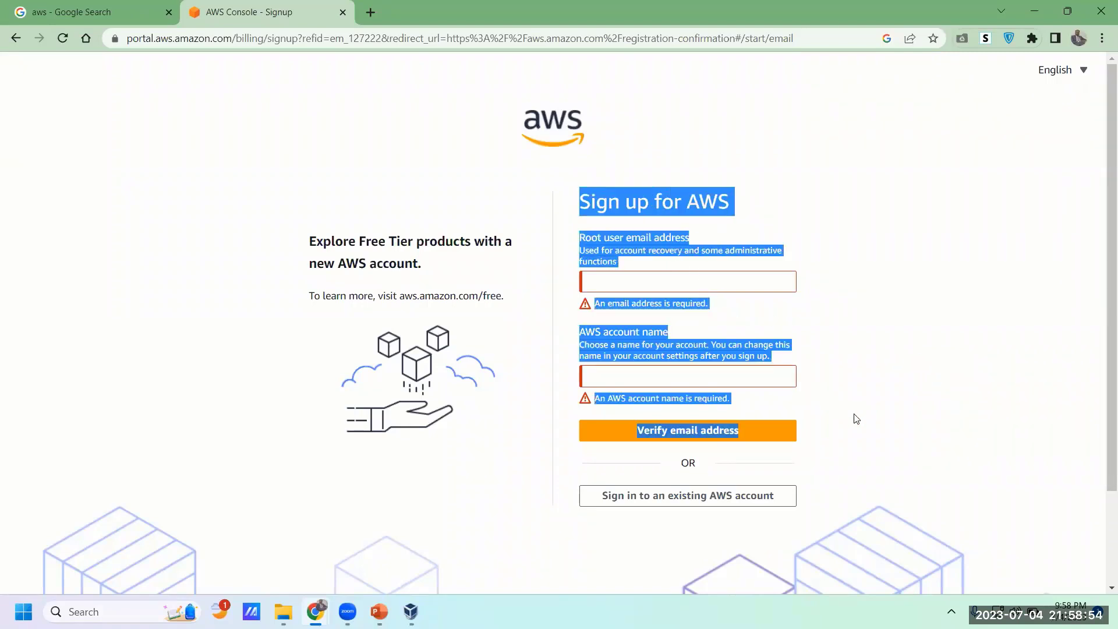
{"action": "left_click", "coordinate": [880, 380]}
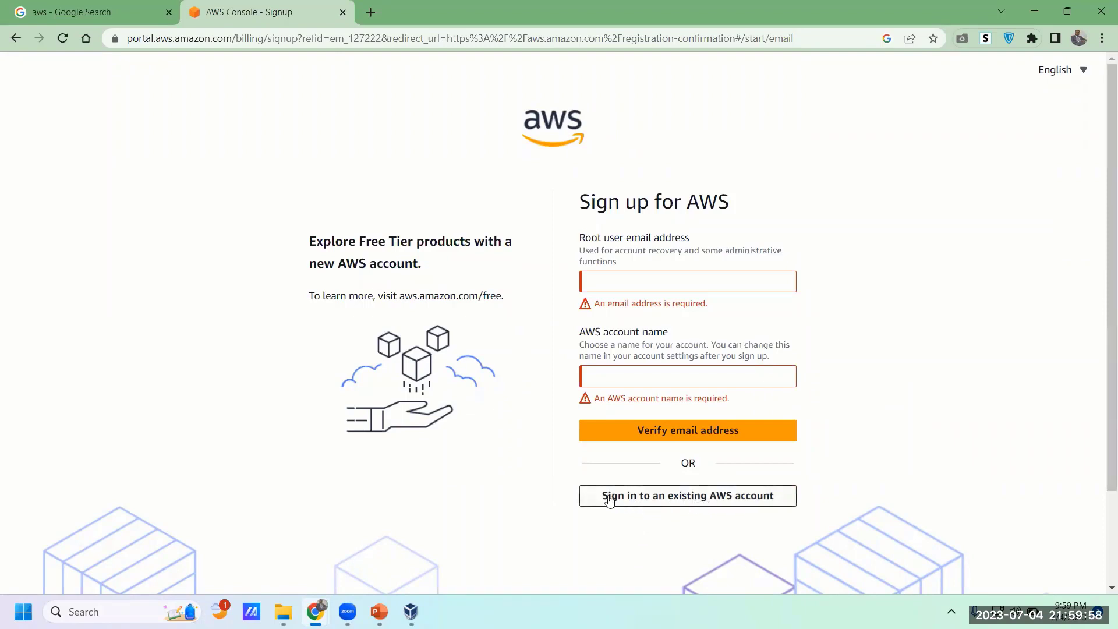
Step: Go to the sign-in page for an existing AWS account, view the IAM user option and select Root user
{"action": "left_click", "coordinate": [689, 498]}
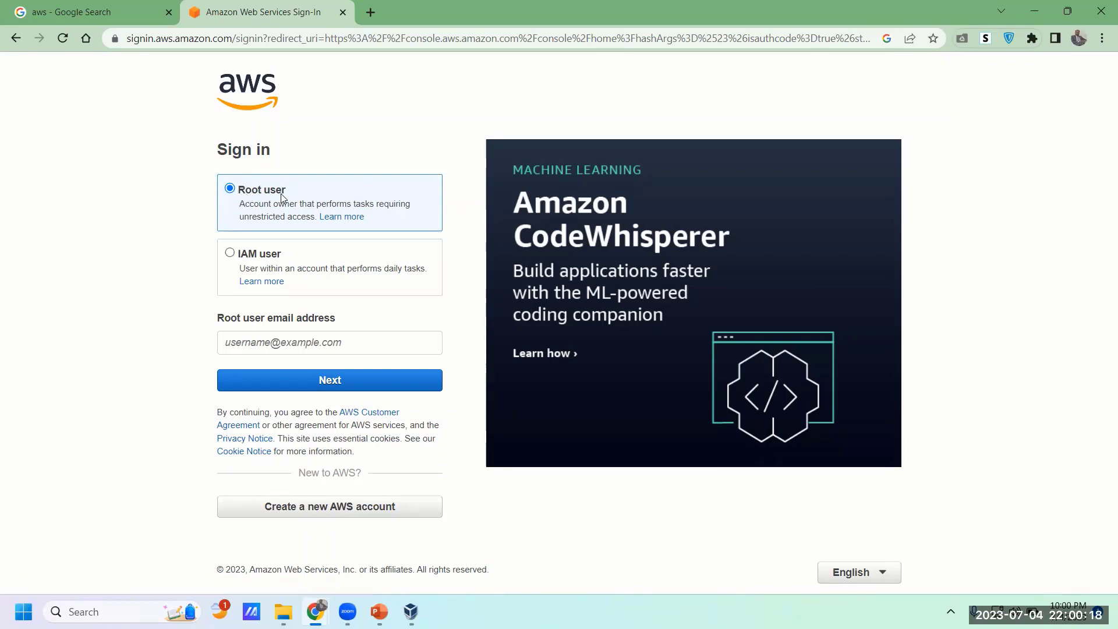
{"action": "left_click", "coordinate": [244, 258]}
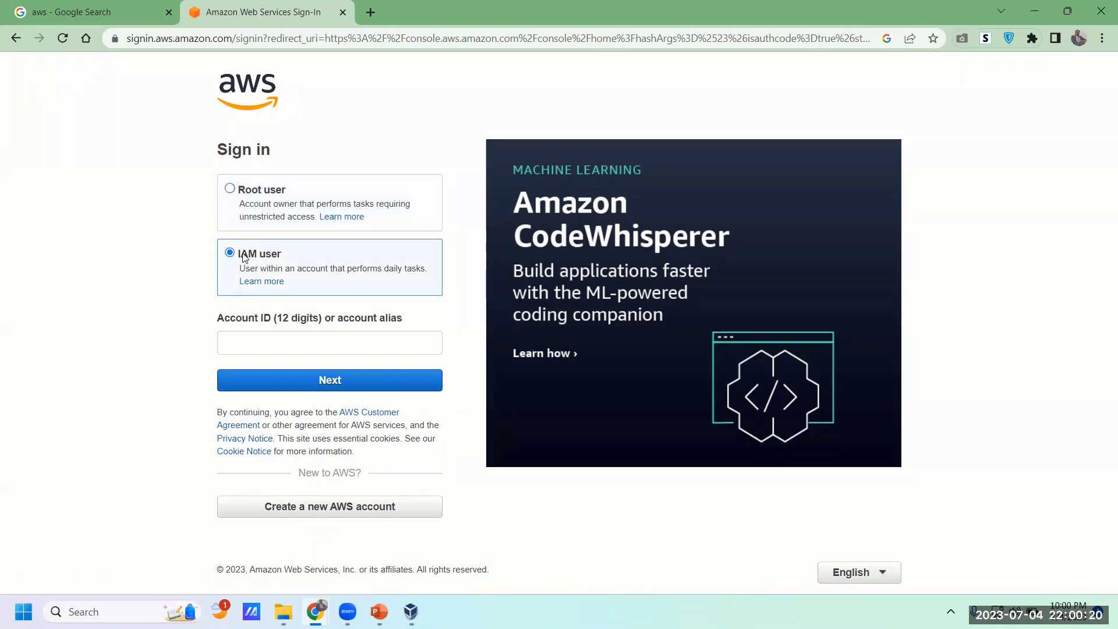
{"action": "left_click", "coordinate": [232, 192]}
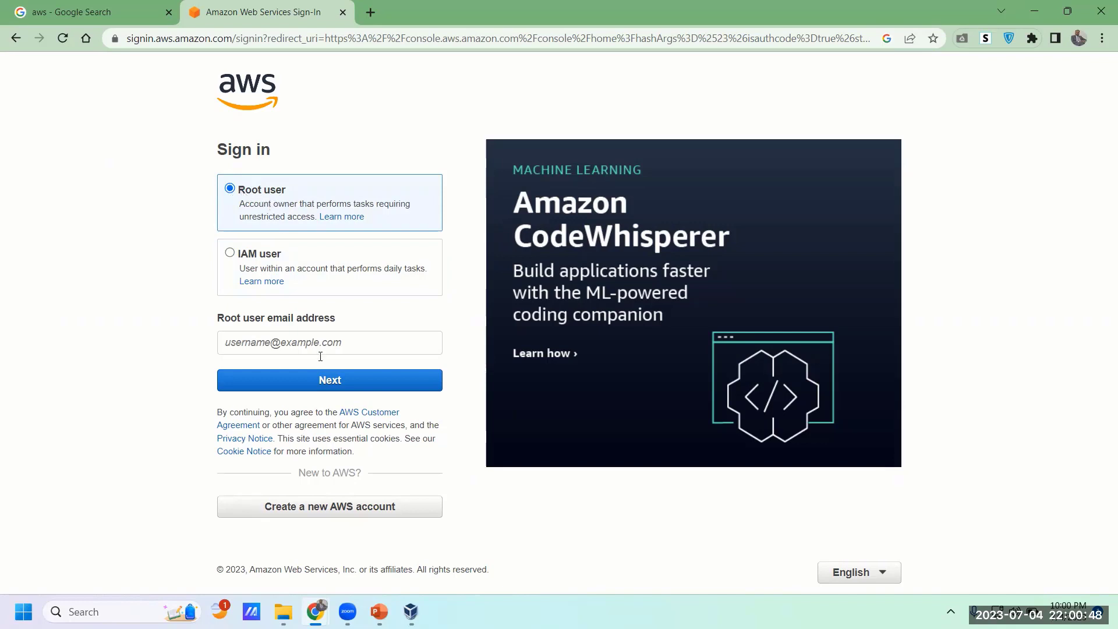
Step: Fill in the root user email address from the saved logins and continue to the password page
{"action": "left_click", "coordinate": [272, 342]}
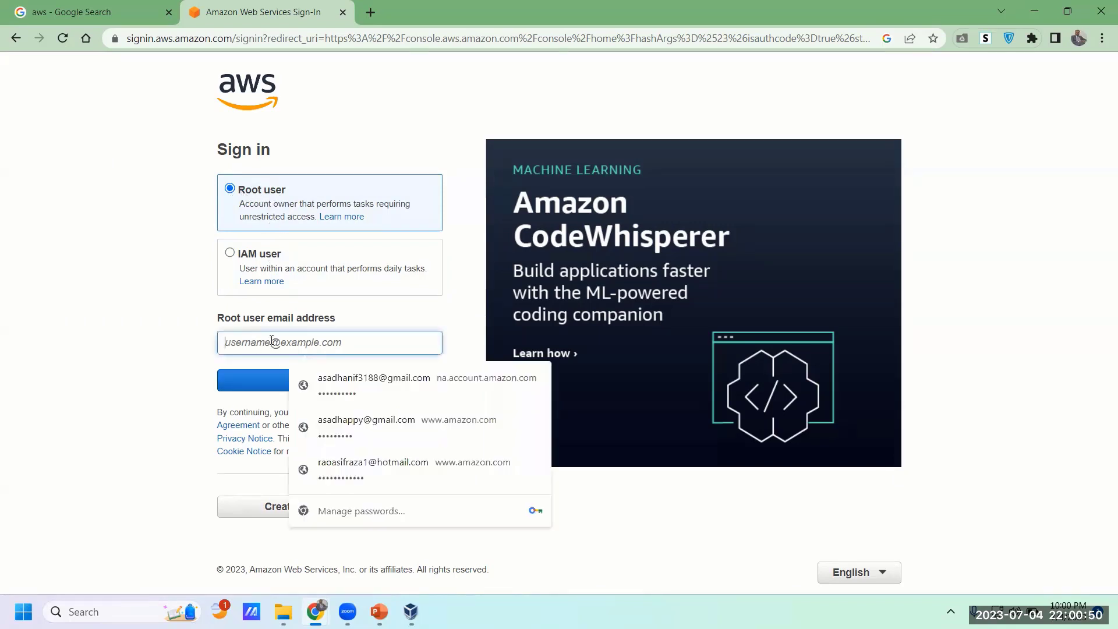
{"action": "left_click", "coordinate": [338, 382]}
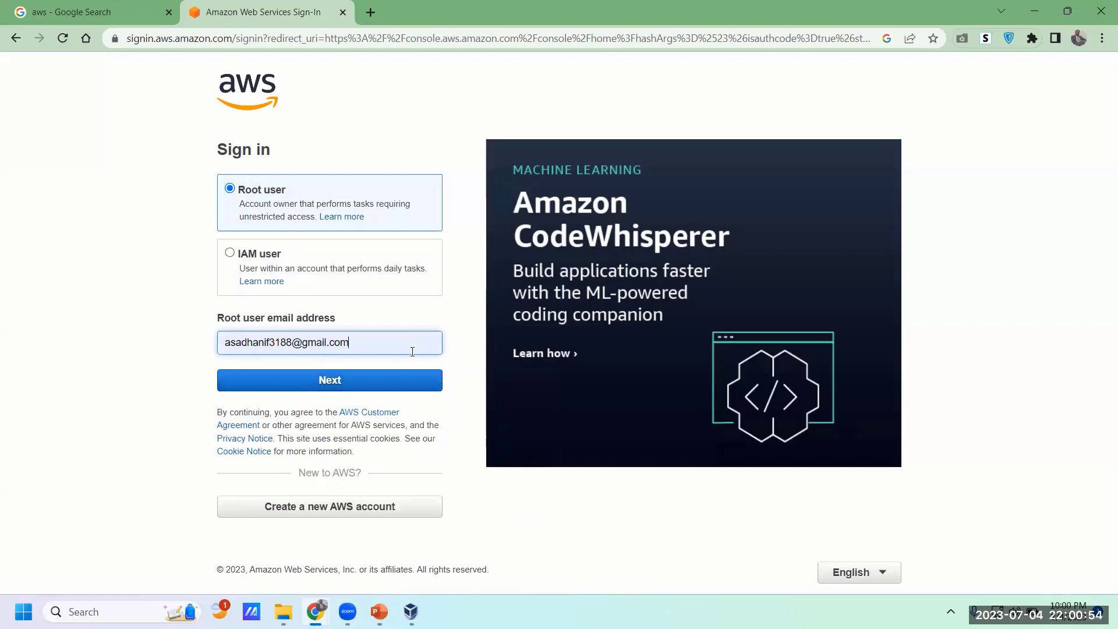
{"action": "left_click", "coordinate": [232, 350]}
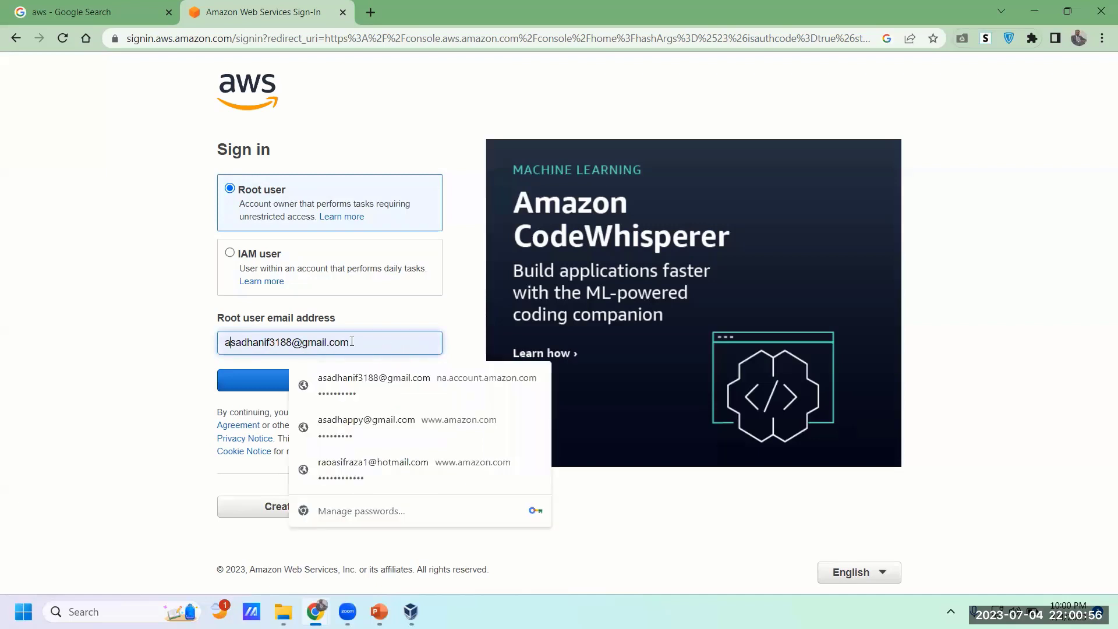
{"action": "left_click", "coordinate": [370, 345]}
{"action": "left_click", "coordinate": [183, 350]}
{"action": "left_click", "coordinate": [324, 379]}
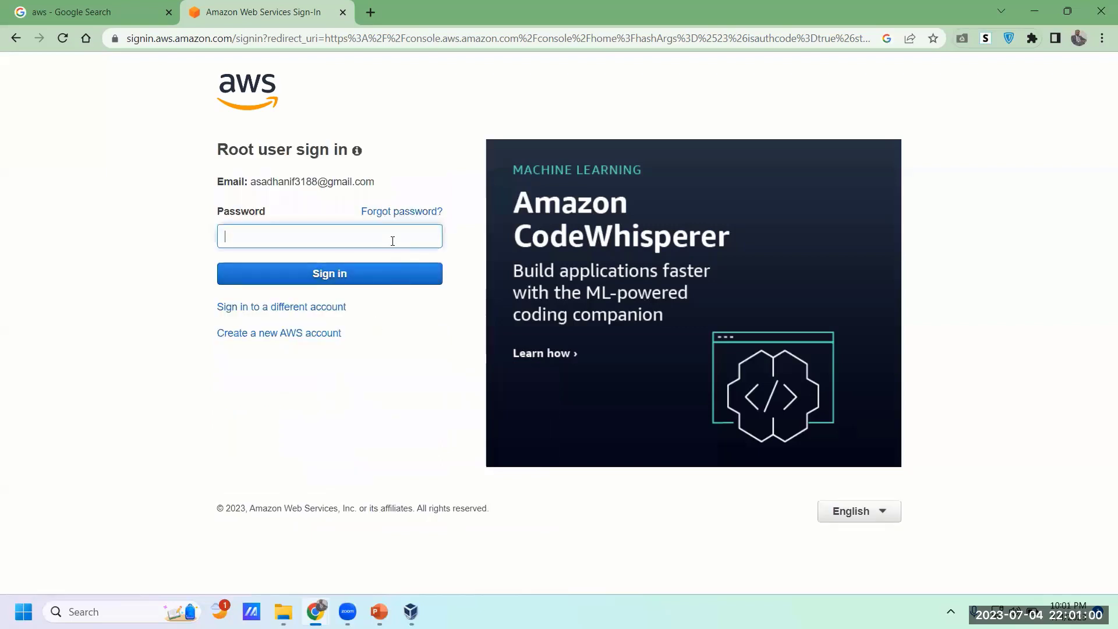
Step: Fill in the saved root user account password and sign in to the AWS console
{"action": "left_click", "coordinate": [392, 240]}
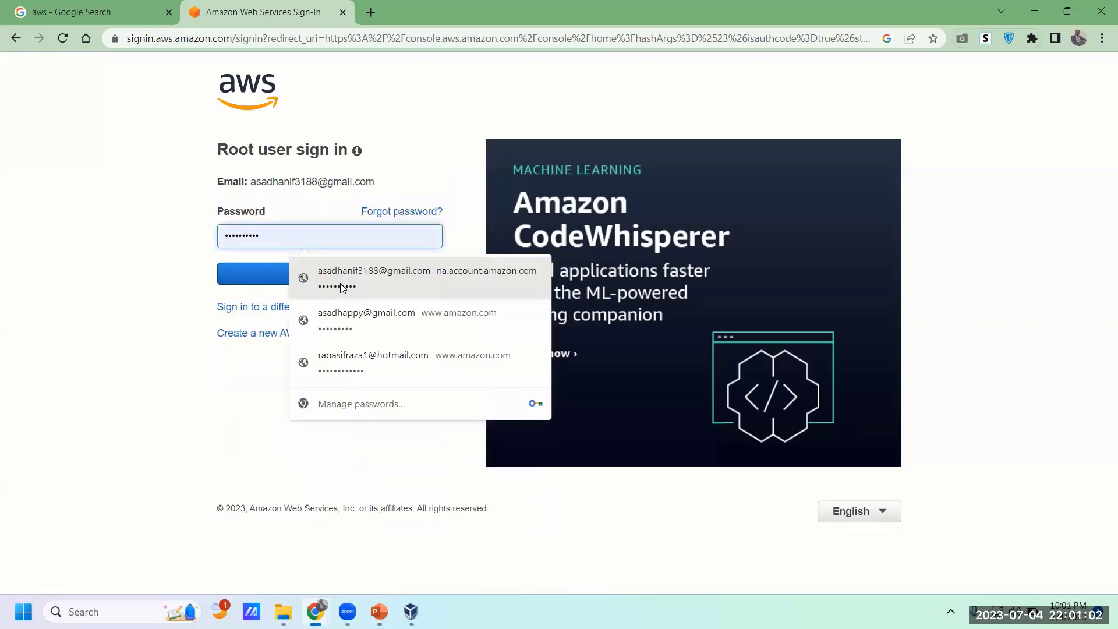
{"action": "left_click", "coordinate": [342, 288]}
{"action": "left_click", "coordinate": [327, 282]}
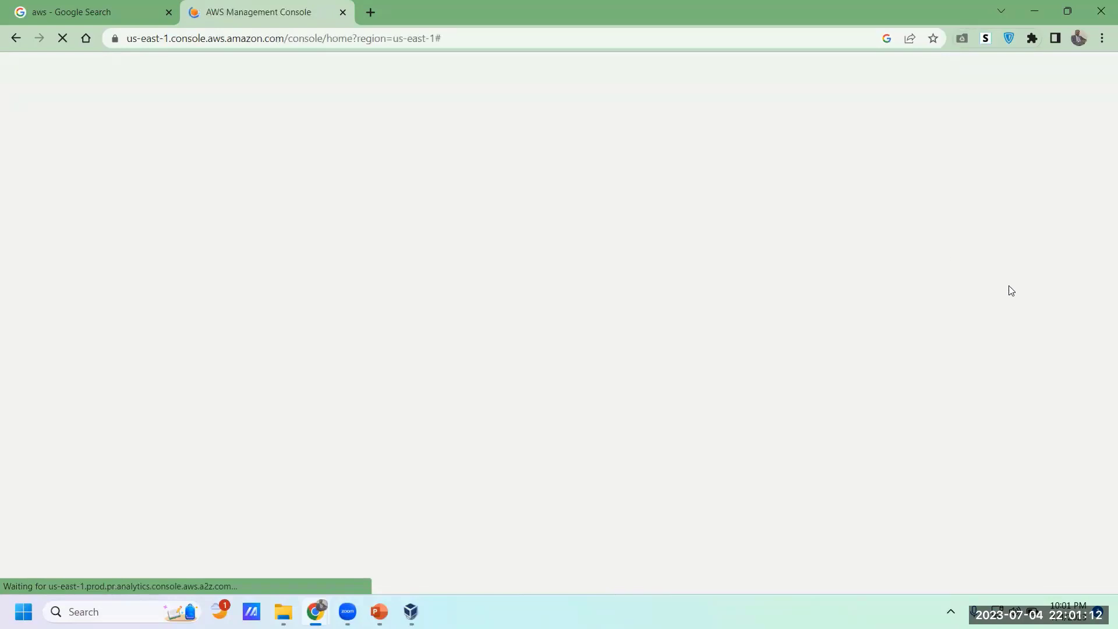
Step: Browse the full list of AWS service categories, from Analytics down to Storage, and close the list
{"action": "key", "text": "ctrl+plus"}
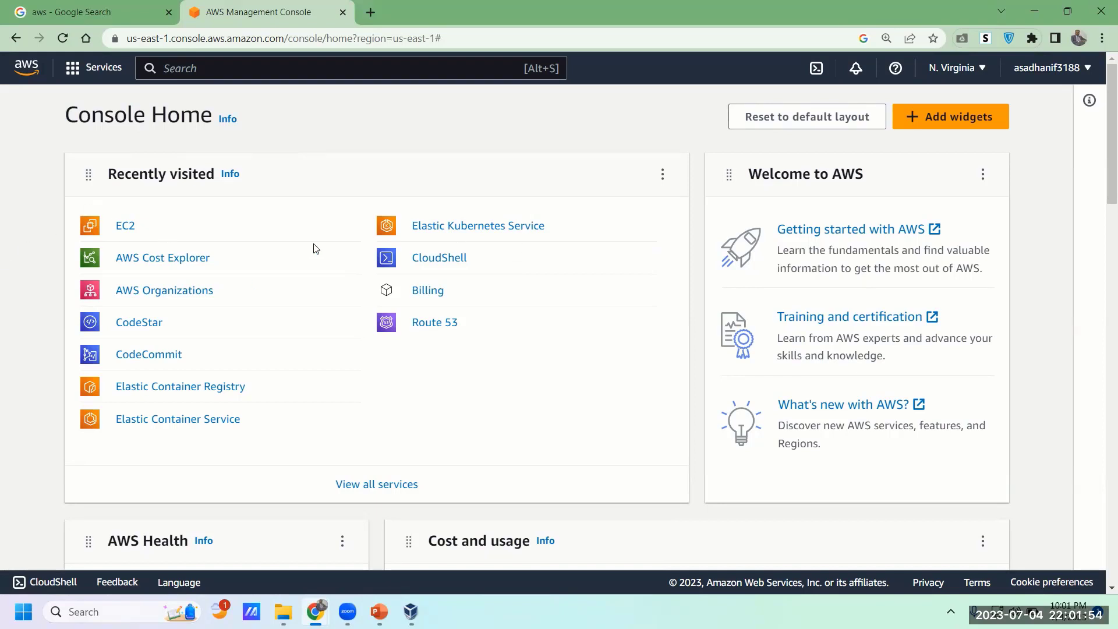
{"action": "left_click", "coordinate": [88, 69]}
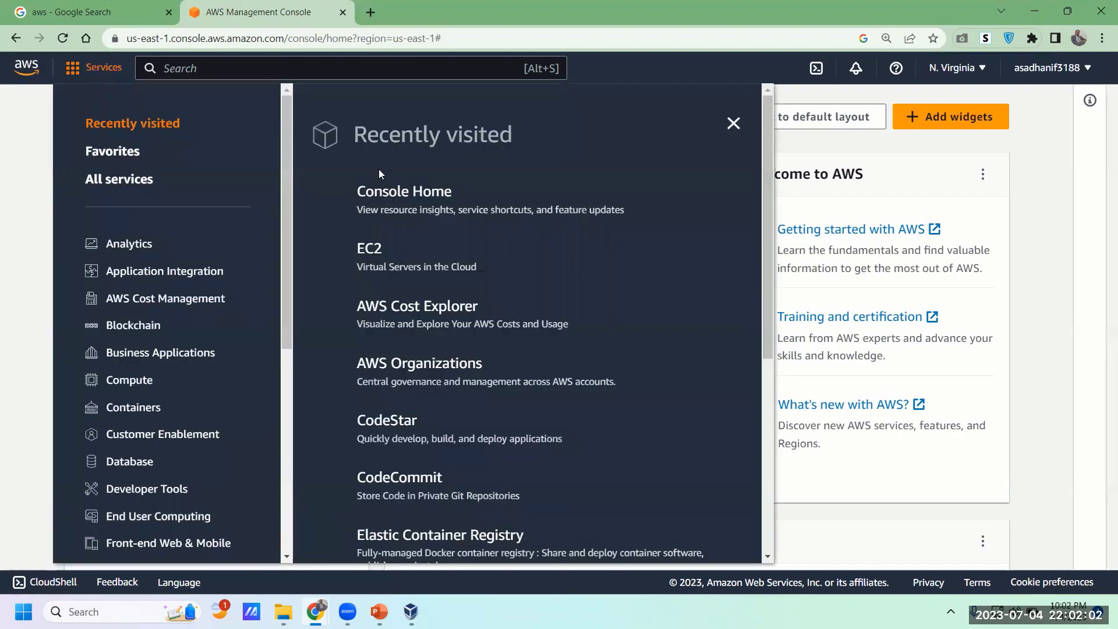
{"action": "left_click_drag", "start_coordinate": [287, 147], "coordinate": [278, 434]}
{"action": "left_click_drag", "start_coordinate": [278, 363], "coordinate": [304, 324]}
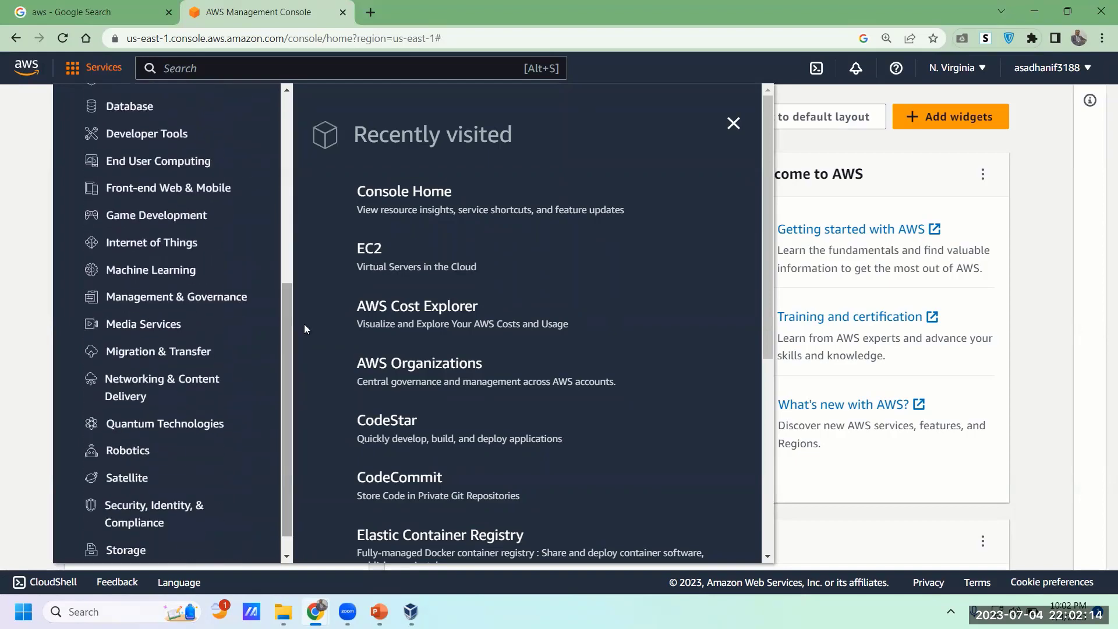
{"action": "left_click_drag", "start_coordinate": [769, 175], "coordinate": [762, 127]}
{"action": "left_click_drag", "start_coordinate": [289, 311], "coordinate": [298, 170]}
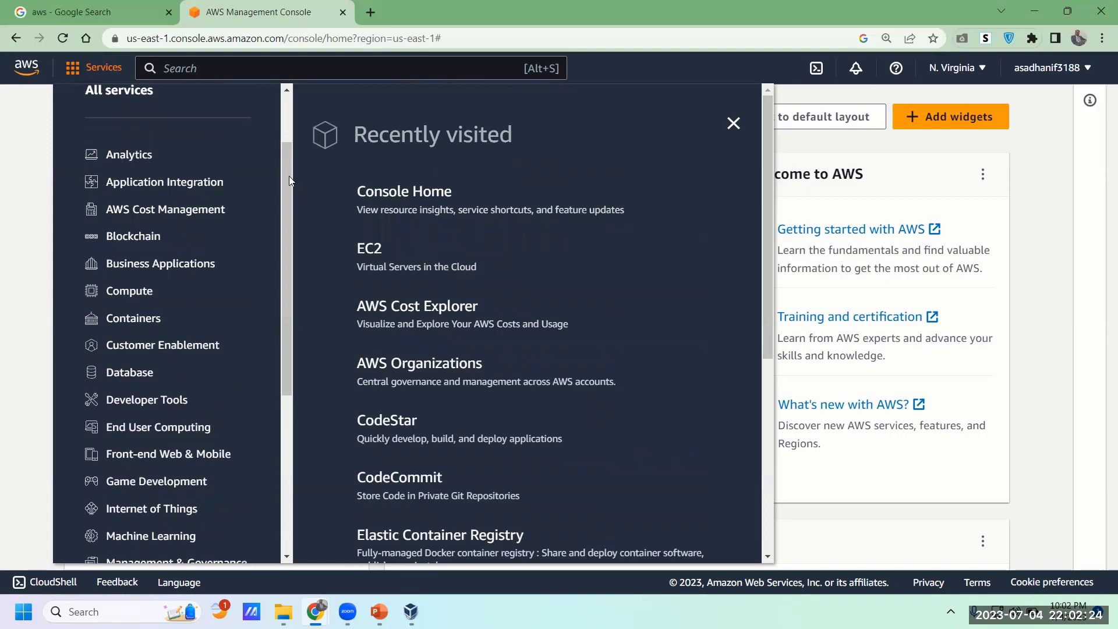
{"action": "left_click_drag", "start_coordinate": [288, 177], "coordinate": [291, 127]}
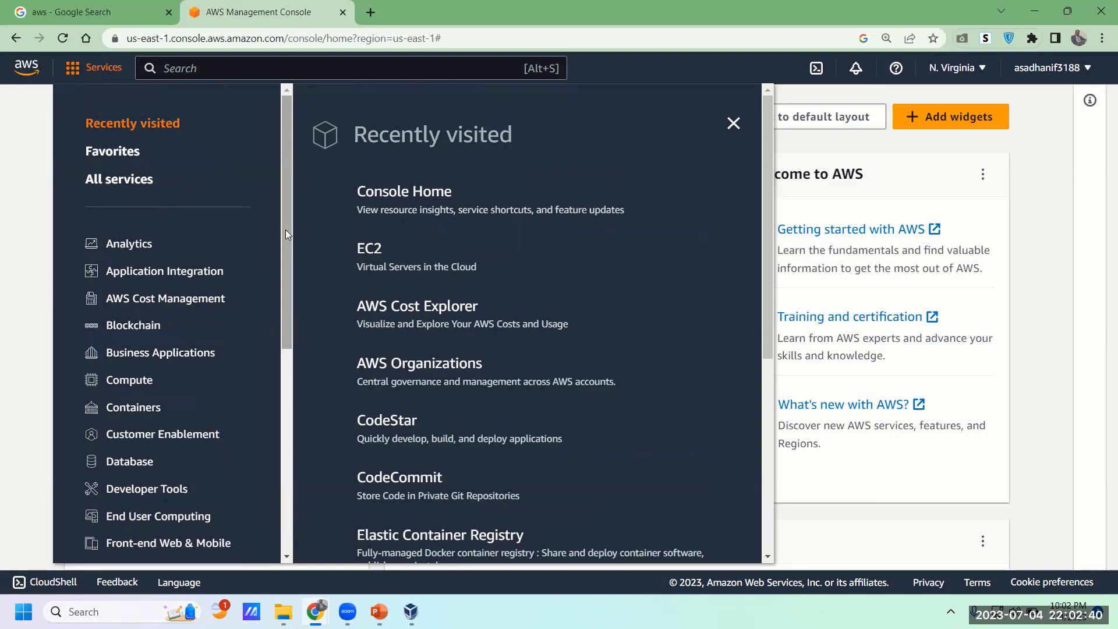
{"action": "left_click_drag", "start_coordinate": [285, 229], "coordinate": [283, 251]}
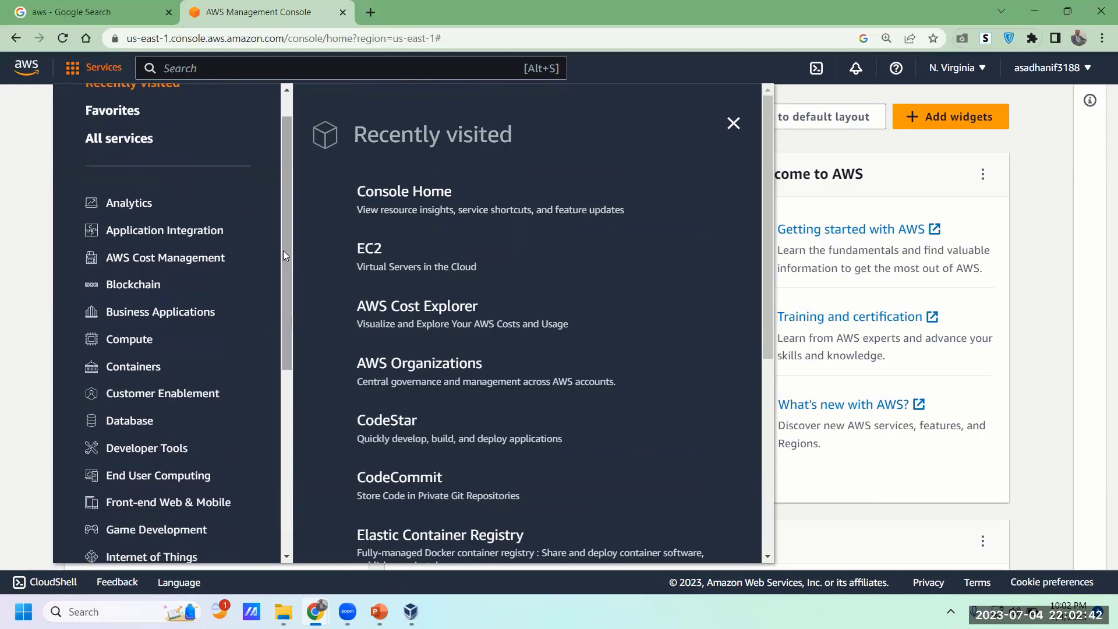
{"action": "left_click_drag", "start_coordinate": [283, 251], "coordinate": [286, 209]}
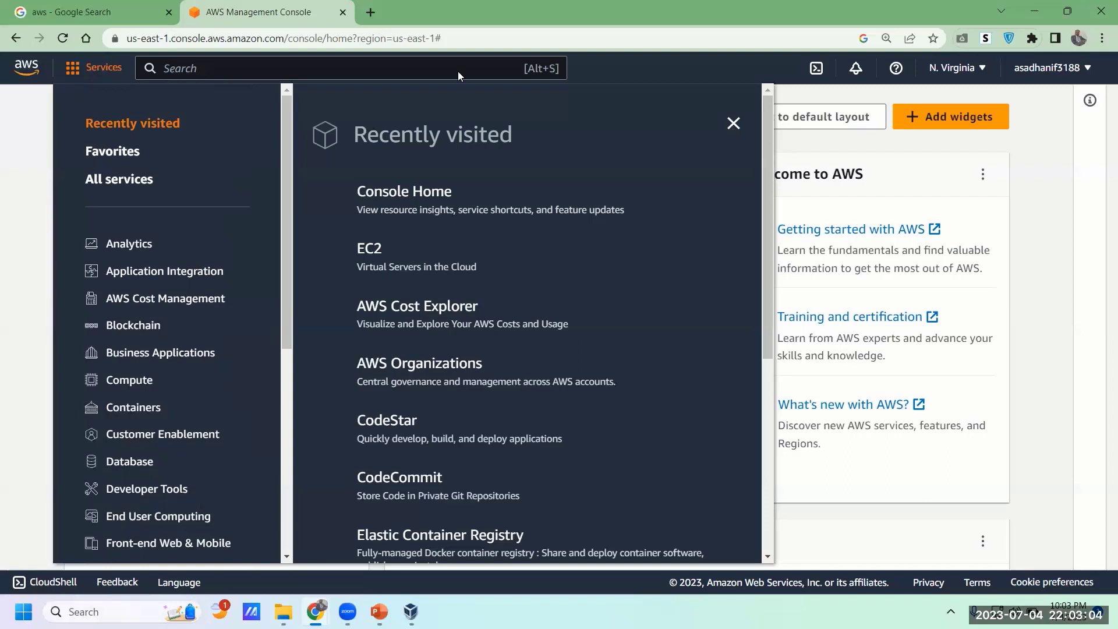
{"action": "left_click", "coordinate": [1056, 162]}
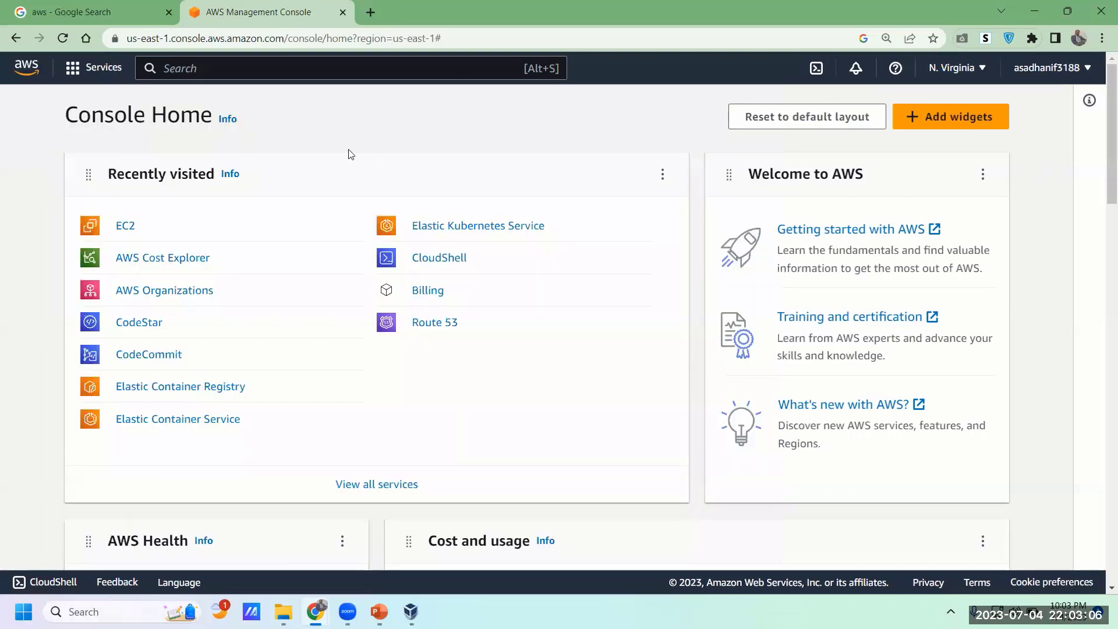
Step: Search the AWS services for ec2 and open the EC2 dashboard
{"action": "left_click", "coordinate": [204, 69]}
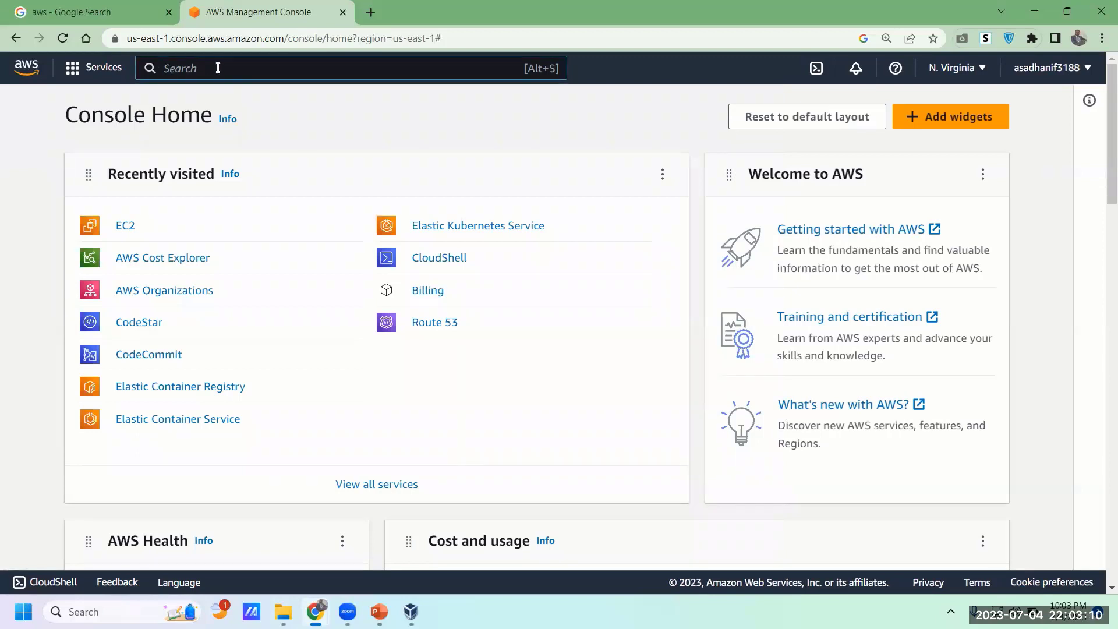
{"action": "type", "text": "ec"}
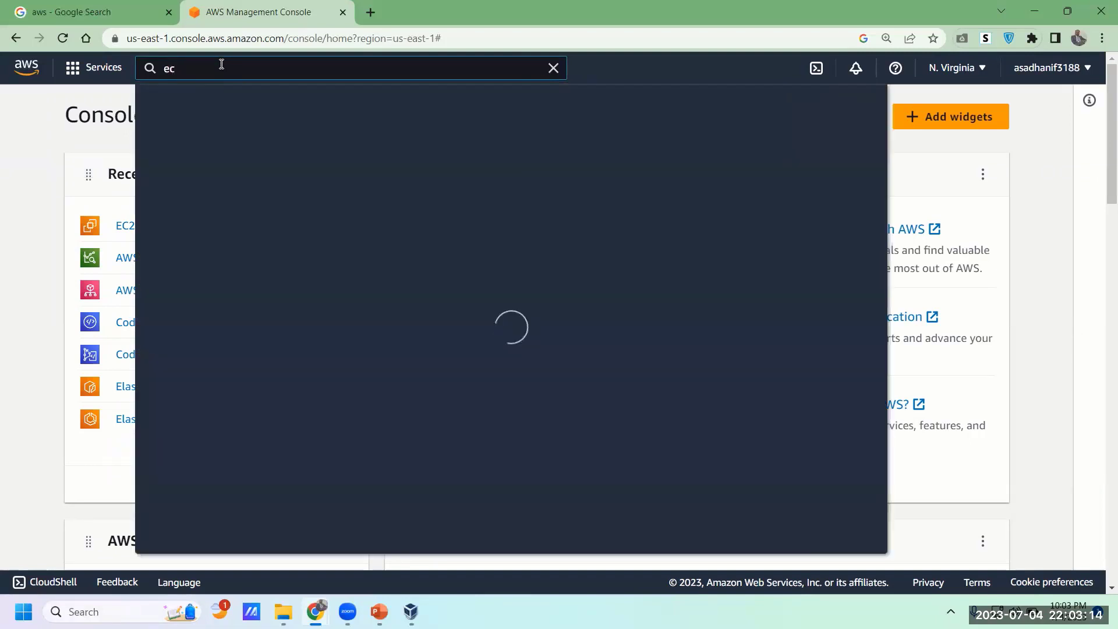
{"action": "type", "text": "2"}
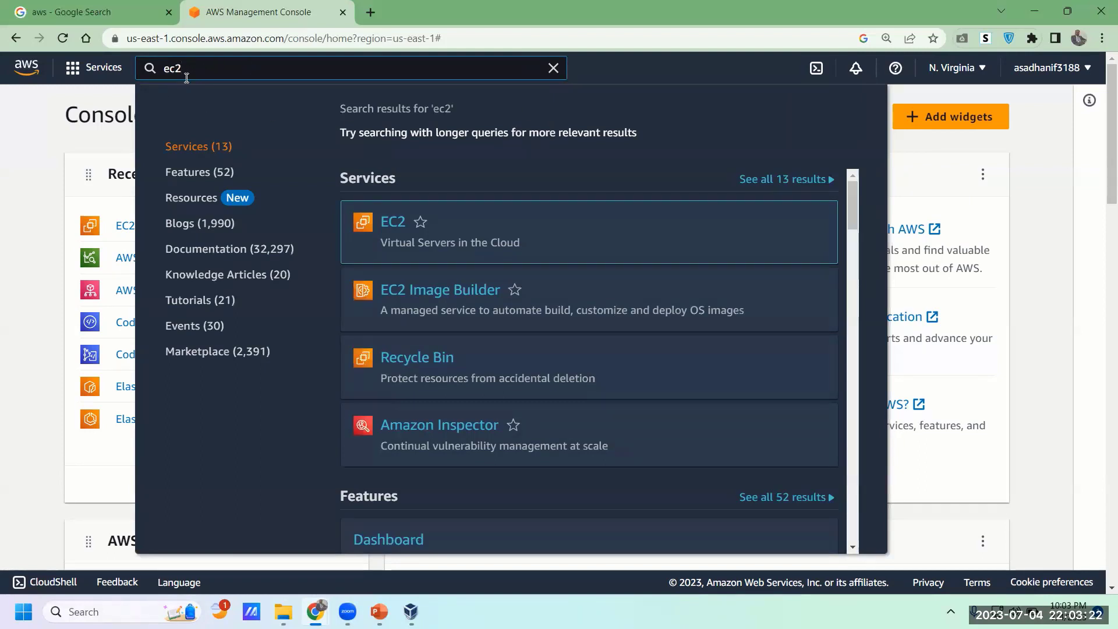
{"action": "mouse_move", "coordinate": [401, 220]}
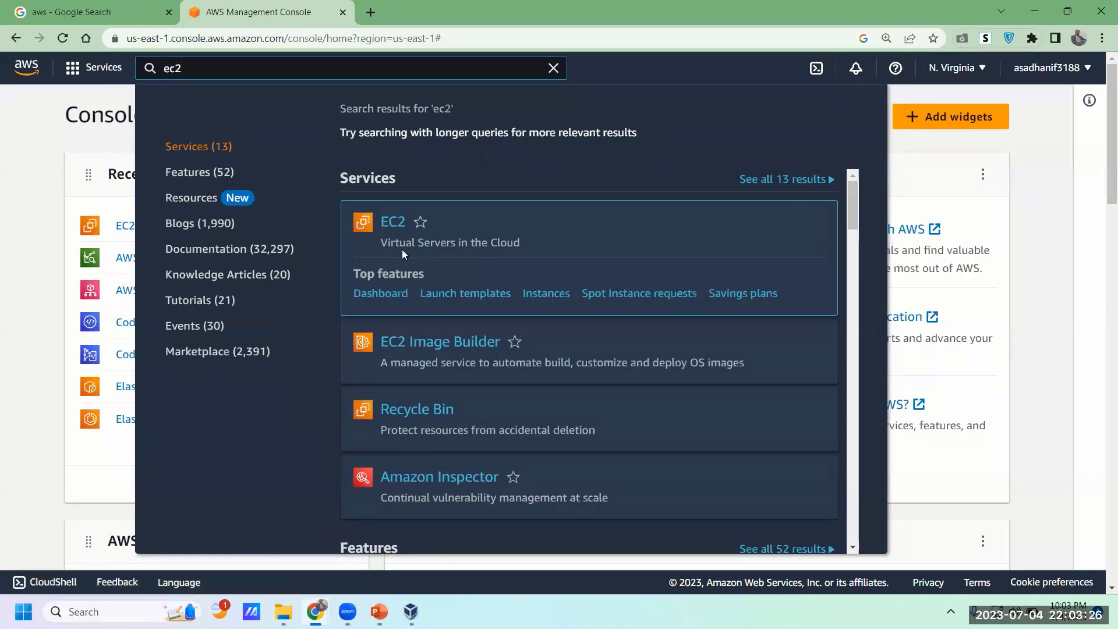
{"action": "left_click_drag", "start_coordinate": [381, 243], "coordinate": [537, 247]}
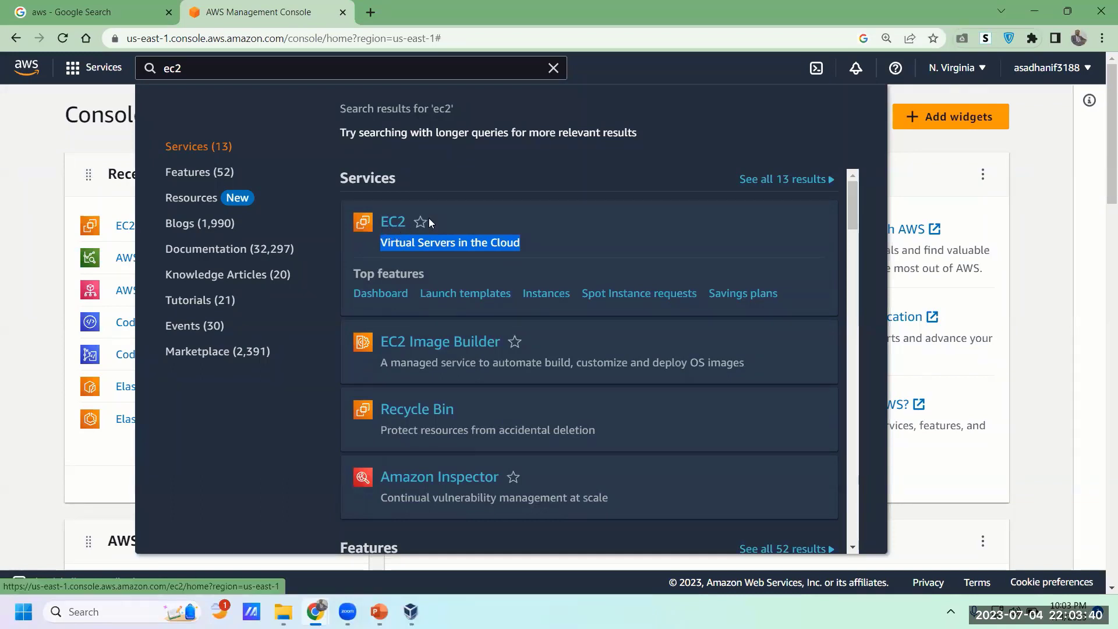
{"action": "left_click", "coordinate": [393, 227]}
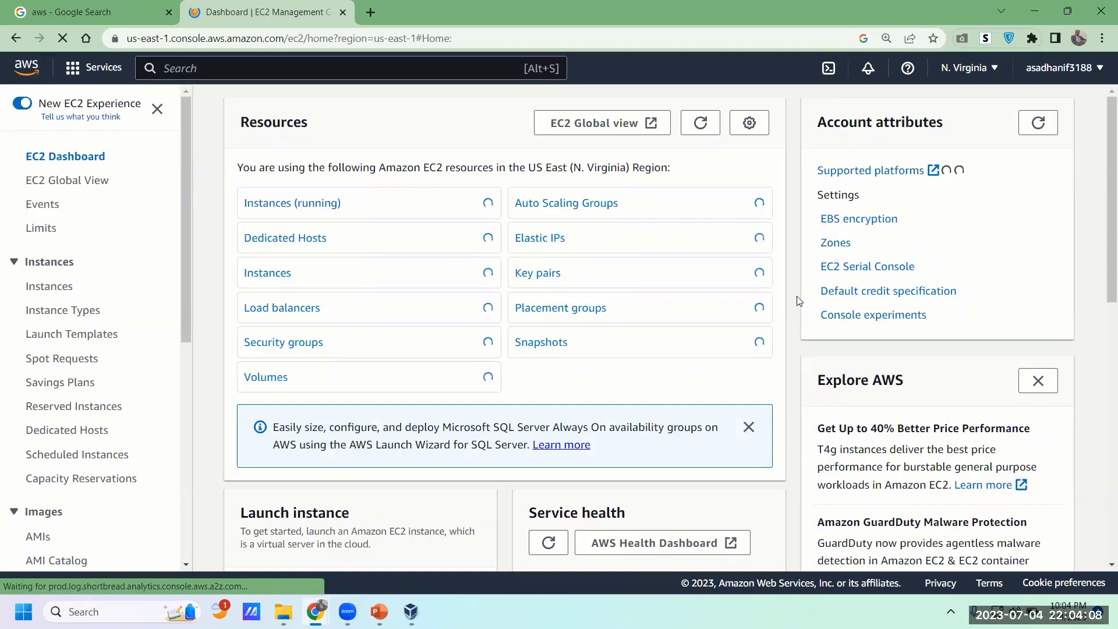
Step: Enlarge the page view by one level and dismiss the Microsoft SQL Server notice under the EC2 resources
{"action": "left_click", "coordinate": [886, 37]}
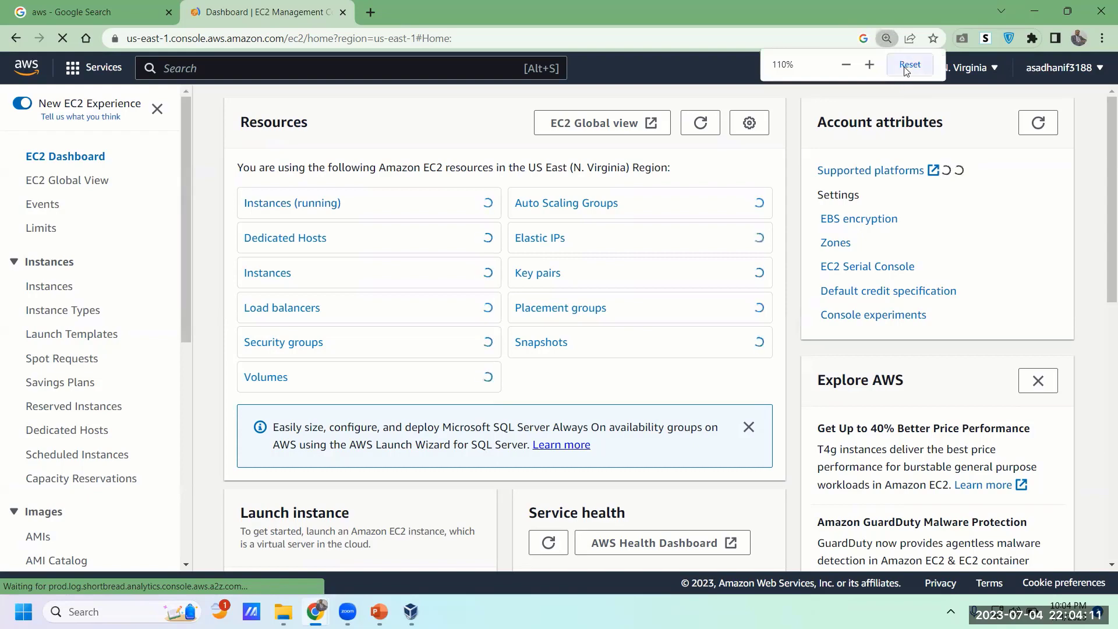
{"action": "left_click", "coordinate": [869, 65]}
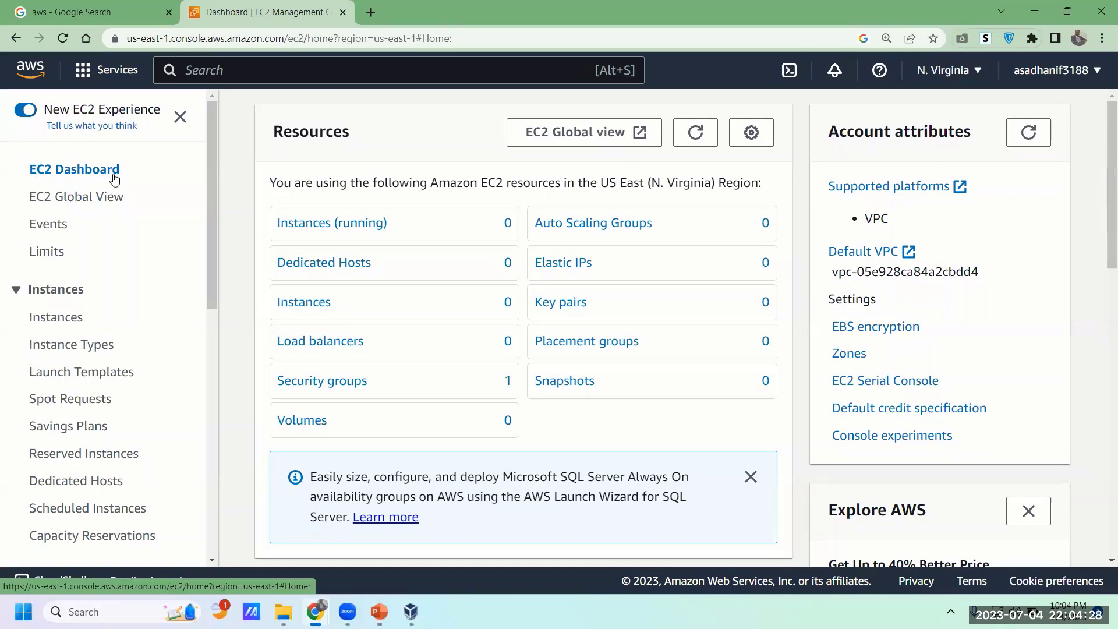
{"action": "scroll", "coordinate": [1102, 175], "scroll_direction": "down", "scroll_amount": 5}
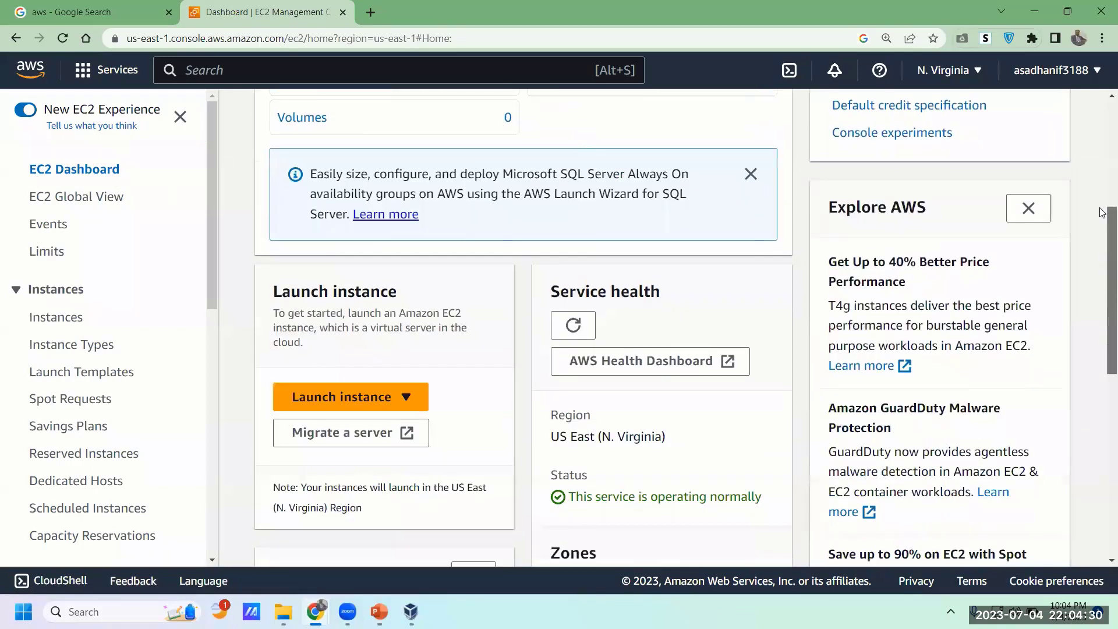
{"action": "scroll", "coordinate": [1102, 212], "scroll_direction": "up", "scroll_amount": 5}
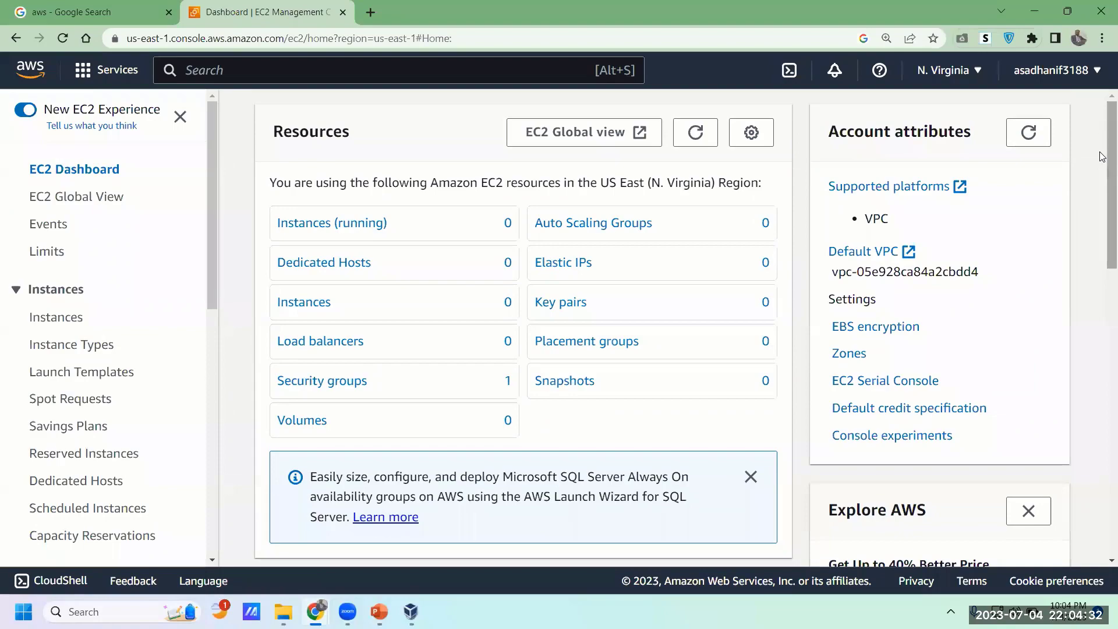
{"action": "scroll", "coordinate": [1103, 151], "scroll_direction": "down", "scroll_amount": 1}
{"action": "scroll", "coordinate": [1102, 125], "scroll_direction": "up", "scroll_amount": 1}
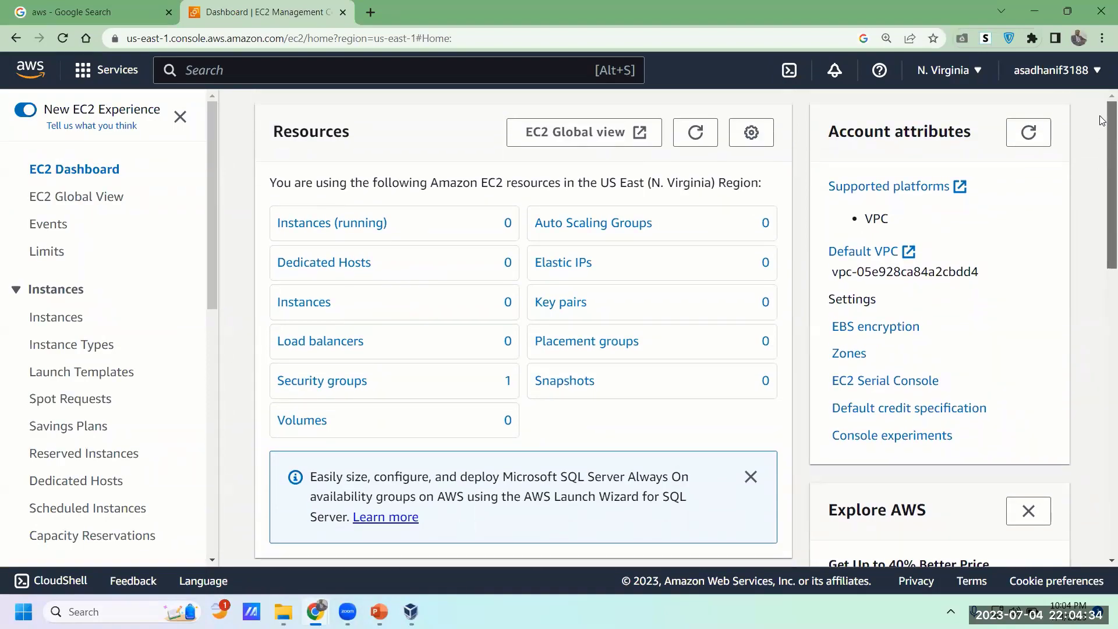
{"action": "mouse_move", "coordinate": [1102, 121]}
{"action": "left_mouse_down"}
{"action": "mouse_move", "coordinate": [1102, 428]}
{"action": "mouse_move", "coordinate": [1102, 113]}
{"action": "left_mouse_up"}
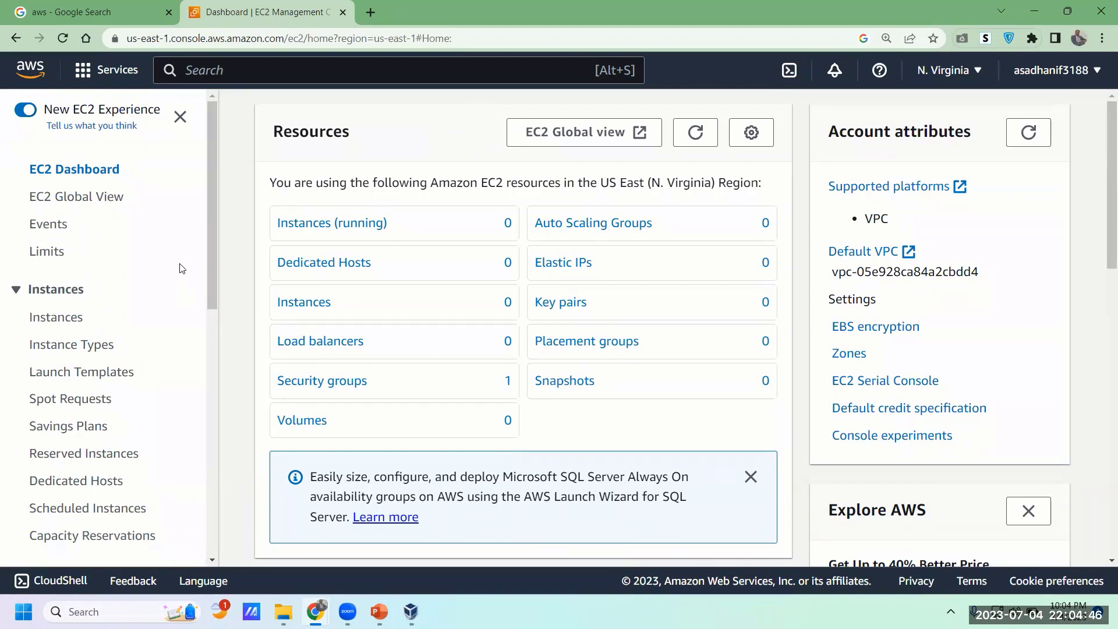
{"action": "mouse_move", "coordinate": [213, 204]}
{"action": "left_mouse_down"}
{"action": "mouse_move", "coordinate": [201, 400]}
{"action": "mouse_move", "coordinate": [205, 190]}
{"action": "left_mouse_up"}
{"action": "left_click", "coordinate": [751, 477]}
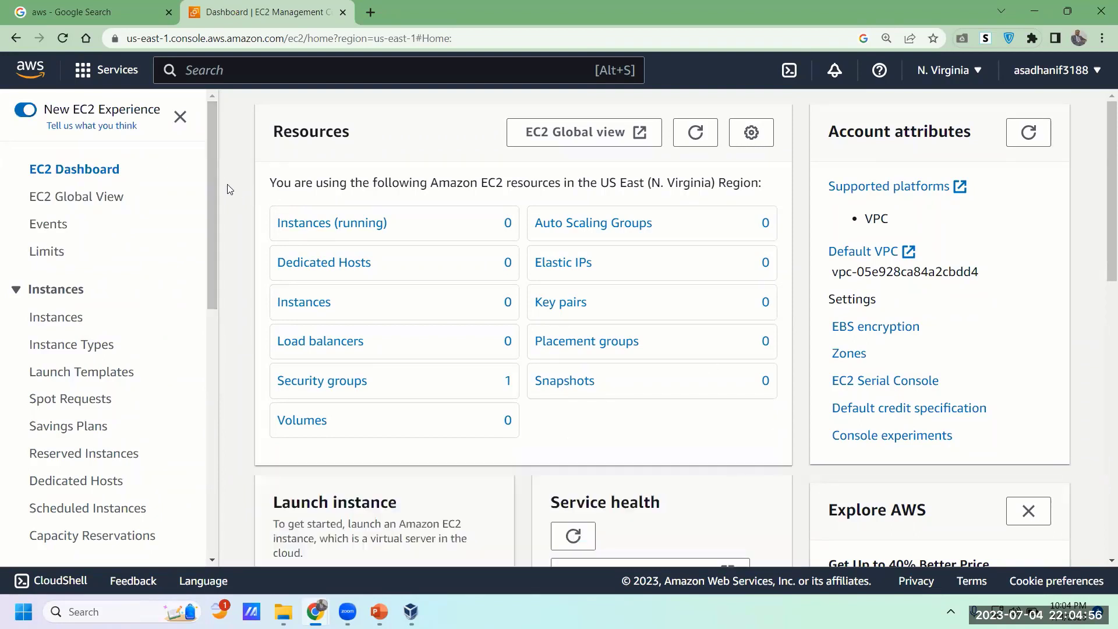
Step: Point out the running instances entry among the EC2 resources and open the unfiltered Instances list
{"action": "scroll", "coordinate": [214, 194], "scroll_direction": "down", "scroll_amount": 1}
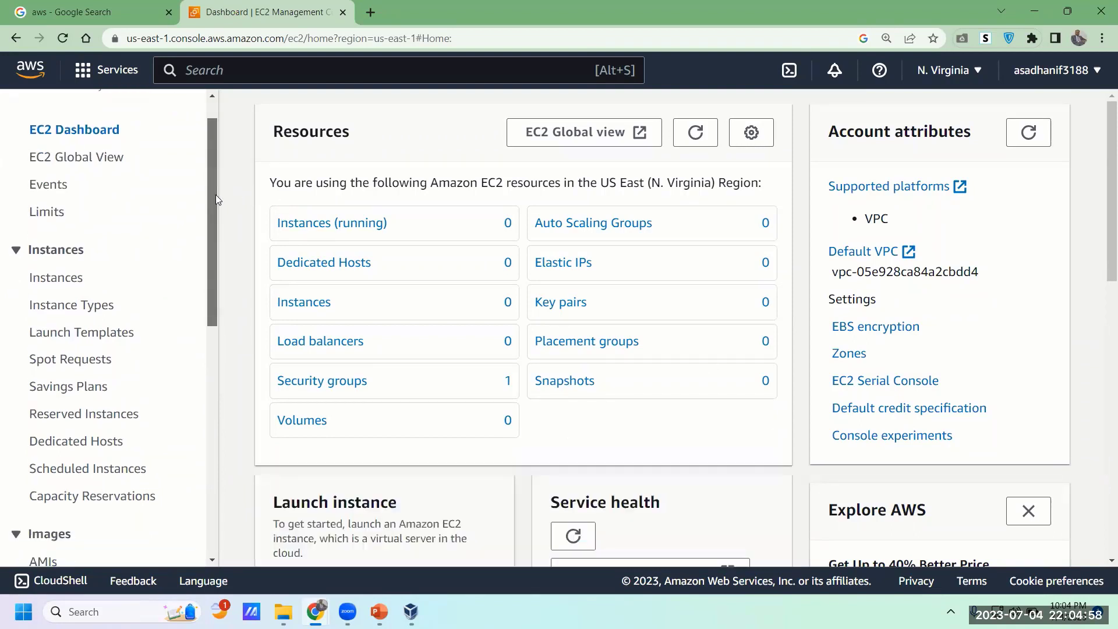
{"action": "scroll", "coordinate": [217, 189], "scroll_direction": "up", "scroll_amount": 1}
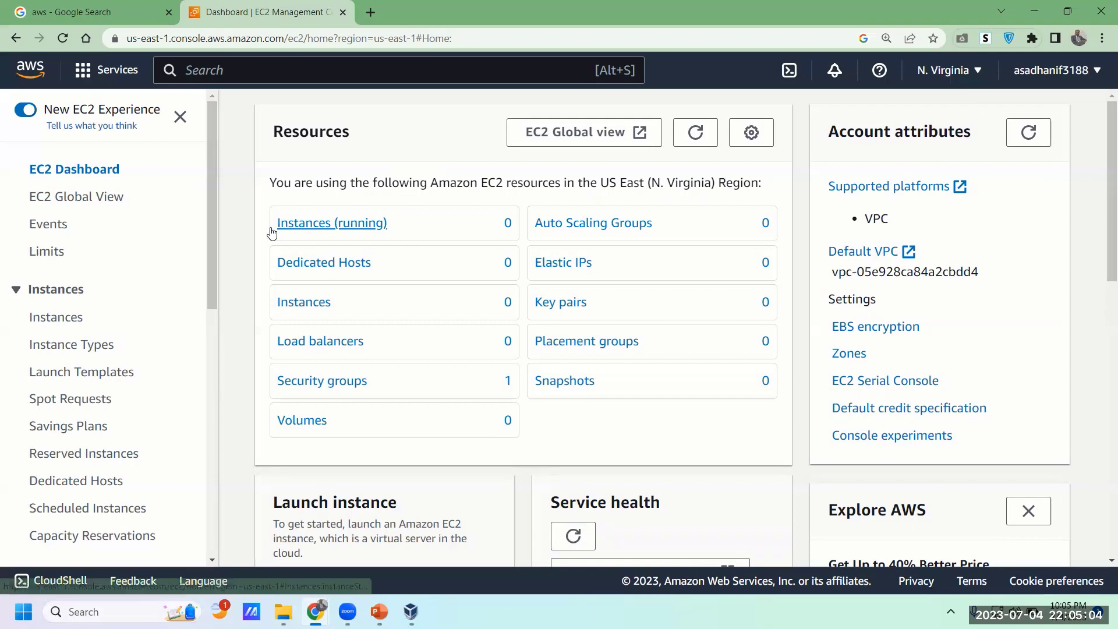
{"action": "left_click_drag", "start_coordinate": [268, 223], "coordinate": [388, 220]}
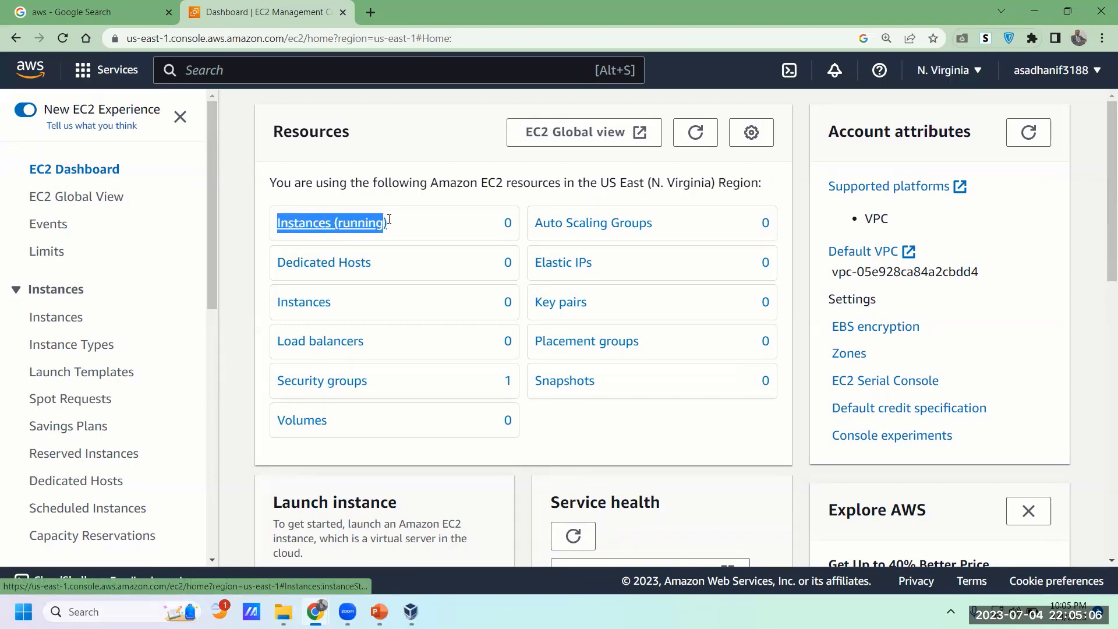
{"action": "left_click", "coordinate": [269, 232]}
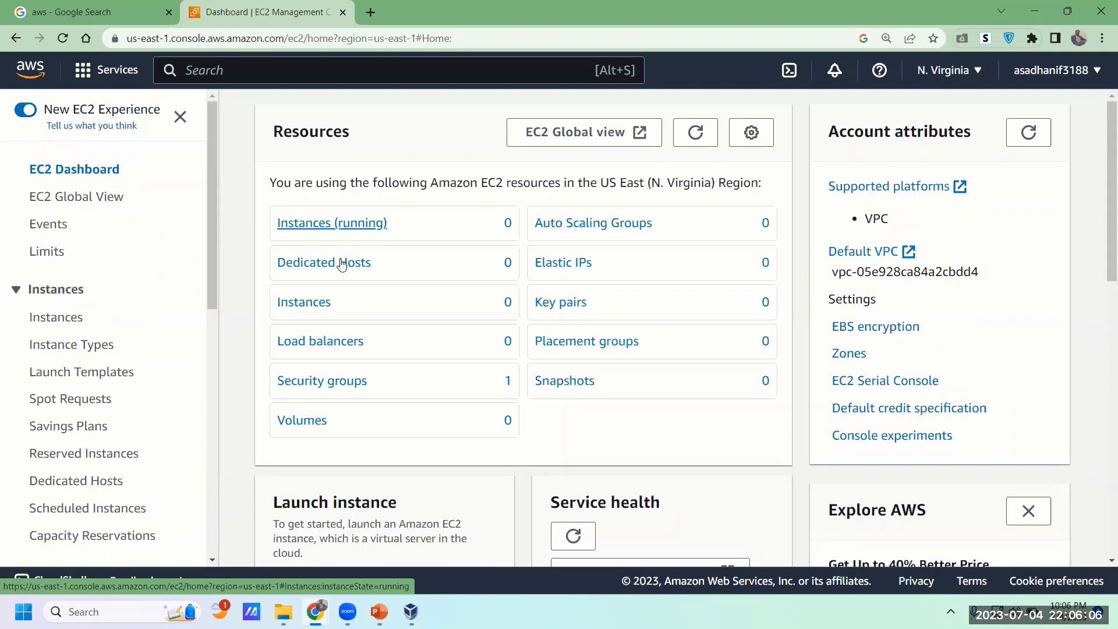
{"action": "left_click", "coordinate": [328, 307]}
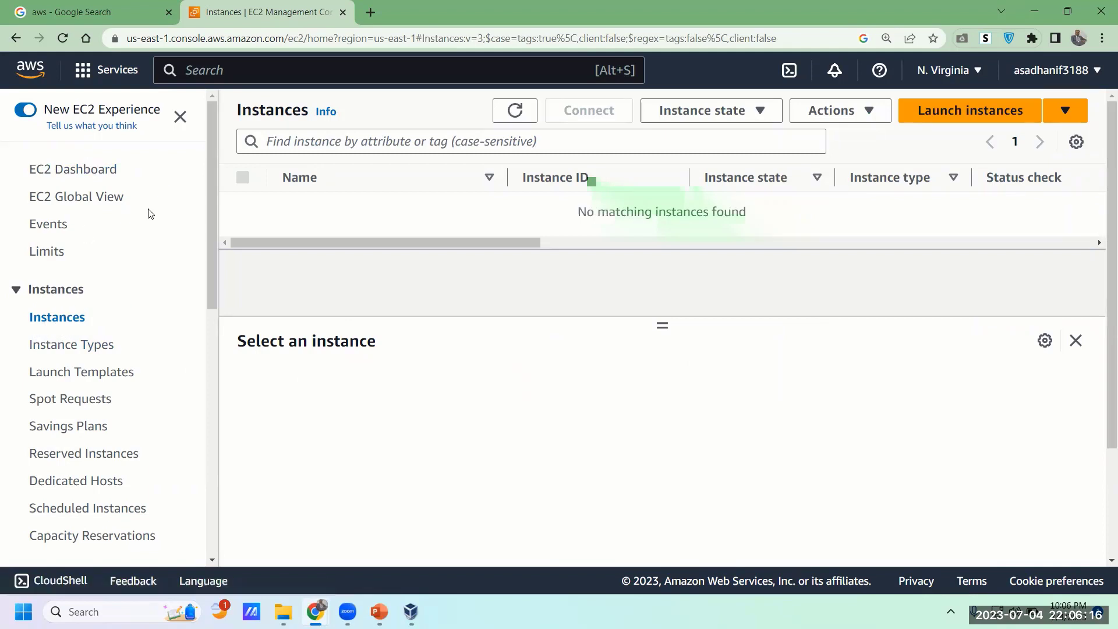
{"action": "left_click", "coordinate": [48, 323]}
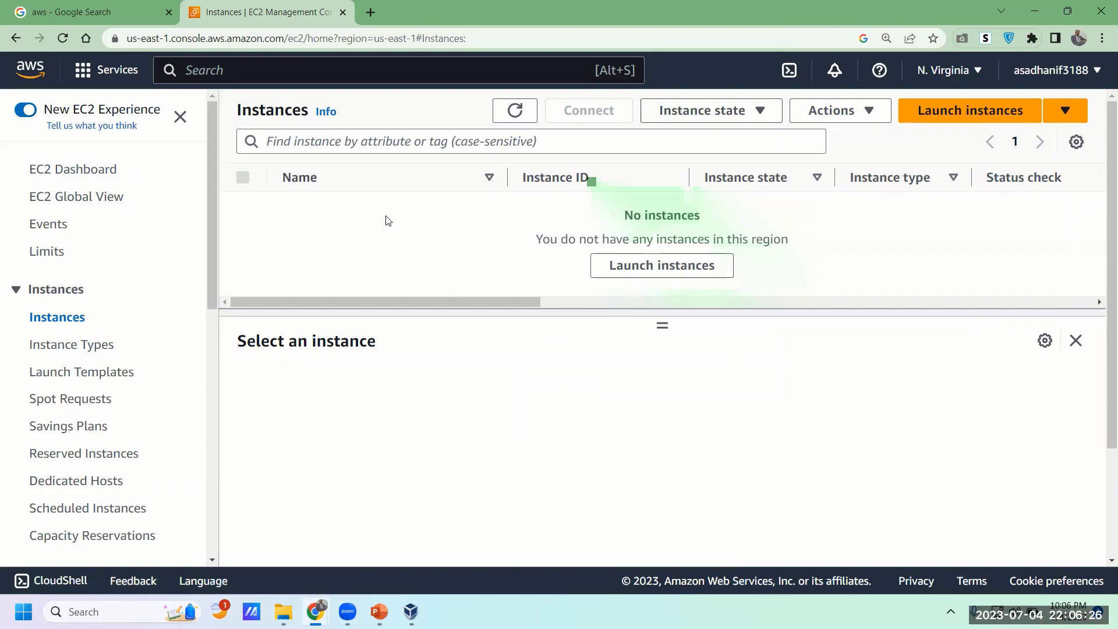
Step: Read the message in the instances table for the current region
{"action": "left_click_drag", "start_coordinate": [754, 241], "coordinate": [574, 262]}
{"action": "left_click", "coordinate": [455, 244]}
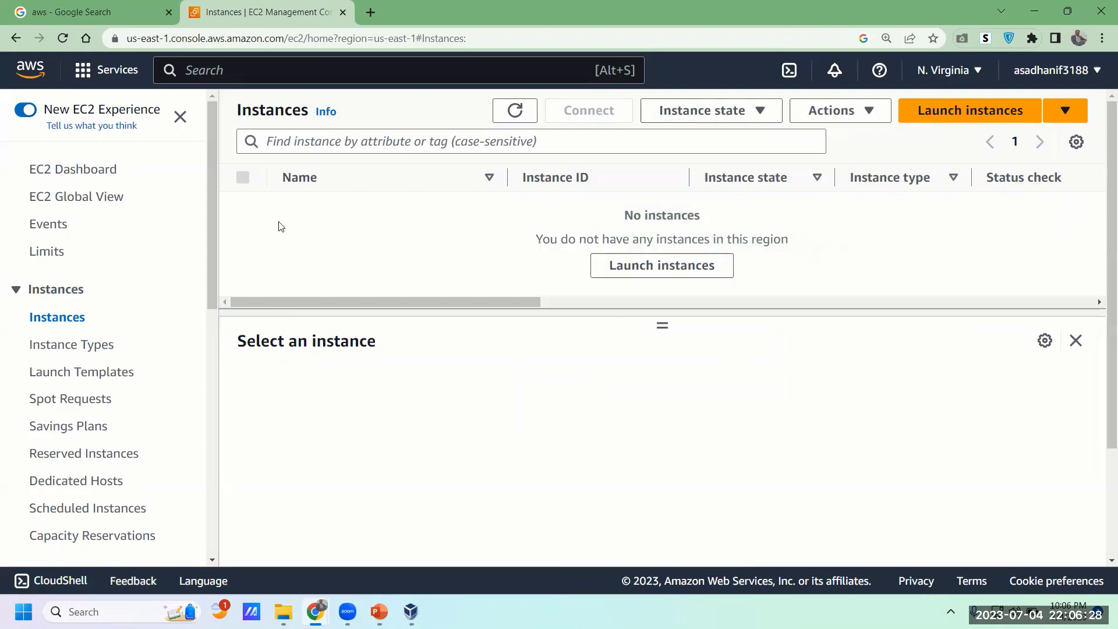
{"action": "left_click_drag", "start_coordinate": [679, 225], "coordinate": [824, 274]}
{"action": "left_click_drag", "start_coordinate": [738, 284], "coordinate": [502, 236]}
{"action": "left_click", "coordinate": [827, 245]}
{"action": "left_click_drag", "start_coordinate": [556, 212], "coordinate": [767, 239]}
{"action": "left_click", "coordinate": [768, 239]}
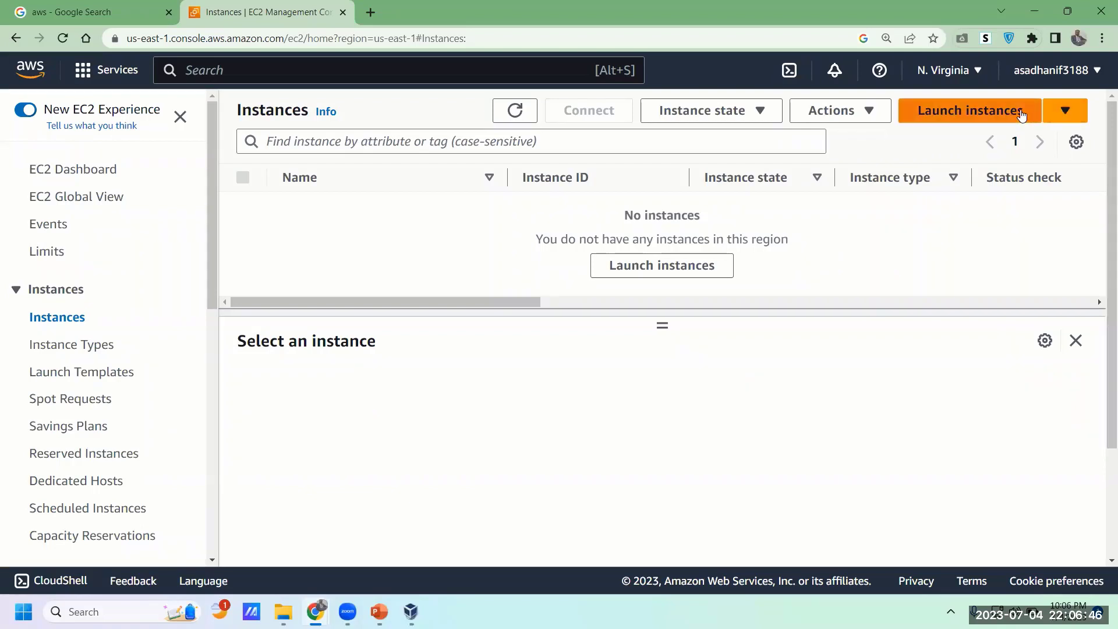
Step: View the available launch options and start launching a new EC2 instance
{"action": "left_click", "coordinate": [1056, 115]}
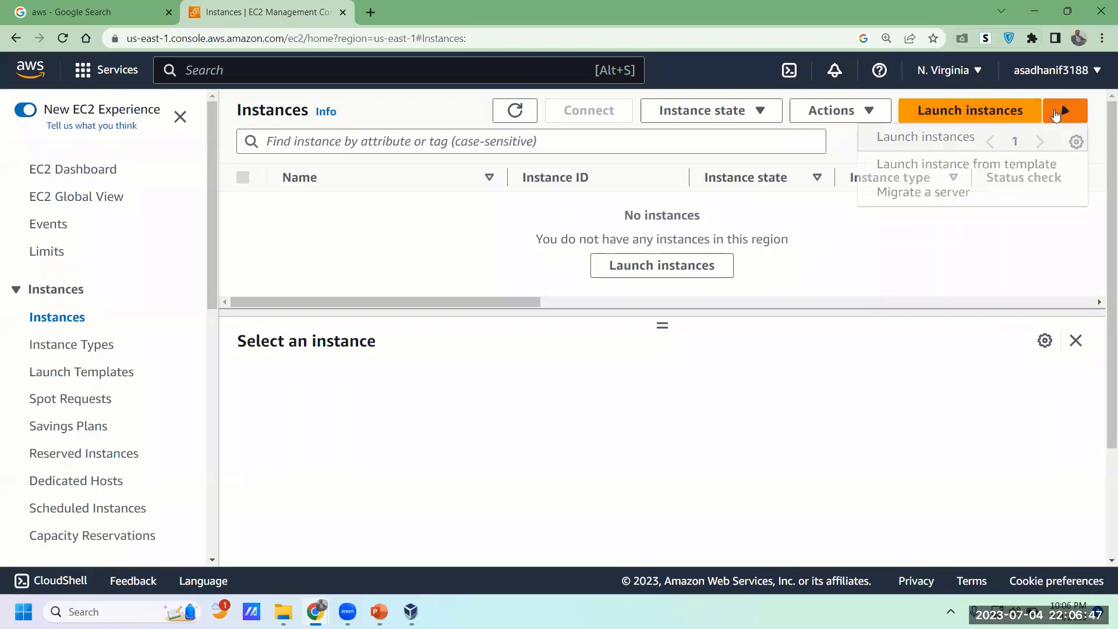
{"action": "left_click", "coordinate": [992, 228]}
{"action": "left_click", "coordinate": [1005, 115]}
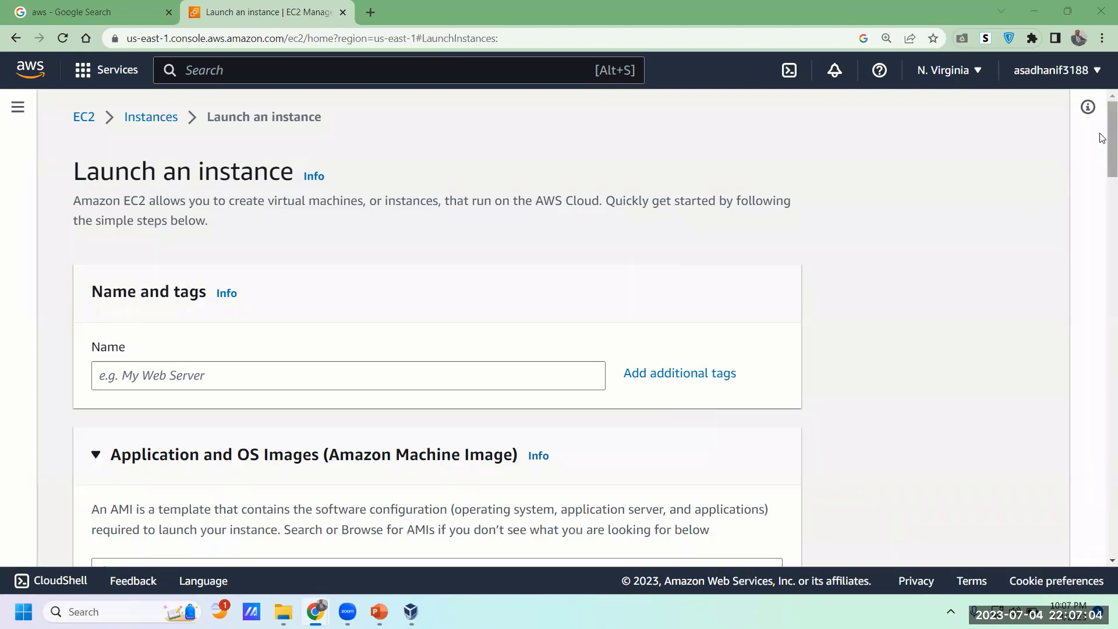
Step: Name the new instance bootcamp in its Name and tags section
{"action": "scroll", "coordinate": [1102, 143], "scroll_direction": "down", "scroll_amount": 1}
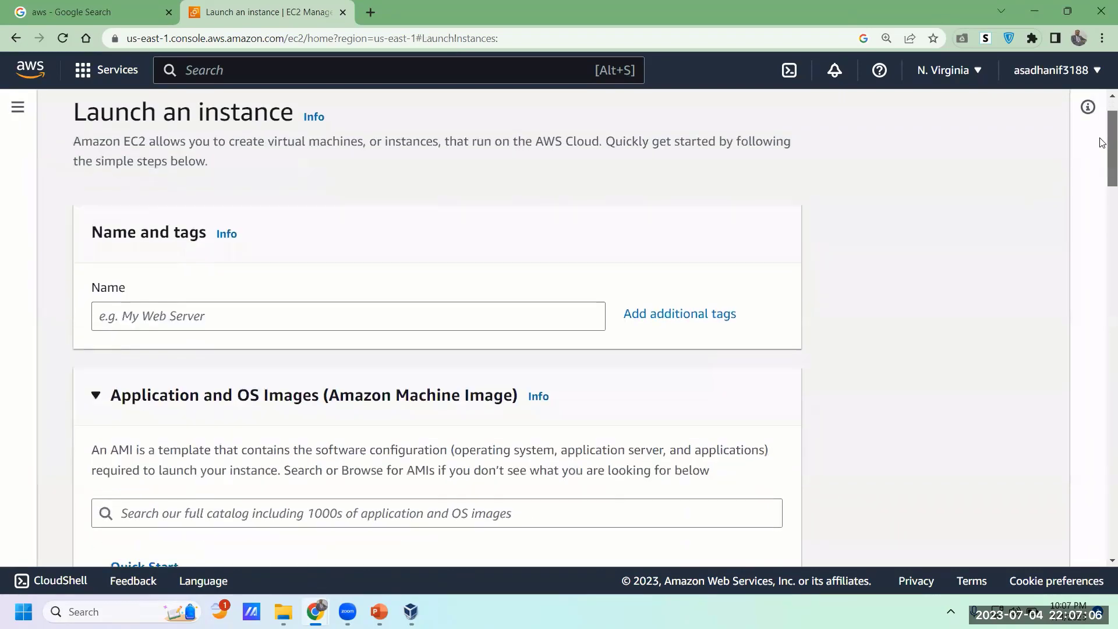
{"action": "scroll", "coordinate": [1103, 139], "scroll_direction": "up", "scroll_amount": 1}
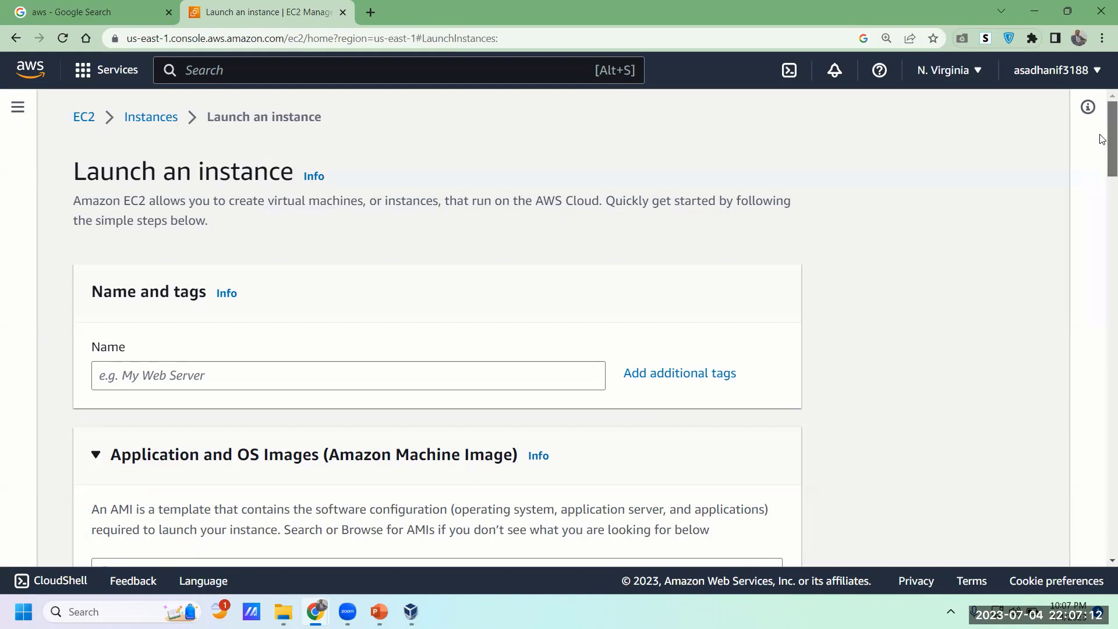
{"action": "scroll", "coordinate": [1102, 139], "scroll_direction": "down", "scroll_amount": 1}
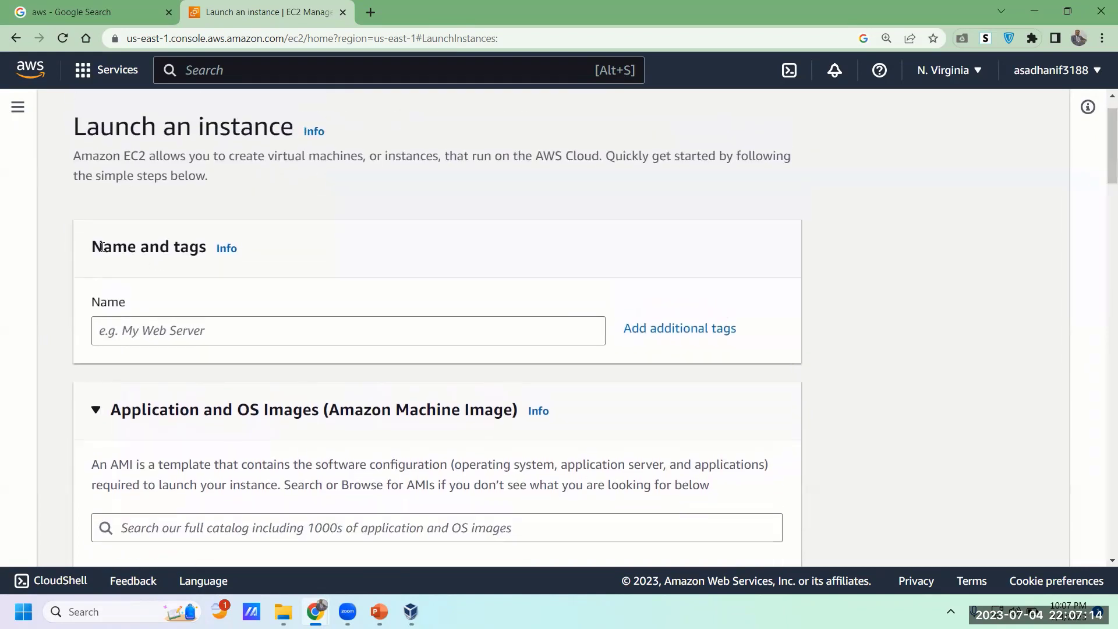
{"action": "left_click_drag", "start_coordinate": [92, 247], "coordinate": [207, 248]}
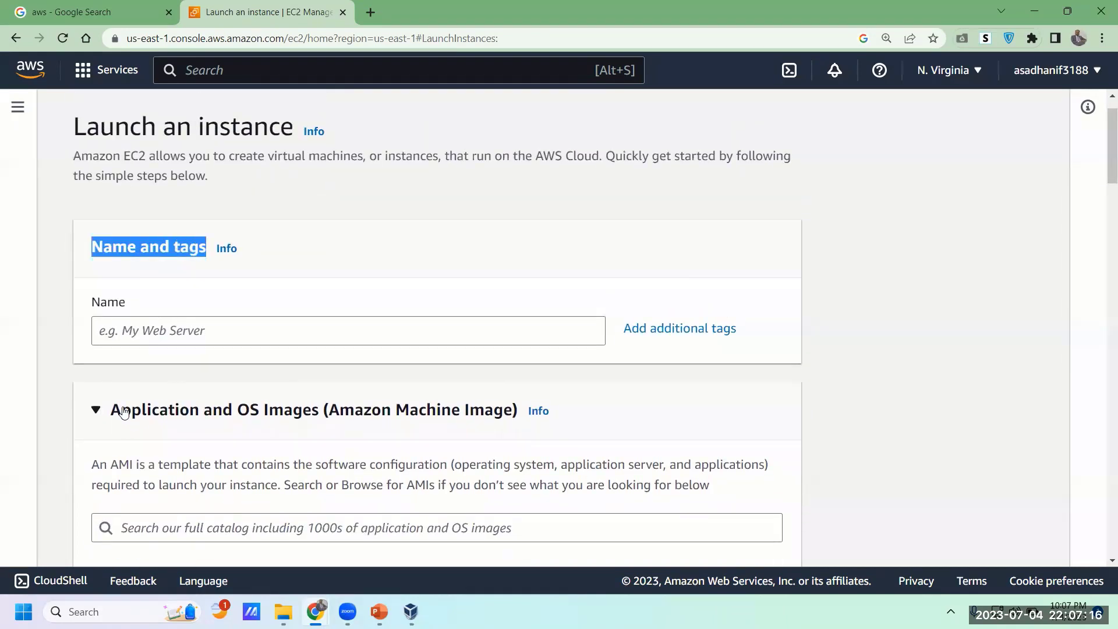
{"action": "left_click", "coordinate": [148, 331]}
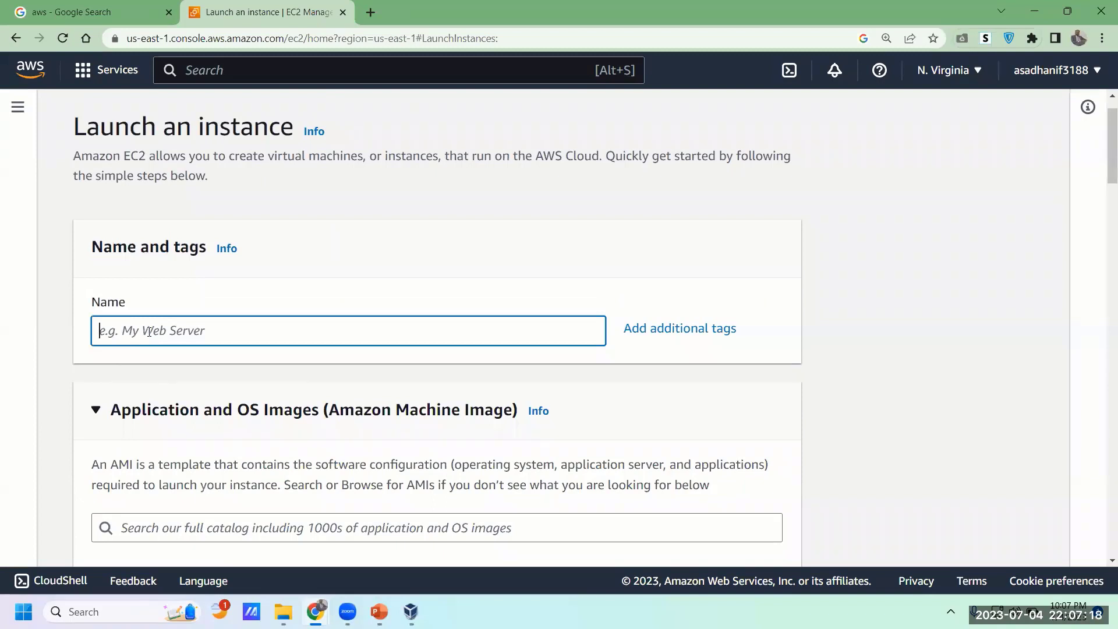
{"action": "type", "text": "boot"}
{"action": "type", "text": "camp"}
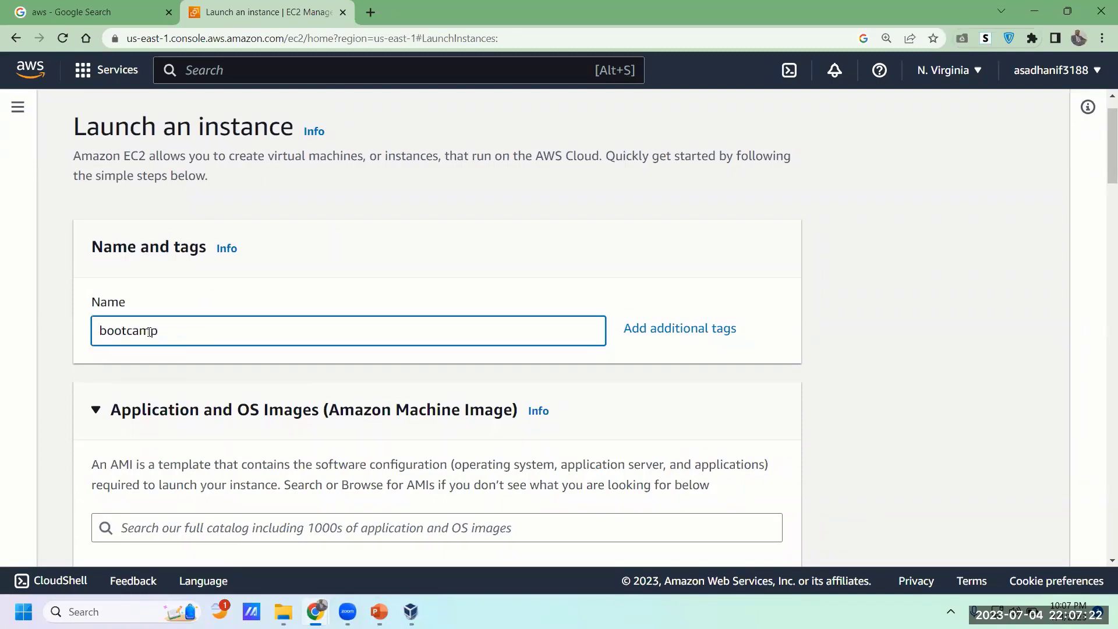
{"action": "left_click_drag", "start_coordinate": [193, 337], "coordinate": [41, 339]}
{"action": "left_click", "coordinate": [191, 322]}
{"action": "left_click", "coordinate": [1068, 127]}
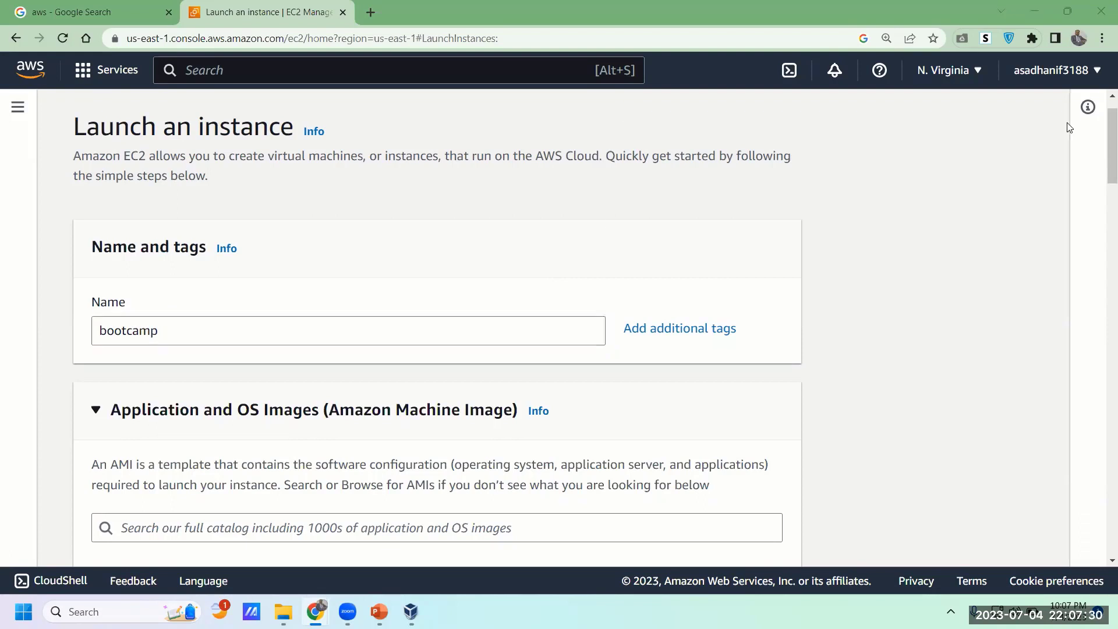
Step: Review the entered instance name and the start of the Application and OS Images section
{"action": "left_click_drag", "start_coordinate": [1109, 154], "coordinate": [1103, 179]}
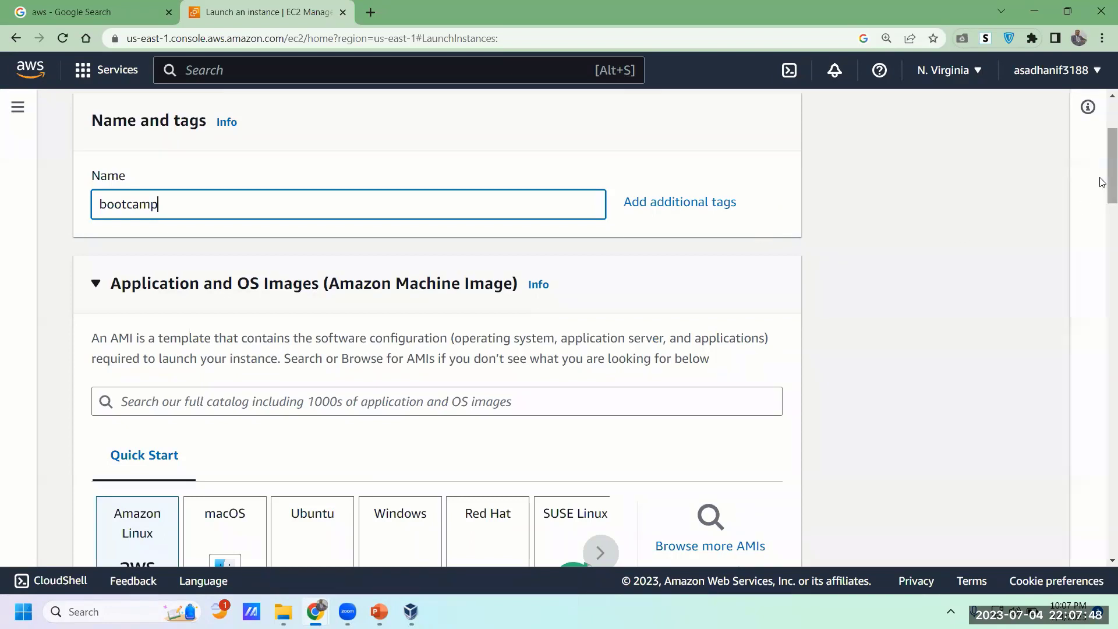
{"action": "scroll", "coordinate": [1102, 172], "scroll_direction": "up", "scroll_amount": 1}
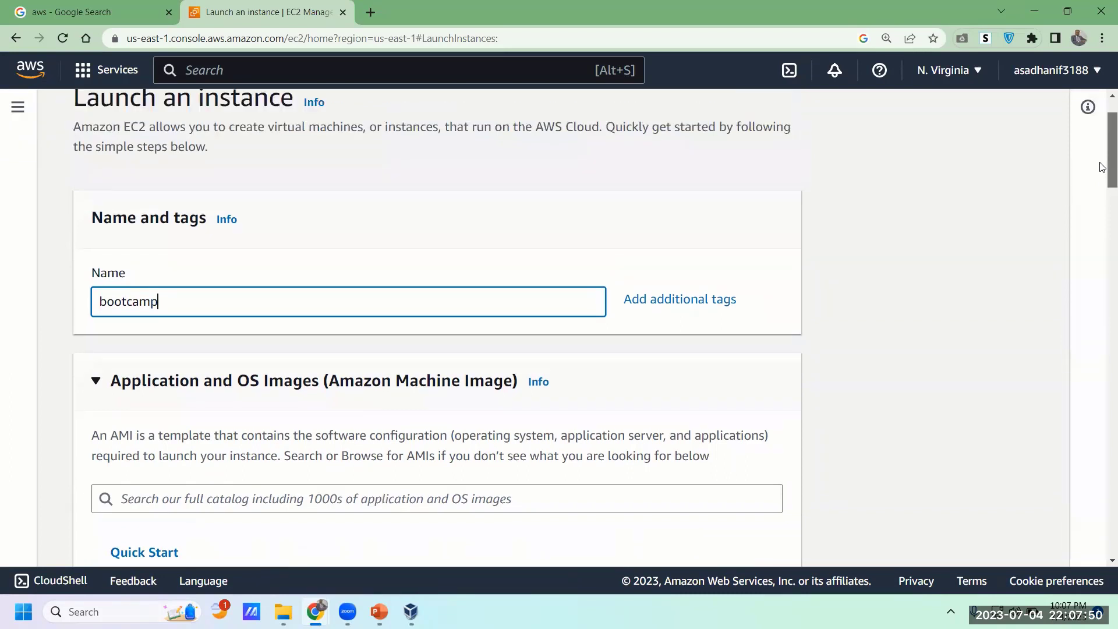
{"action": "scroll", "coordinate": [1103, 168], "scroll_direction": "down", "scroll_amount": 1}
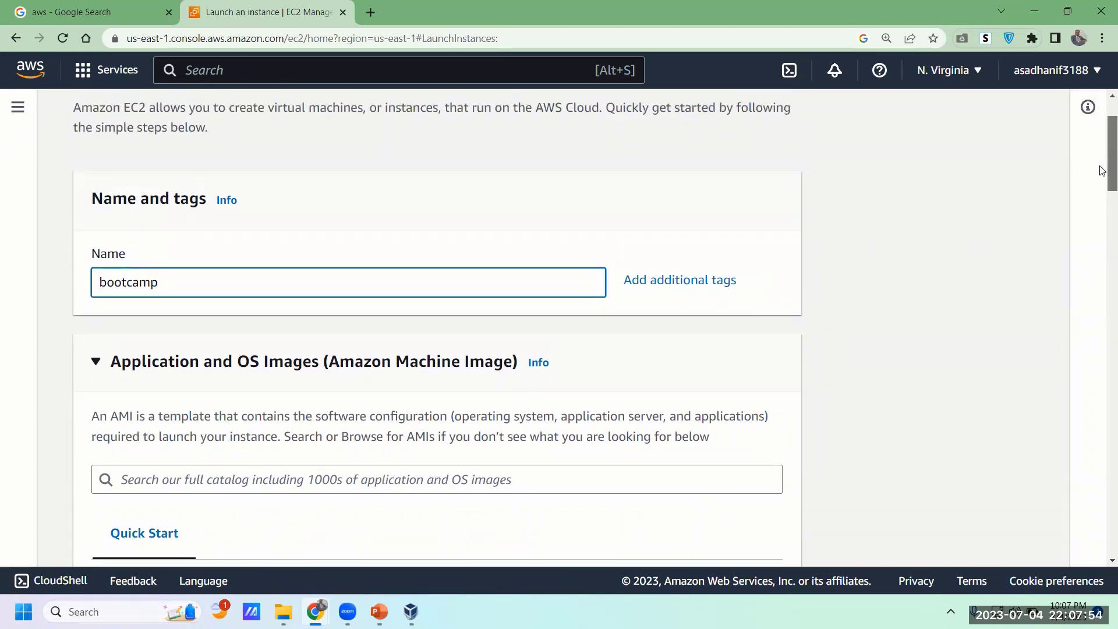
{"action": "scroll", "coordinate": [944, 219], "scroll_direction": "down", "scroll_amount": 2}
{"action": "double_click", "coordinate": [103, 240]}
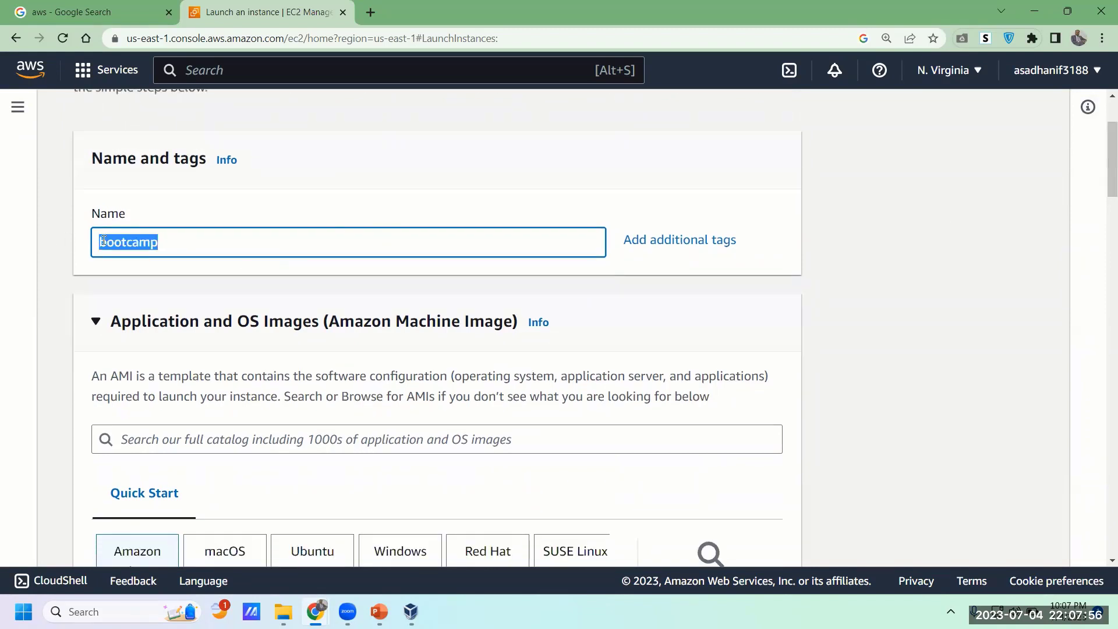
{"action": "left_click", "coordinate": [177, 241]}
{"action": "double_click", "coordinate": [128, 239]}
{"action": "left_click", "coordinate": [252, 247]}
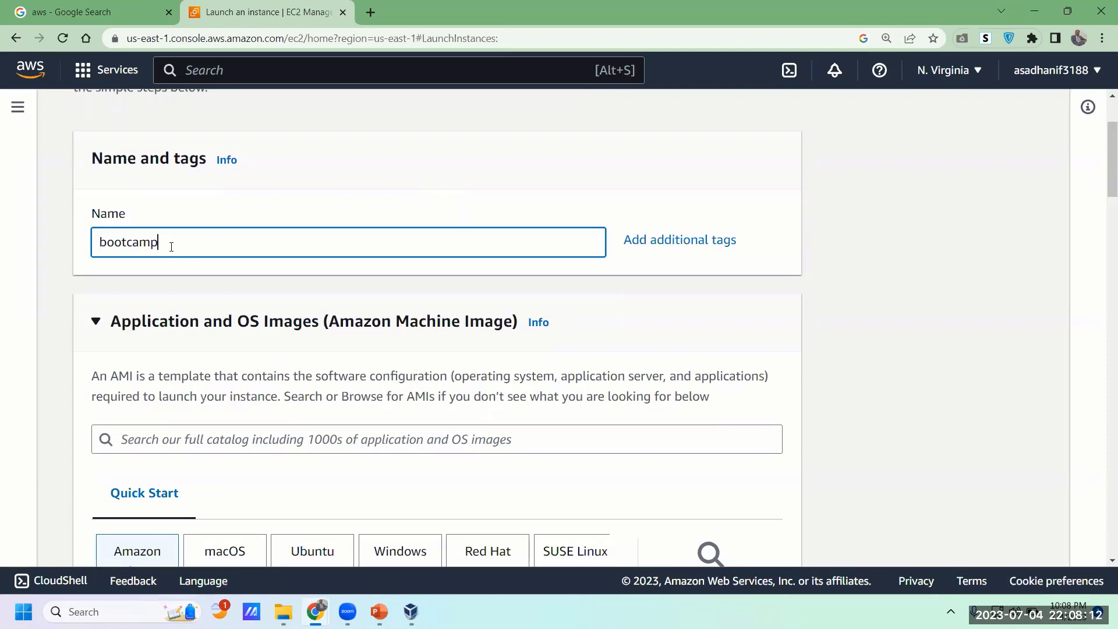
Step: Choose Ubuntu as the operating system in the Application and OS Images section for the bootcamp instance
{"action": "left_click_drag", "start_coordinate": [172, 247], "coordinate": [96, 247]}
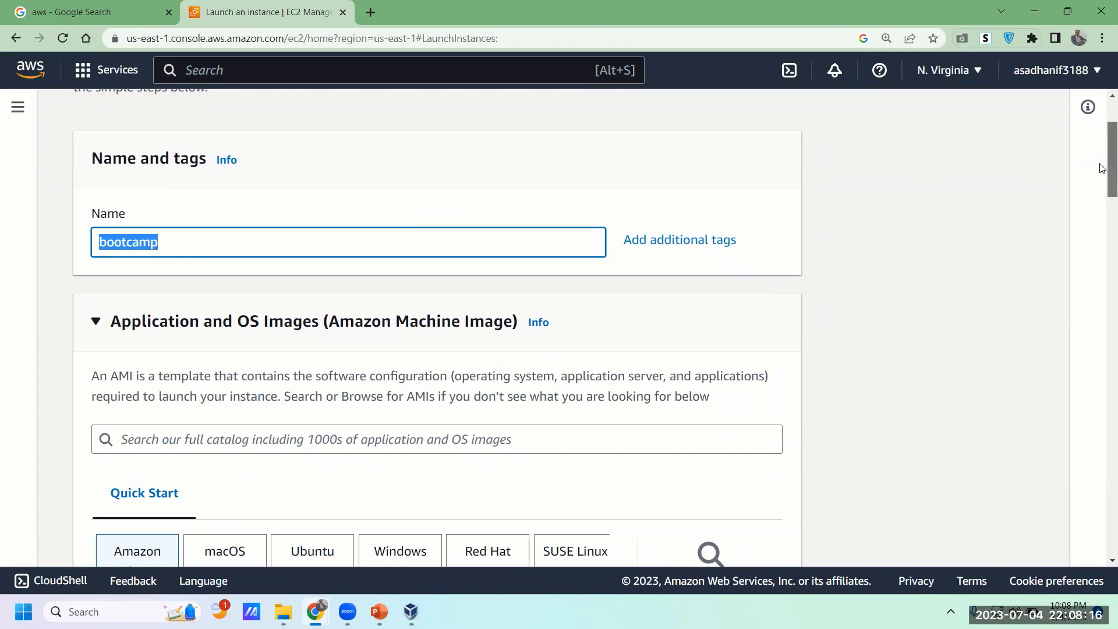
{"action": "mouse_move", "coordinate": [1103, 168]}
{"action": "left_mouse_down"}
{"action": "mouse_move", "coordinate": [1103, 205]}
{"action": "mouse_move", "coordinate": [1102, 189]}
{"action": "left_mouse_up"}
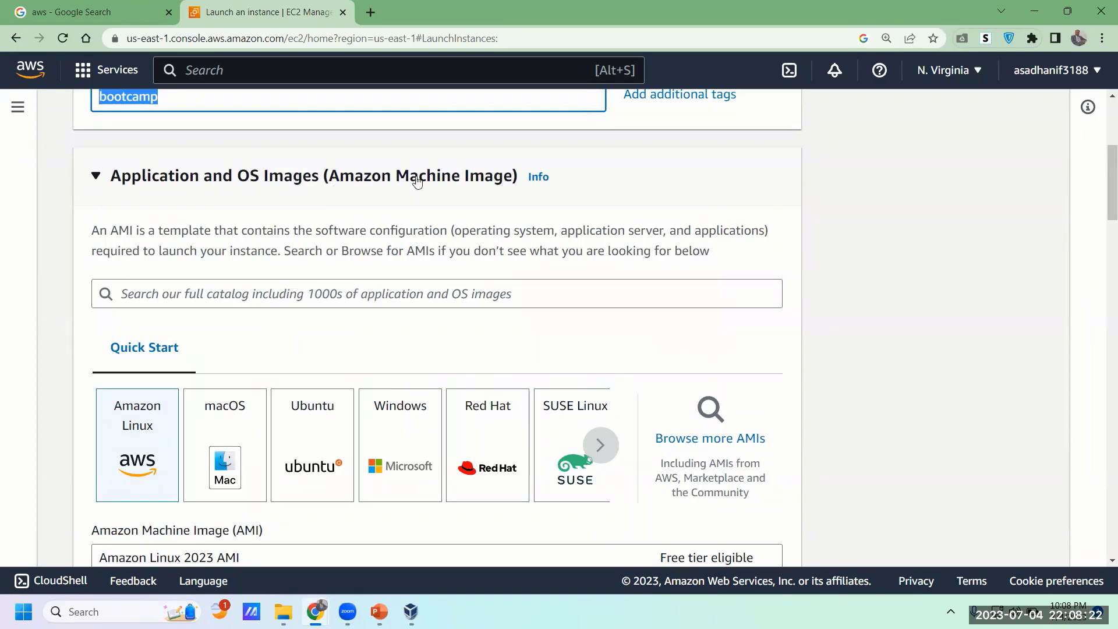
{"action": "left_click_drag", "start_coordinate": [1103, 180], "coordinate": [1102, 214]}
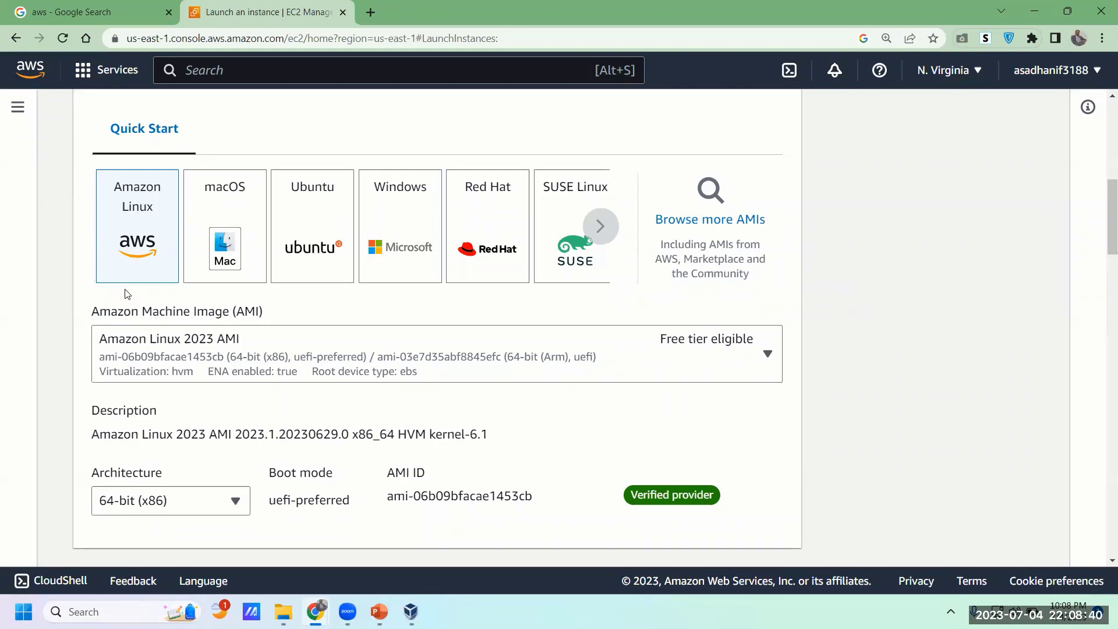
{"action": "left_click", "coordinate": [238, 208]}
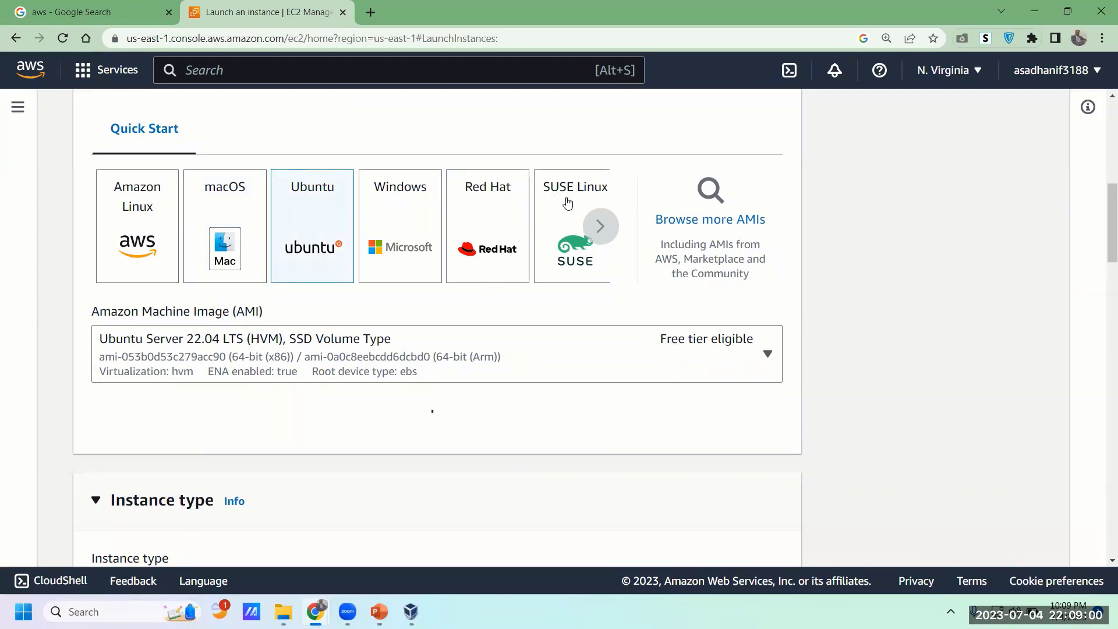
Step: Look through the remaining operating systems offered in the Quick Start selection, up to Debian
{"action": "left_click", "coordinate": [602, 226]}
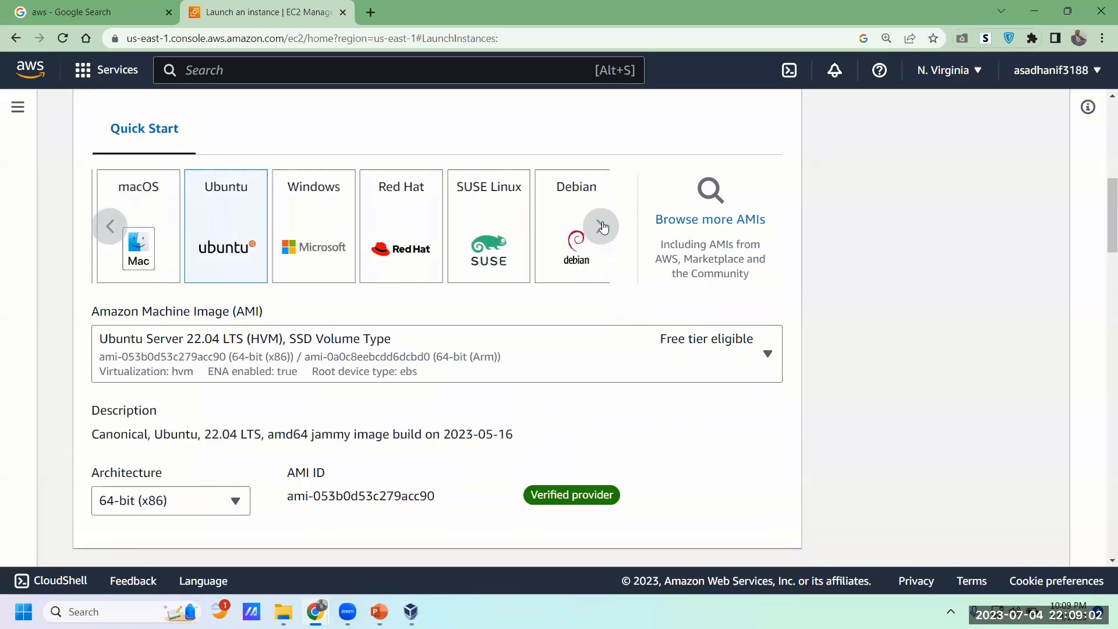
{"action": "left_click", "coordinate": [602, 227]}
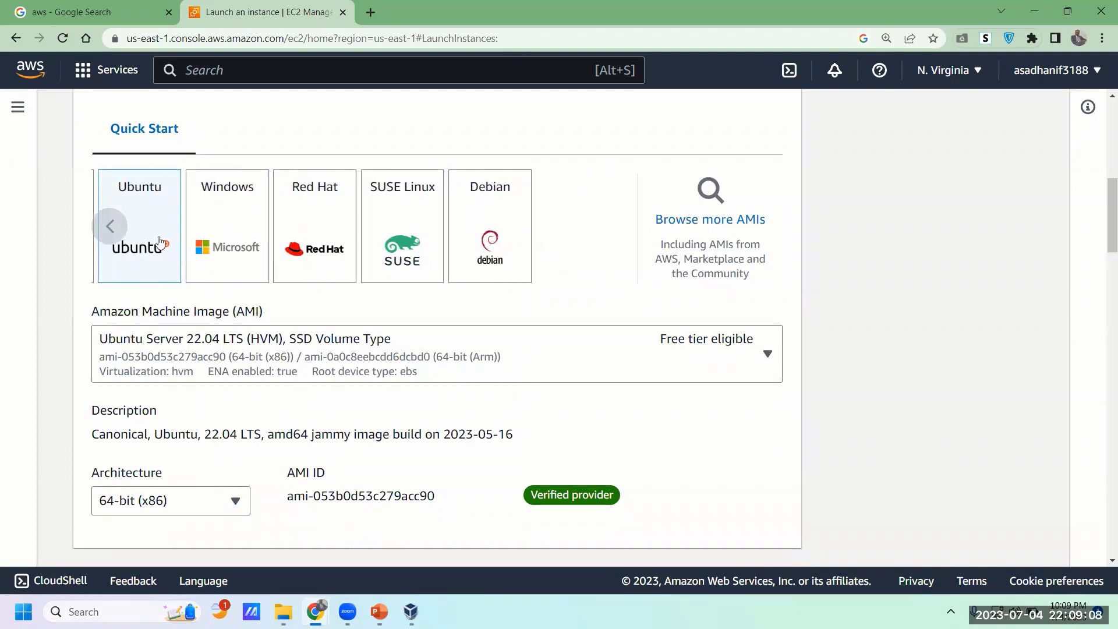
{"action": "left_click", "coordinate": [118, 231]}
{"action": "left_click", "coordinate": [118, 230]}
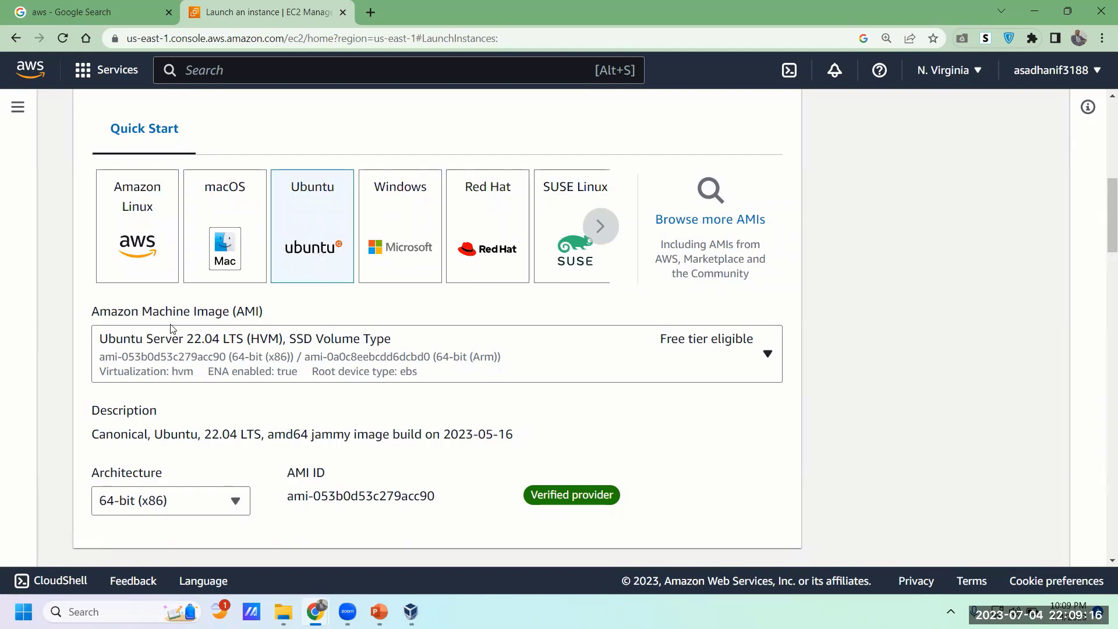
Step: Browse the available Ubuntu machine images in the AMI list and check which are free tier eligible
{"action": "left_click_drag", "start_coordinate": [91, 313], "coordinate": [252, 309]}
{"action": "left_click", "coordinate": [289, 313]}
{"action": "left_click", "coordinate": [769, 354]}
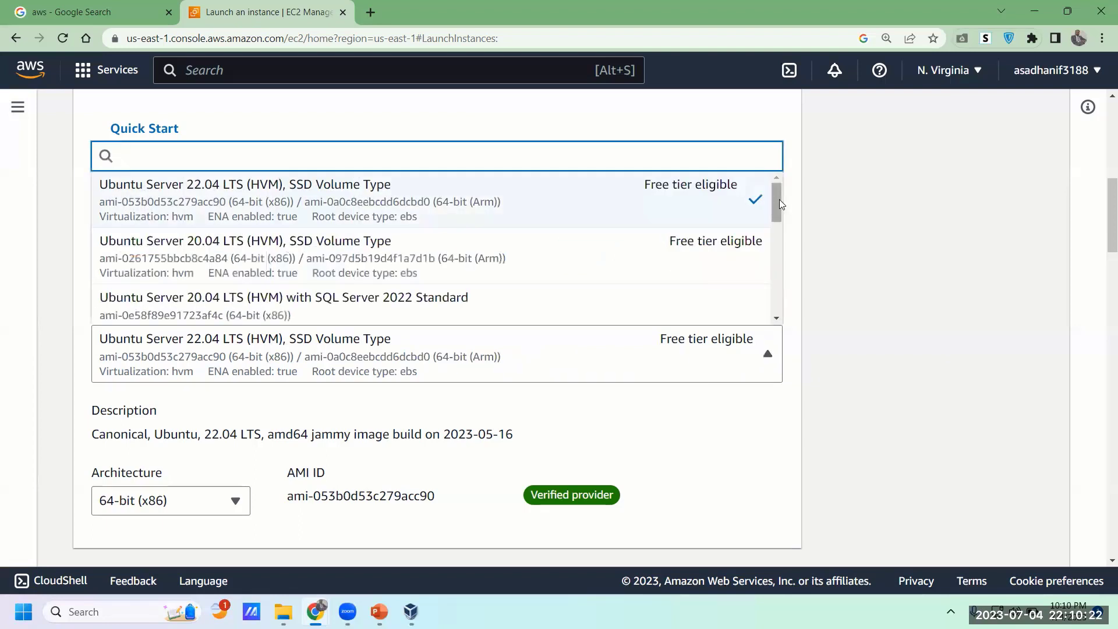
{"action": "mouse_move", "coordinate": [779, 199]}
{"action": "left_mouse_down"}
{"action": "mouse_move", "coordinate": [778, 210]}
{"action": "mouse_move", "coordinate": [781, 189]}
{"action": "left_mouse_up"}
{"action": "left_click", "coordinate": [796, 400]}
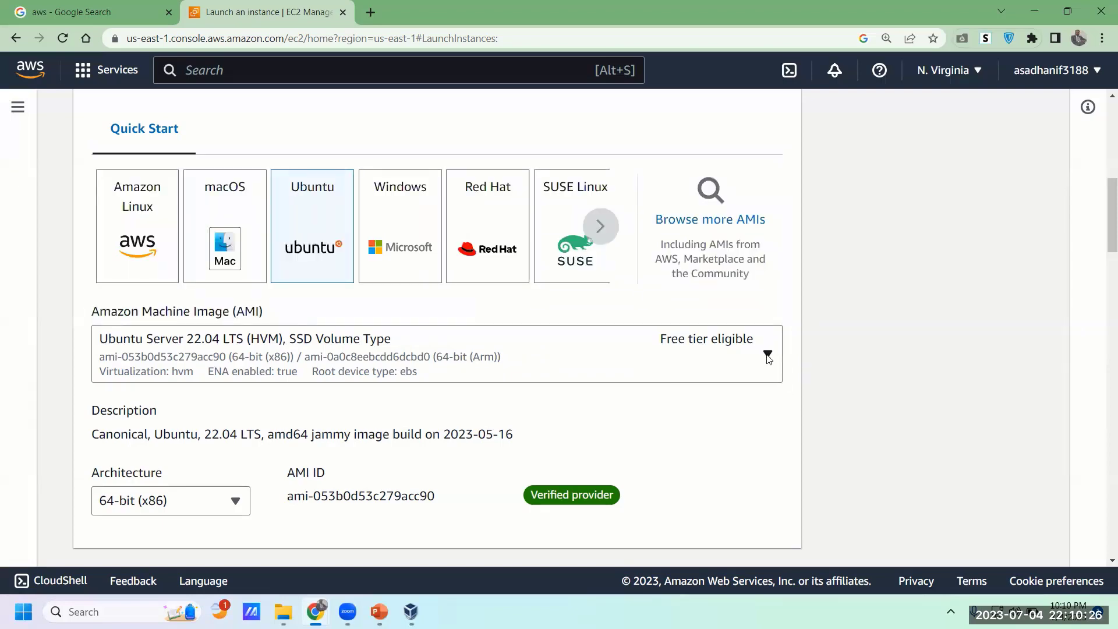
{"action": "left_click", "coordinate": [768, 354]}
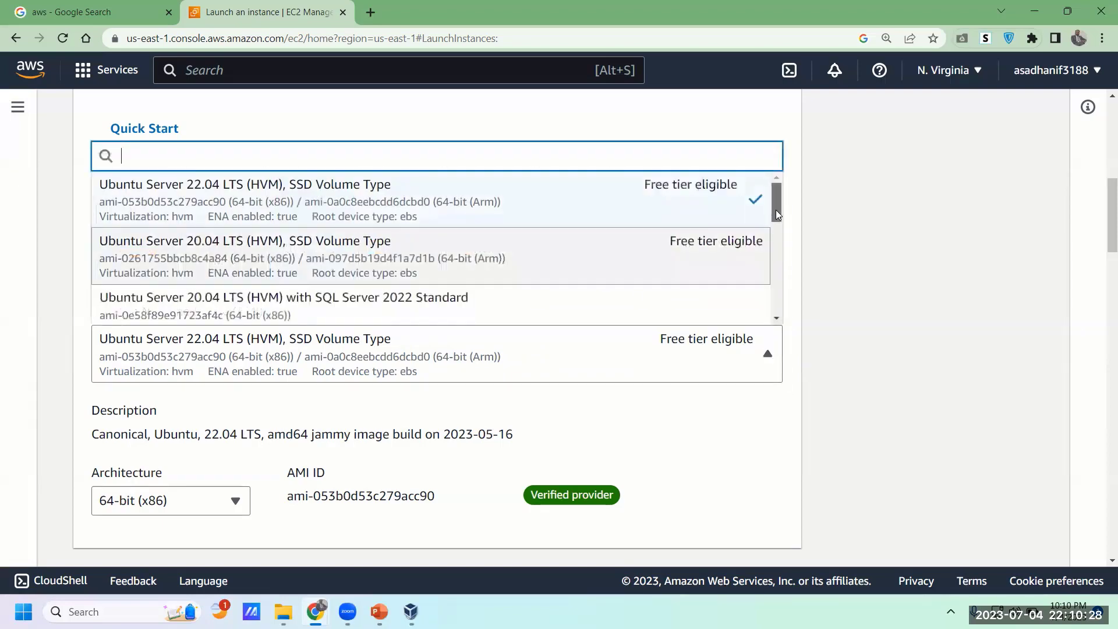
{"action": "mouse_move", "coordinate": [775, 210]}
{"action": "left_mouse_down"}
{"action": "mouse_move", "coordinate": [771, 273]}
{"action": "mouse_move", "coordinate": [795, 204]}
{"action": "left_mouse_up"}
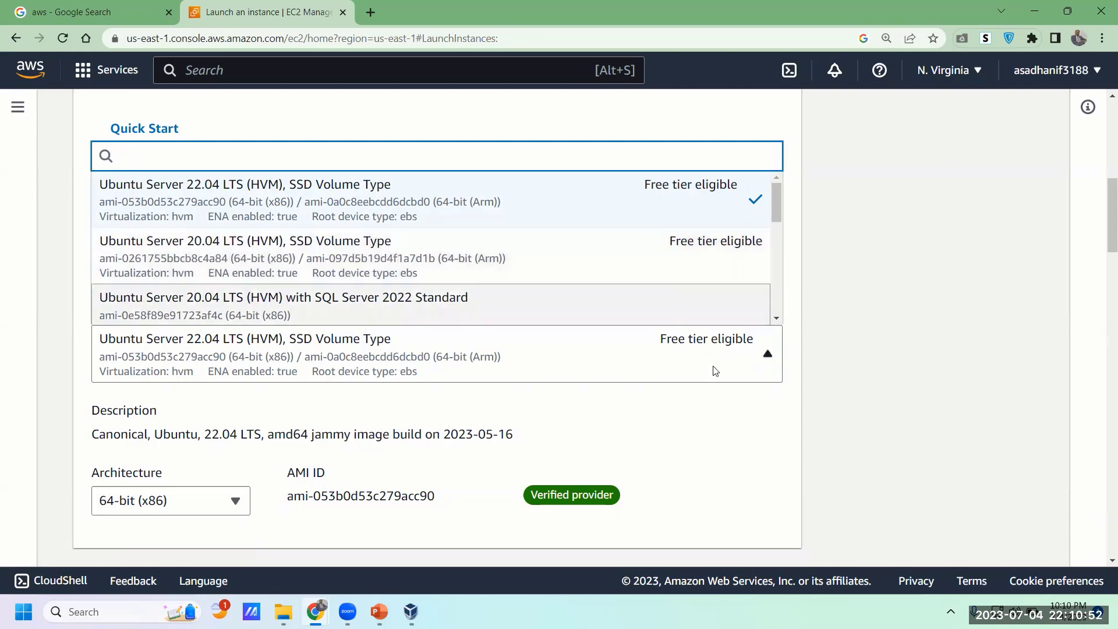
{"action": "left_click_drag", "start_coordinate": [778, 215], "coordinate": [778, 241]}
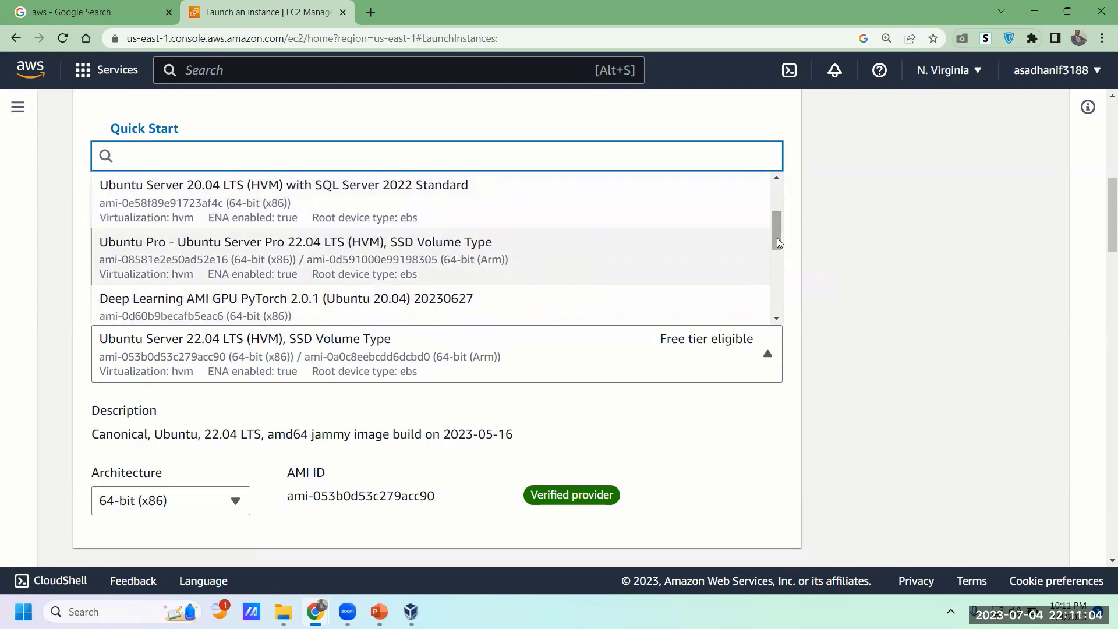
{"action": "left_click_drag", "start_coordinate": [777, 237], "coordinate": [778, 203]}
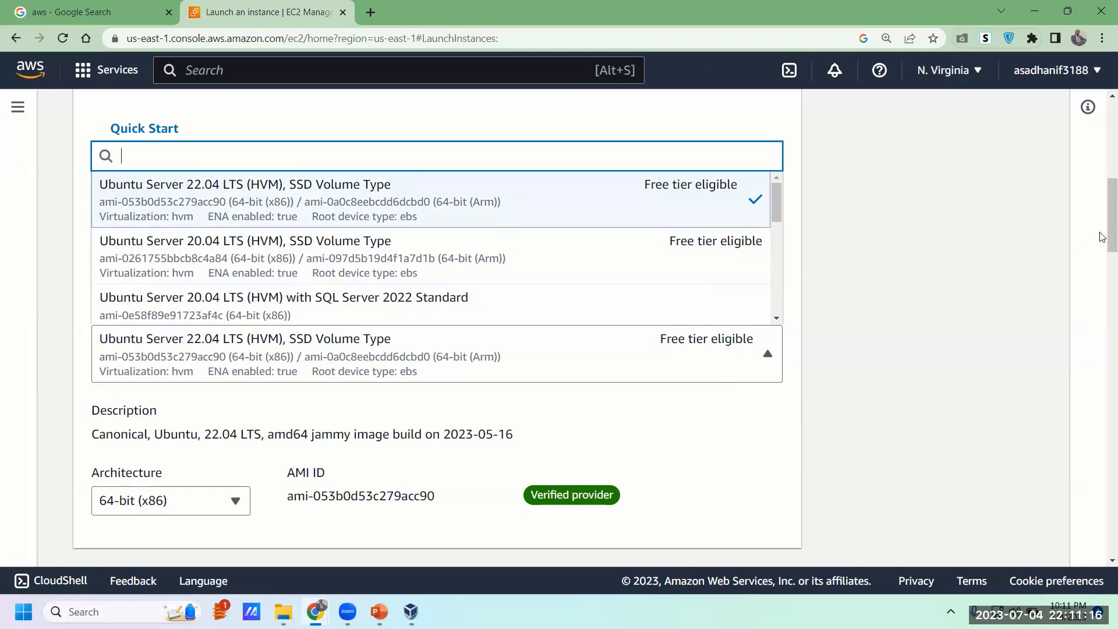
Step: Open the full AMI catalog, browse its Quickstart AMIs and view the additional search option
{"action": "scroll", "coordinate": [1100, 231], "scroll_direction": "down", "scroll_amount": 5}
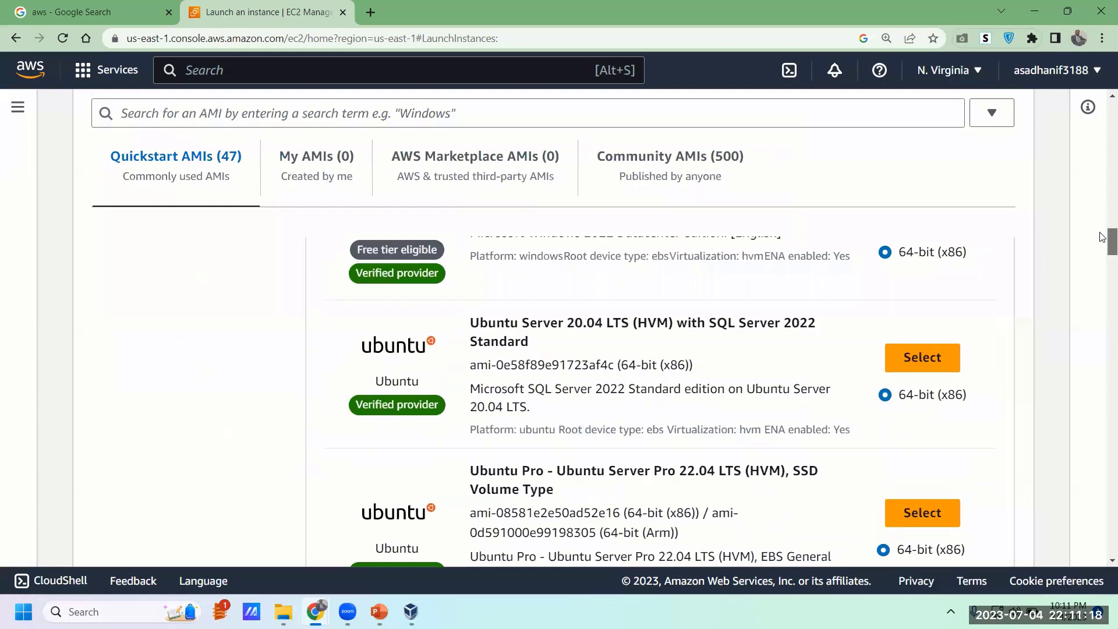
{"action": "scroll", "coordinate": [1102, 175], "scroll_direction": "up", "scroll_amount": 5}
{"action": "scroll", "coordinate": [1101, 147], "scroll_direction": "up", "scroll_amount": 10}
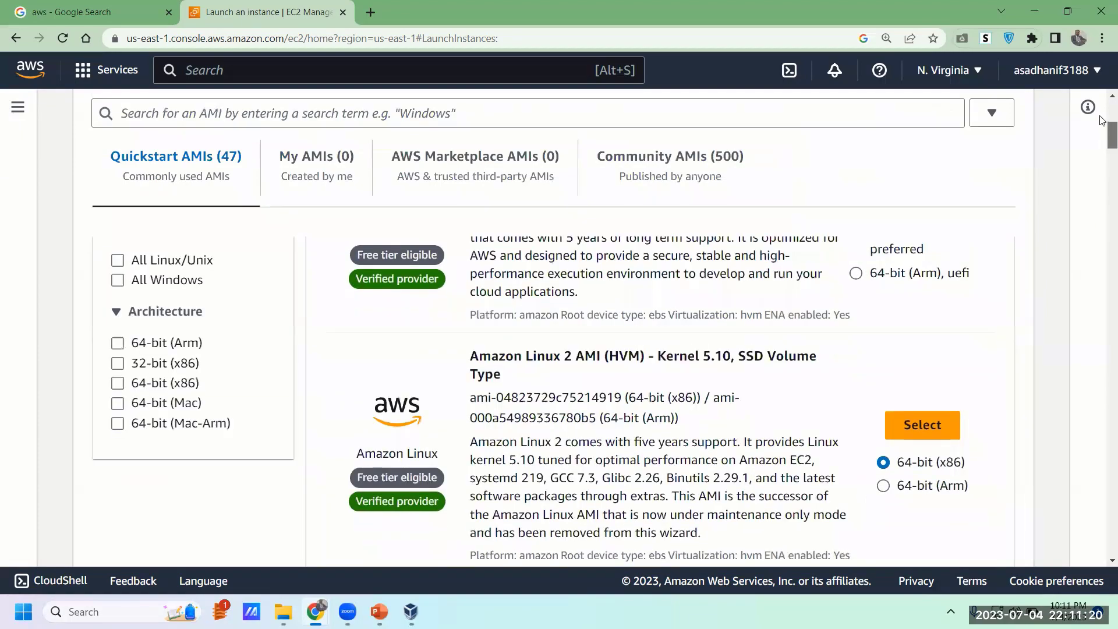
{"action": "scroll", "coordinate": [1101, 103], "scroll_direction": "up", "scroll_amount": 2}
{"action": "left_click", "coordinate": [993, 293]}
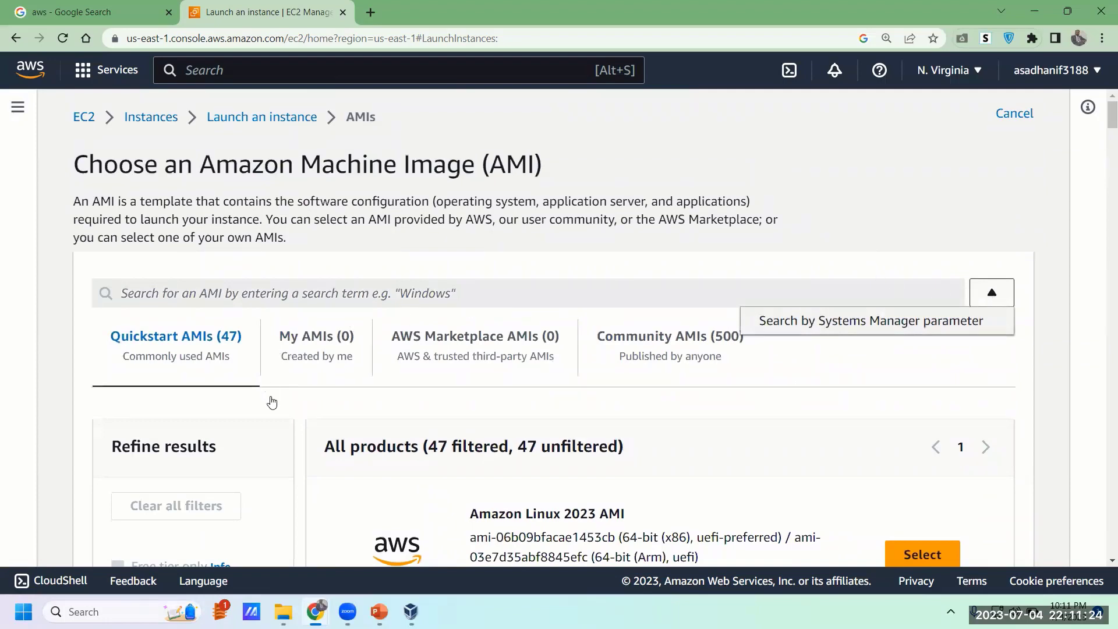
{"action": "scroll", "coordinate": [688, 323], "scroll_direction": "down", "scroll_amount": 3}
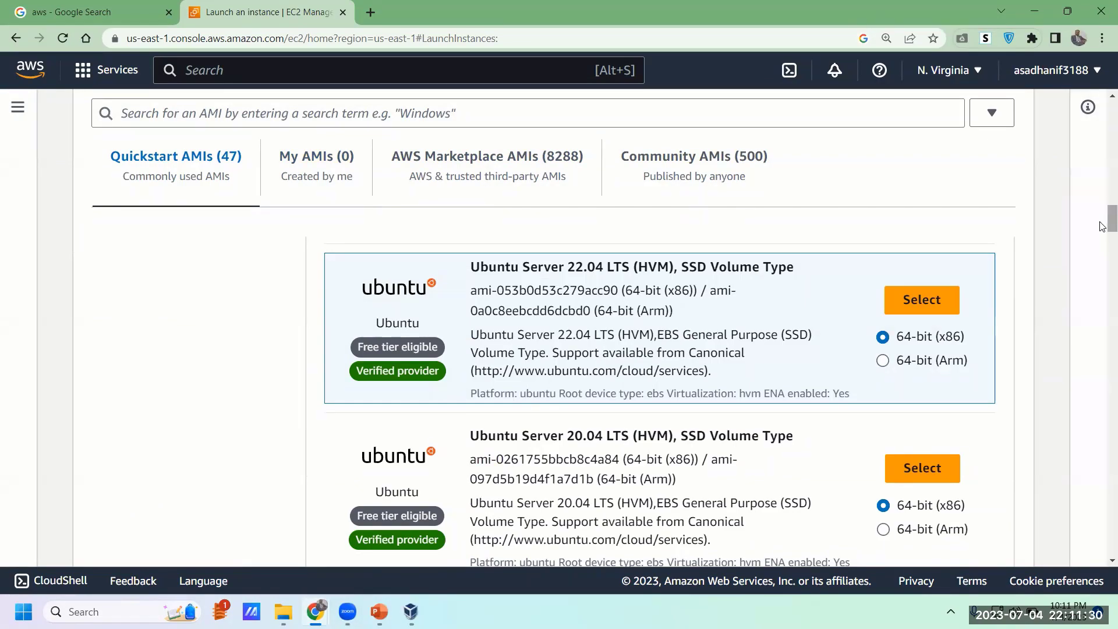
{"action": "scroll", "coordinate": [1102, 226], "scroll_direction": "down", "scroll_amount": 5}
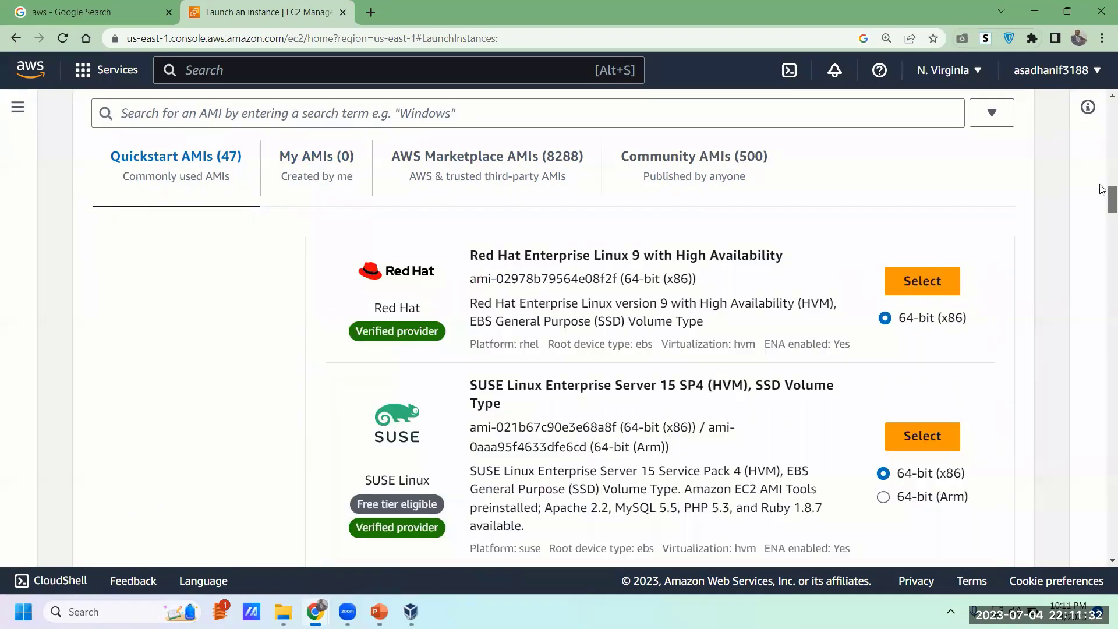
{"action": "scroll", "coordinate": [1103, 189], "scroll_direction": "up", "scroll_amount": 5}
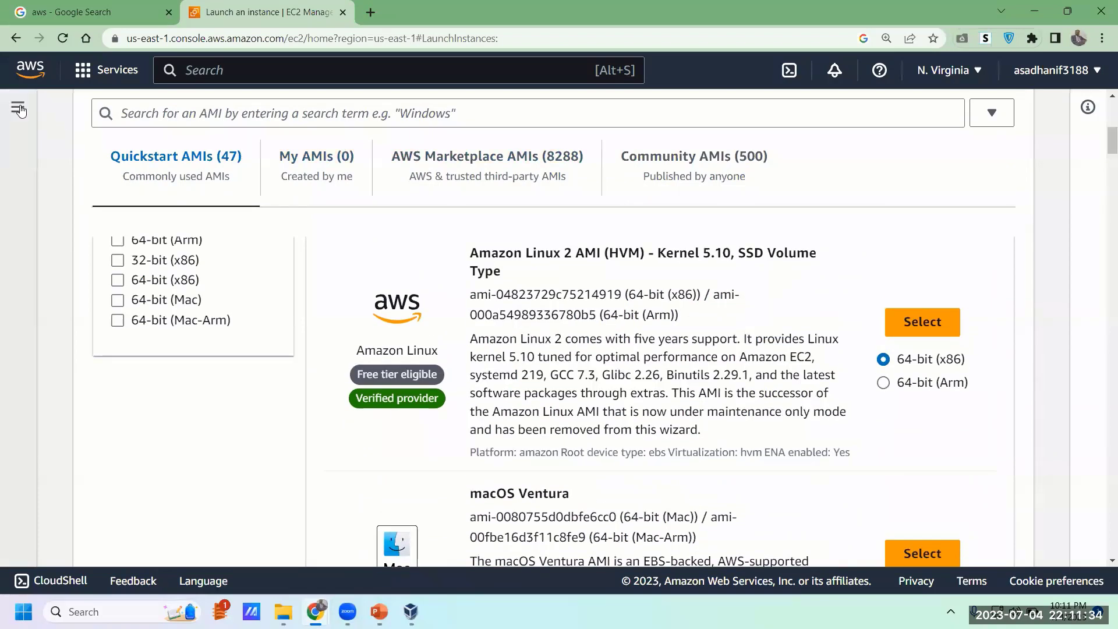
Step: Leave the AMI catalog for the instances list and start launching a new EC2 instance
{"action": "left_click", "coordinate": [18, 109]}
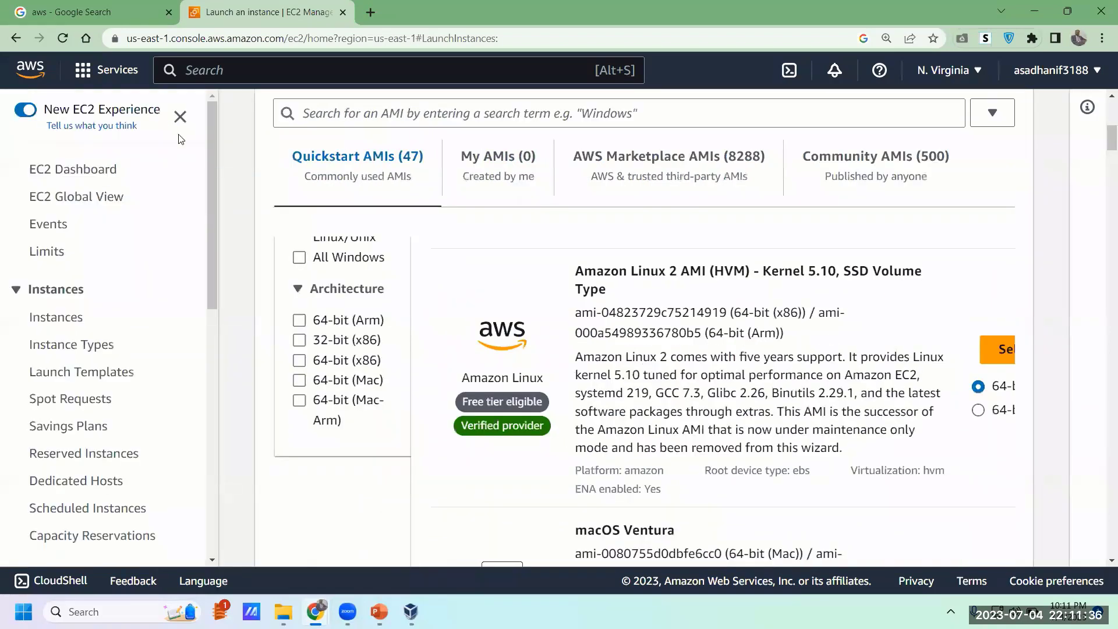
{"action": "left_click", "coordinate": [180, 117]}
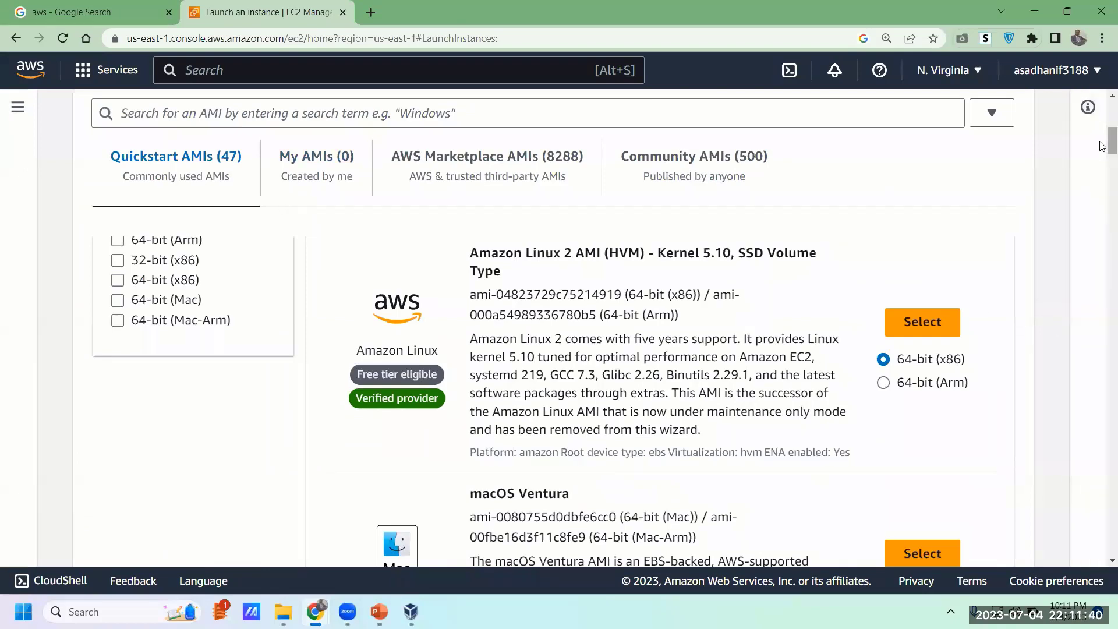
{"action": "left_click_drag", "start_coordinate": [1104, 141], "coordinate": [1102, 123]}
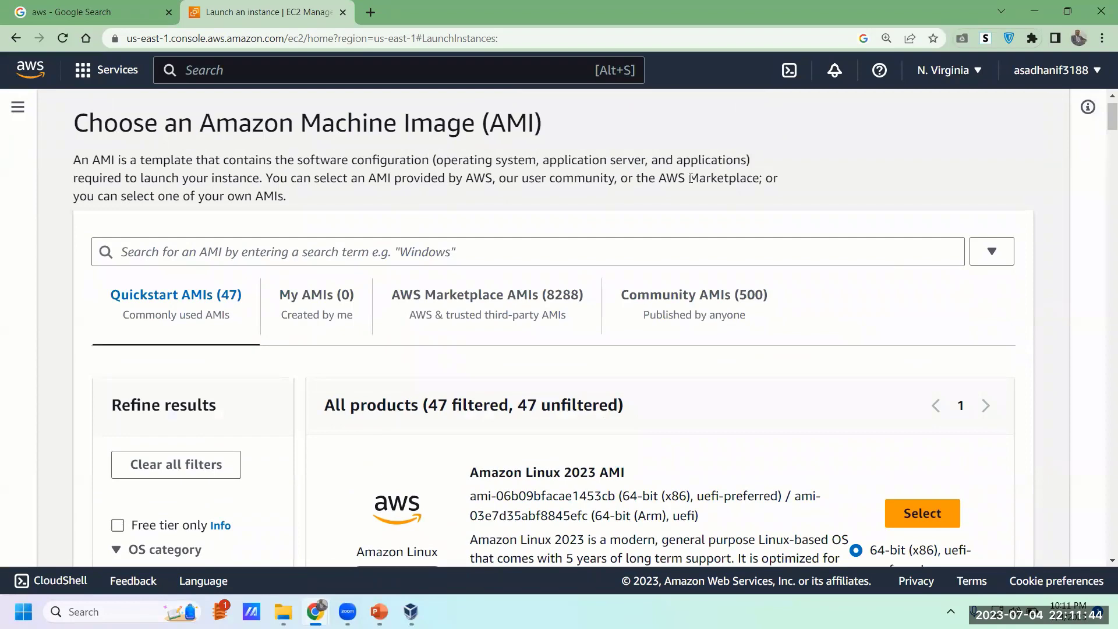
{"action": "left_click_drag", "start_coordinate": [1102, 116], "coordinate": [1103, 110]}
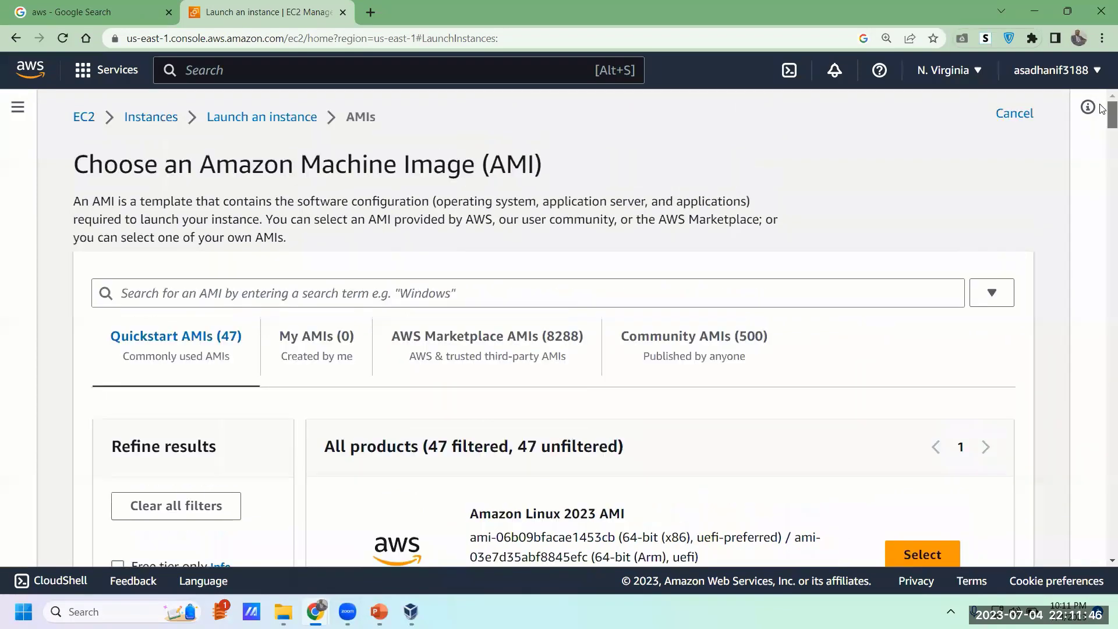
{"action": "left_click", "coordinate": [16, 38]}
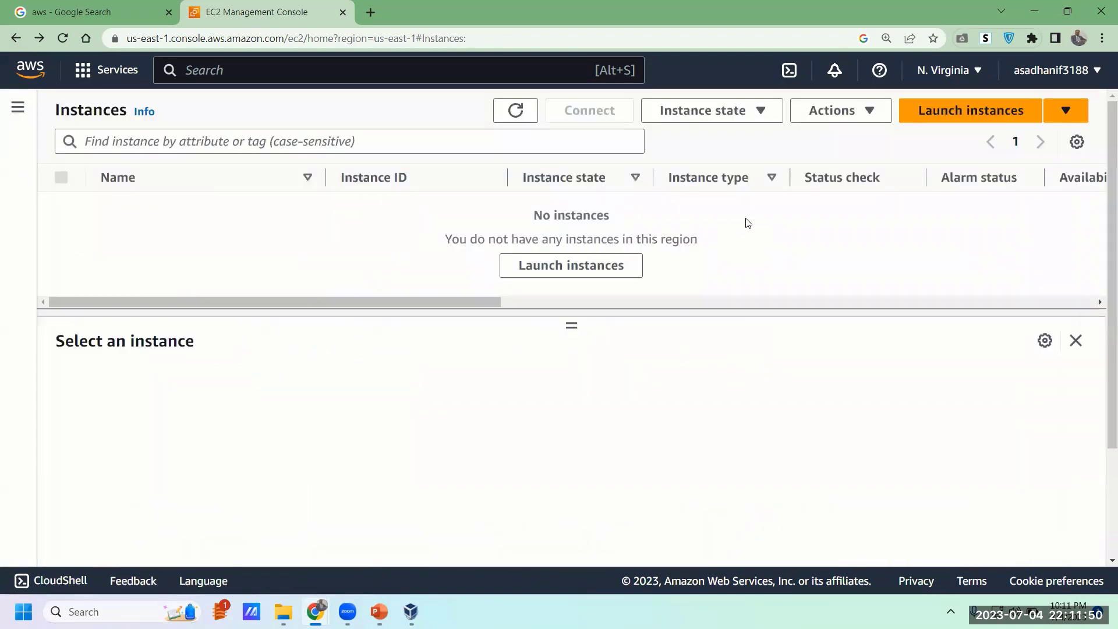
{"action": "left_click", "coordinate": [1000, 117]}
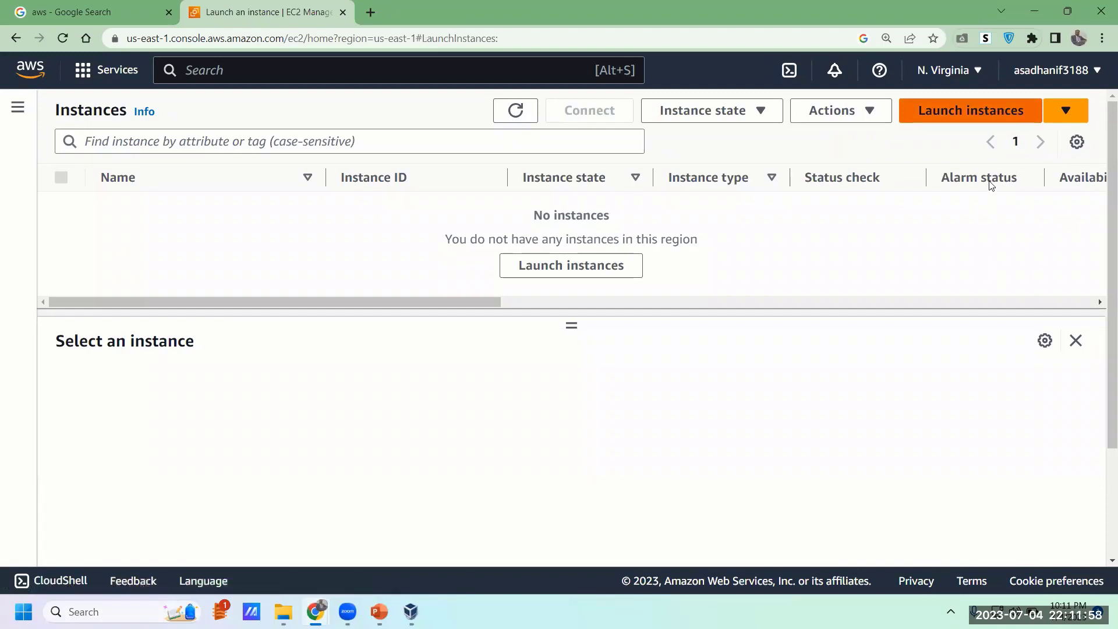
{"action": "left_click", "coordinate": [984, 113]}
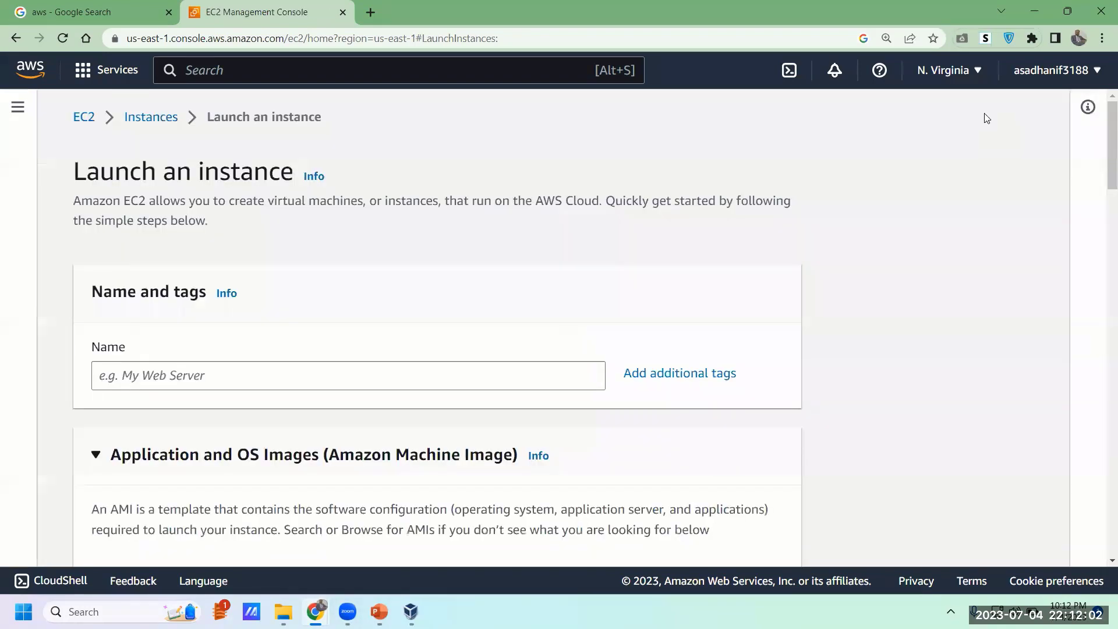
Step: Name the new instance bootcamp in its Name and tags section
{"action": "left_click", "coordinate": [278, 381]}
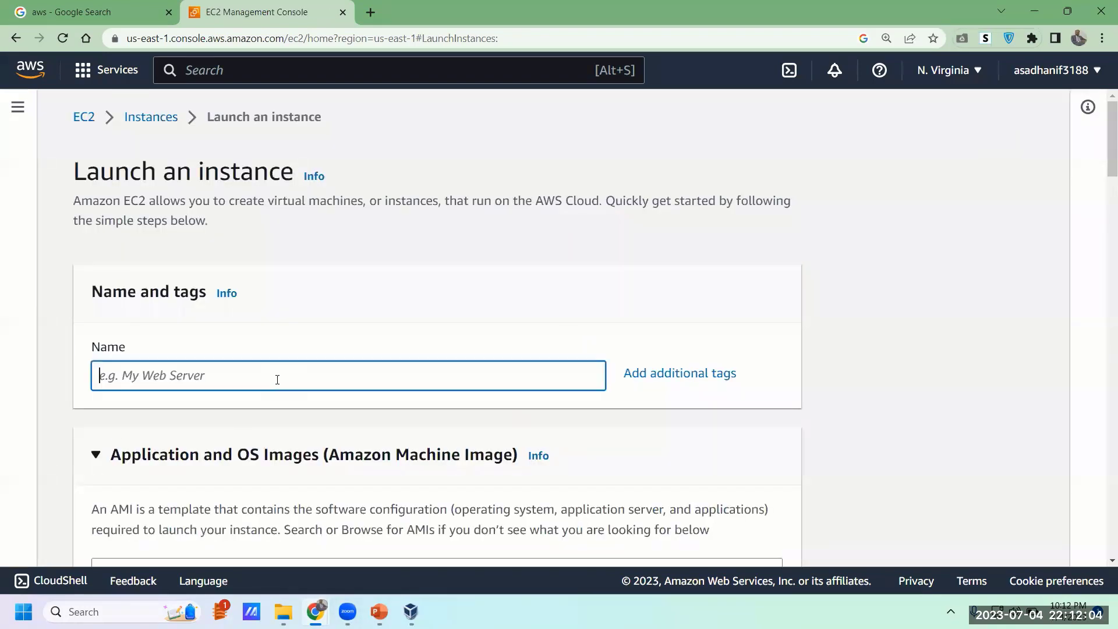
{"action": "type", "text": "boo"}
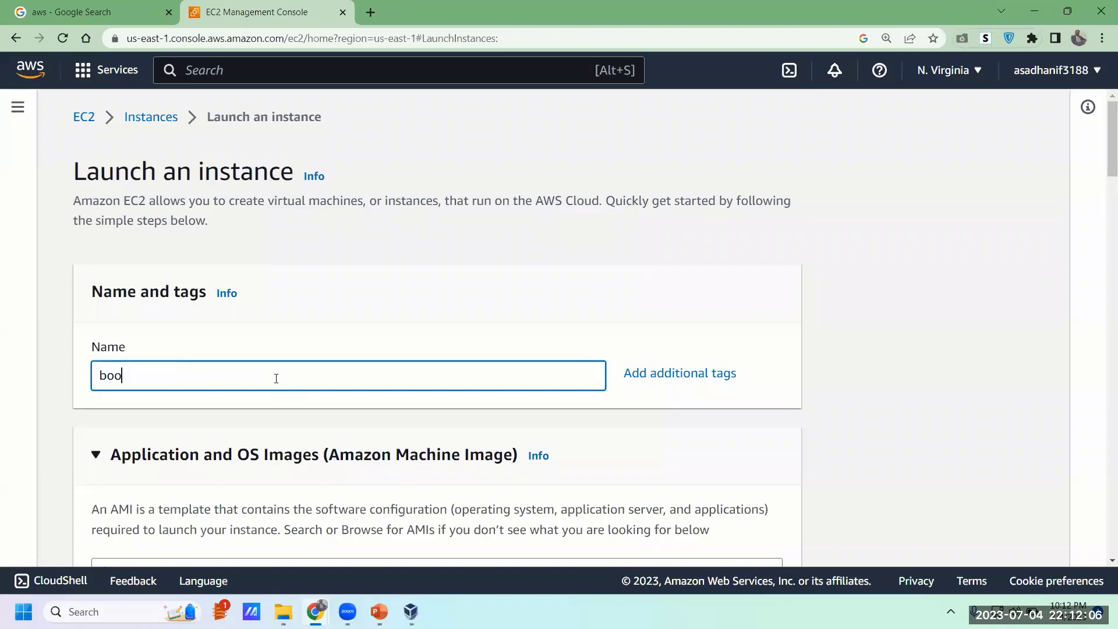
{"action": "type", "text": "tcamp"}
Step: Select the Ubuntu Quick Start image with the Ubuntu Server 22.04 LTS (HVM), SSD Volume Type AMI
{"action": "scroll", "coordinate": [1103, 146], "scroll_direction": "down", "scroll_amount": 3}
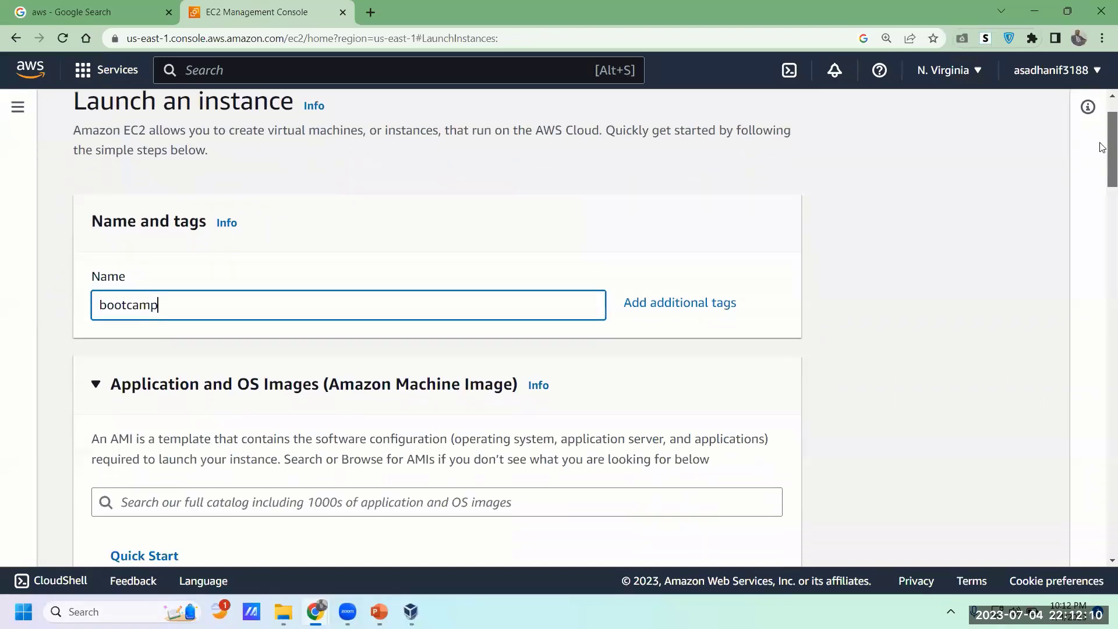
{"action": "scroll", "coordinate": [1102, 159], "scroll_direction": "down", "scroll_amount": 3}
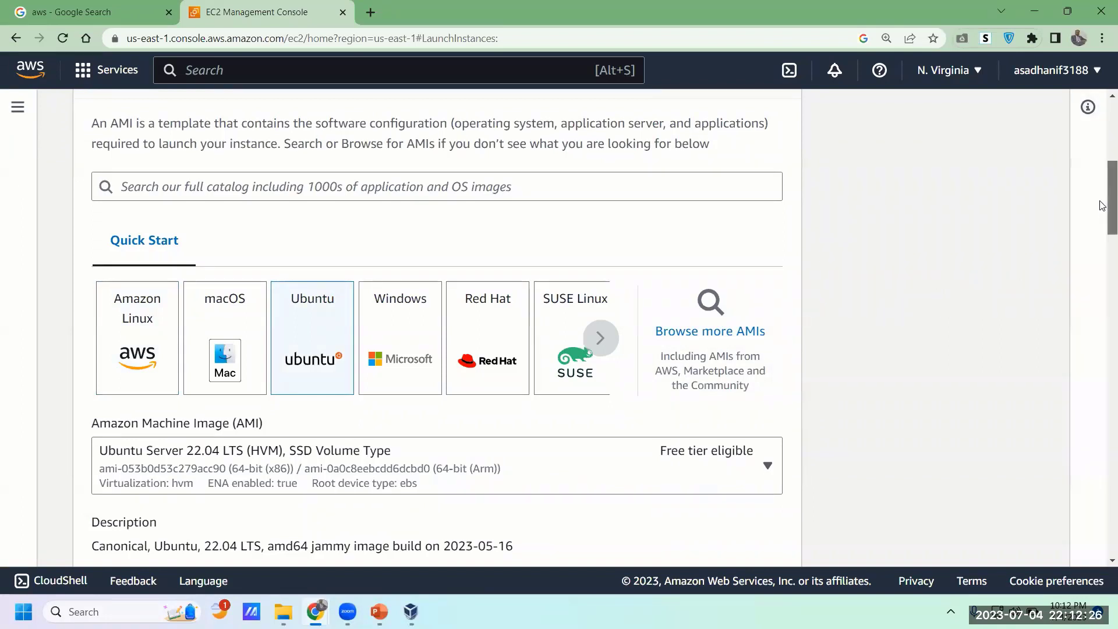
{"action": "scroll", "coordinate": [1100, 223], "scroll_direction": "down", "scroll_amount": 2}
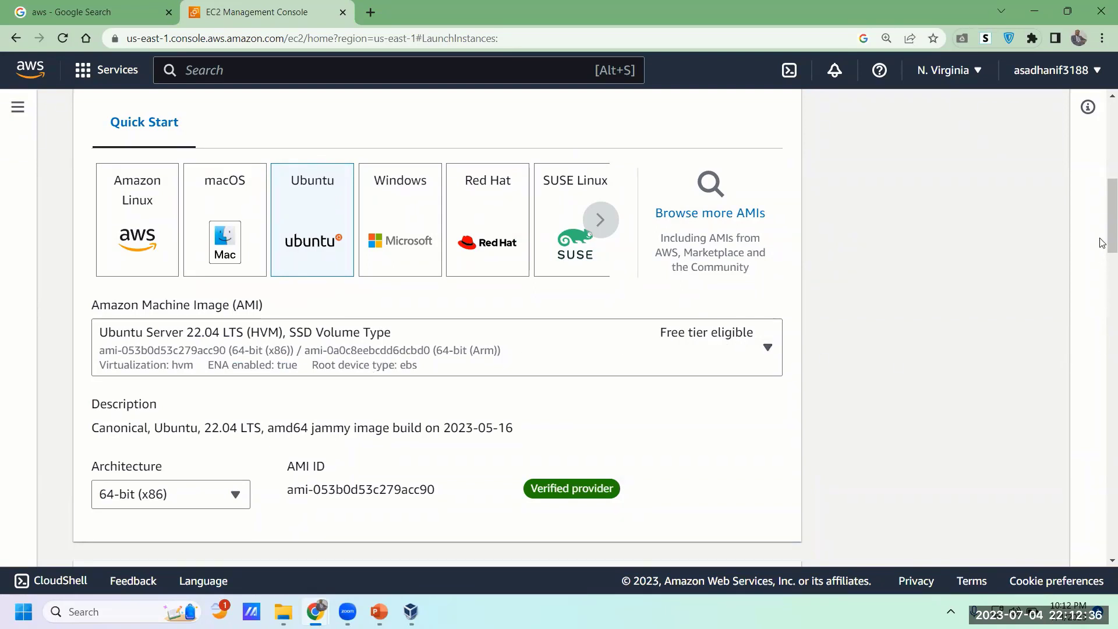
Step: View the architecture options for the Ubuntu image and look back over the instance name and image settings
{"action": "left_click_drag", "start_coordinate": [1103, 229], "coordinate": [1103, 259]}
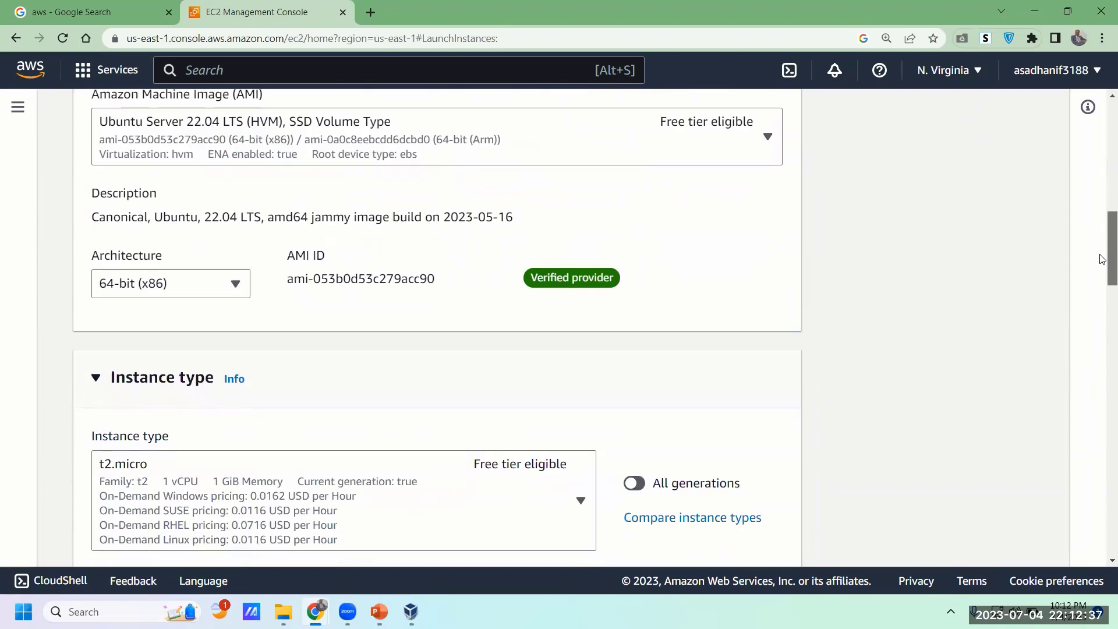
{"action": "left_click", "coordinate": [236, 281]}
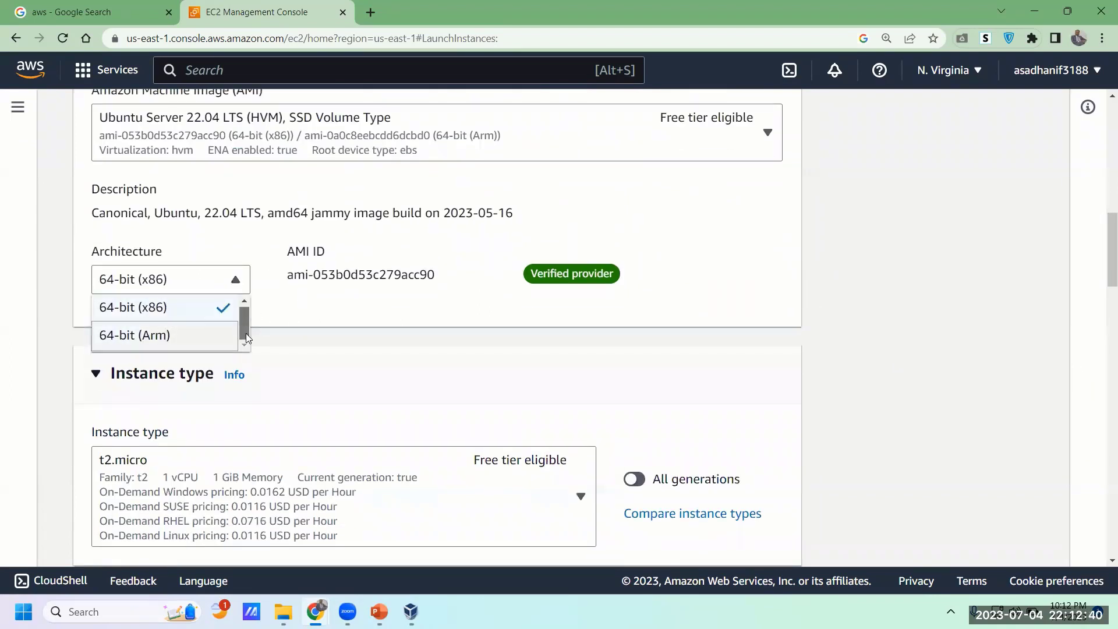
{"action": "left_click", "coordinate": [246, 255]}
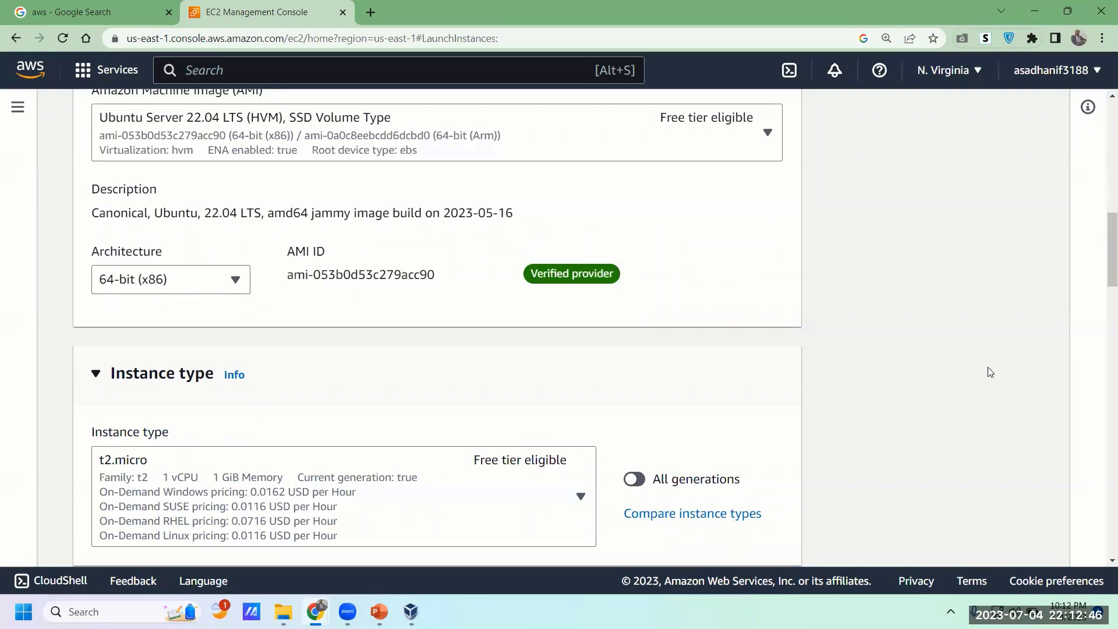
{"action": "left_click_drag", "start_coordinate": [1102, 255], "coordinate": [1103, 167]}
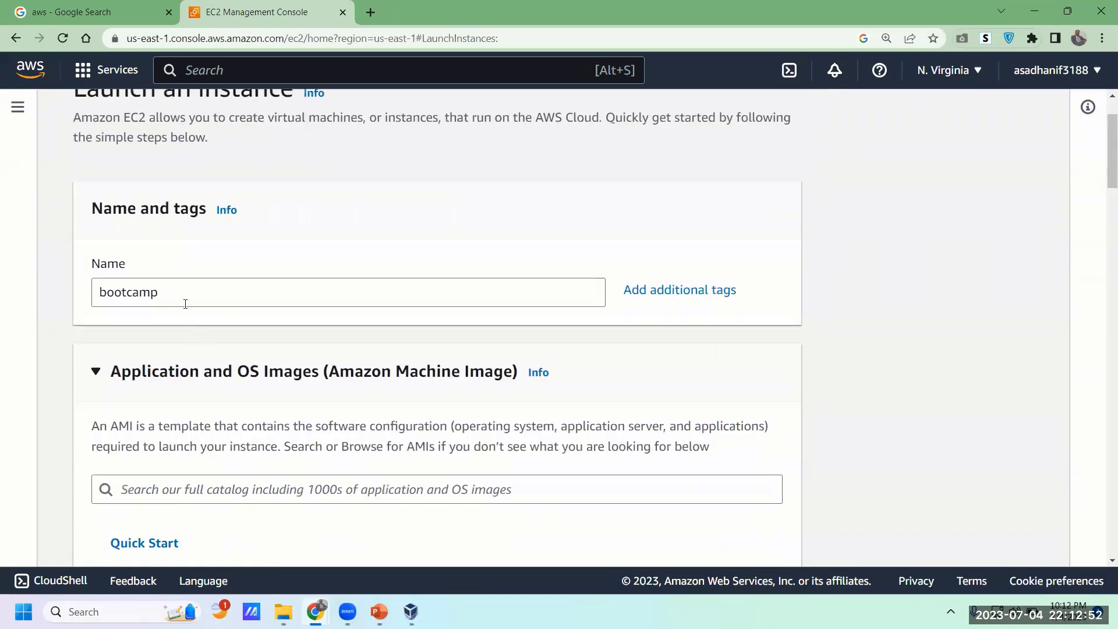
Step: Look over the instance name and Ubuntu image, and browse the available instance types while keeping t2.micro
{"action": "left_click_drag", "start_coordinate": [185, 303], "coordinate": [64, 299]}
{"action": "left_click", "coordinate": [271, 299]}
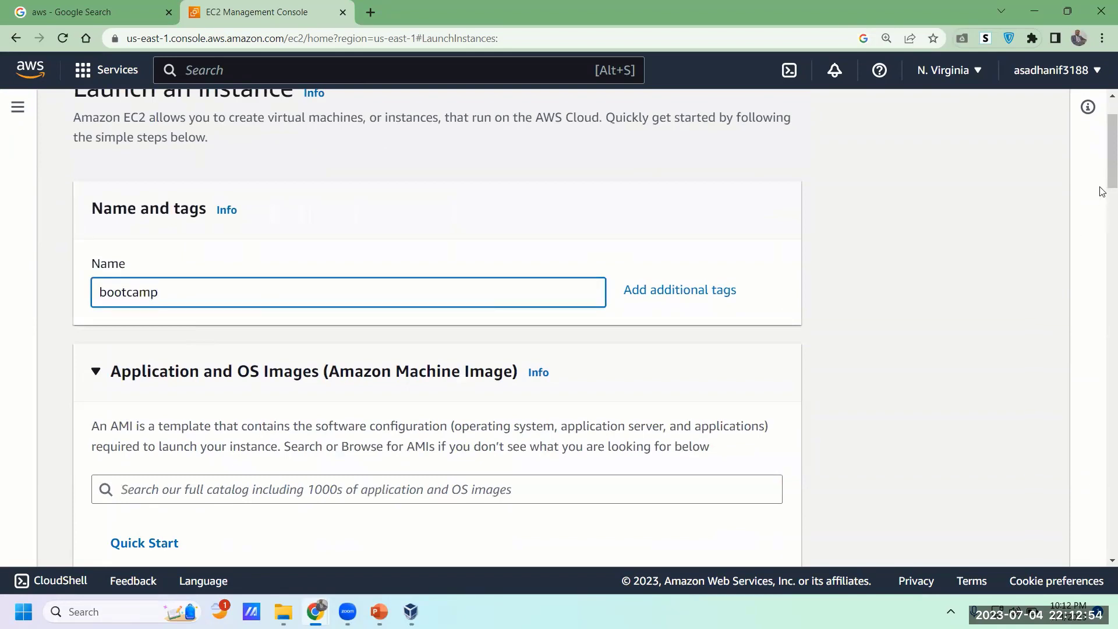
{"action": "left_click_drag", "start_coordinate": [1102, 191], "coordinate": [1103, 263]}
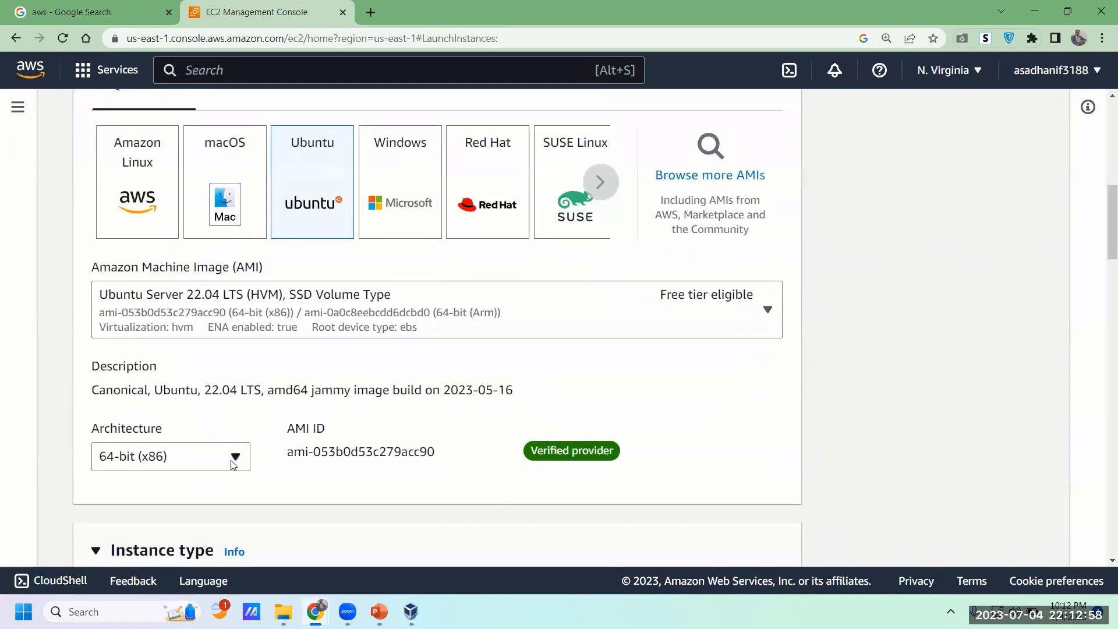
{"action": "left_click_drag", "start_coordinate": [1103, 260], "coordinate": [1102, 322]}
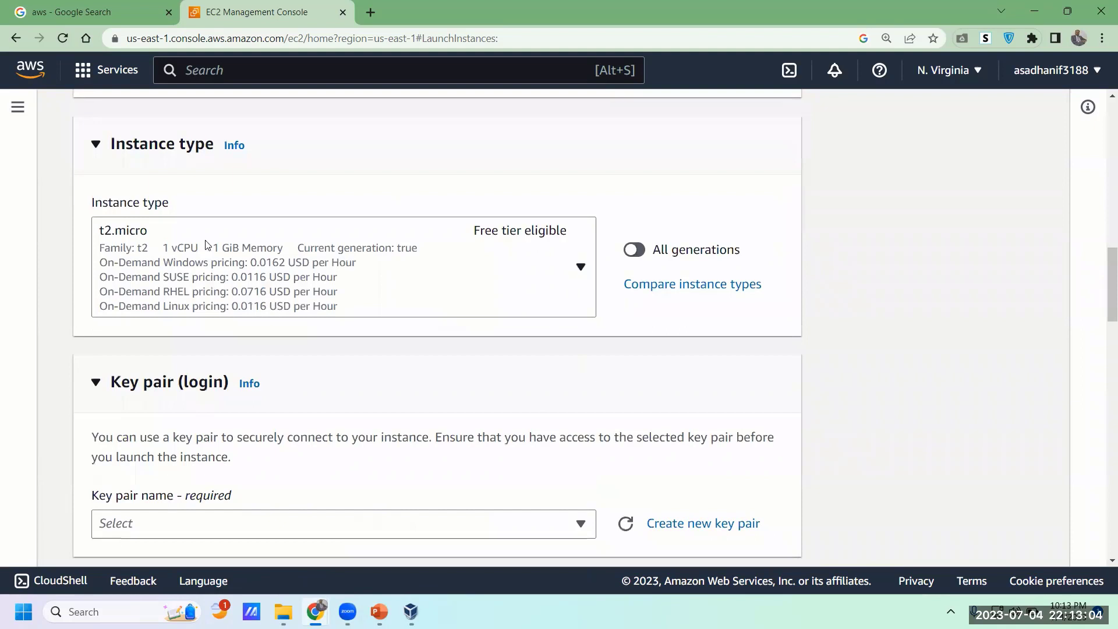
{"action": "left_click", "coordinate": [116, 235]}
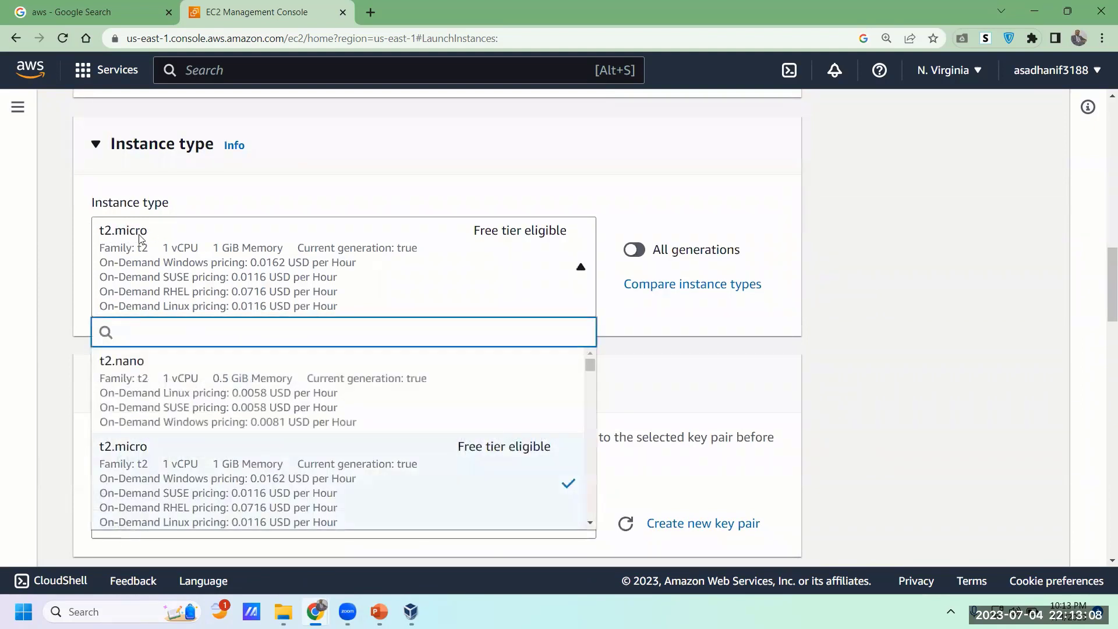
{"action": "left_click", "coordinate": [79, 242]}
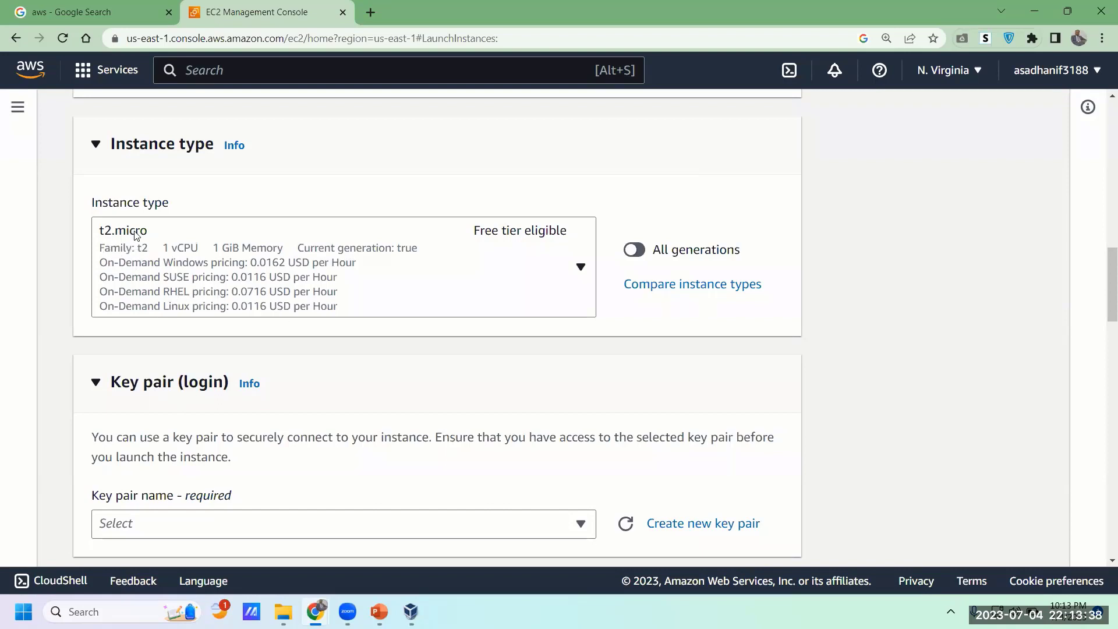
{"action": "left_click", "coordinate": [581, 271]}
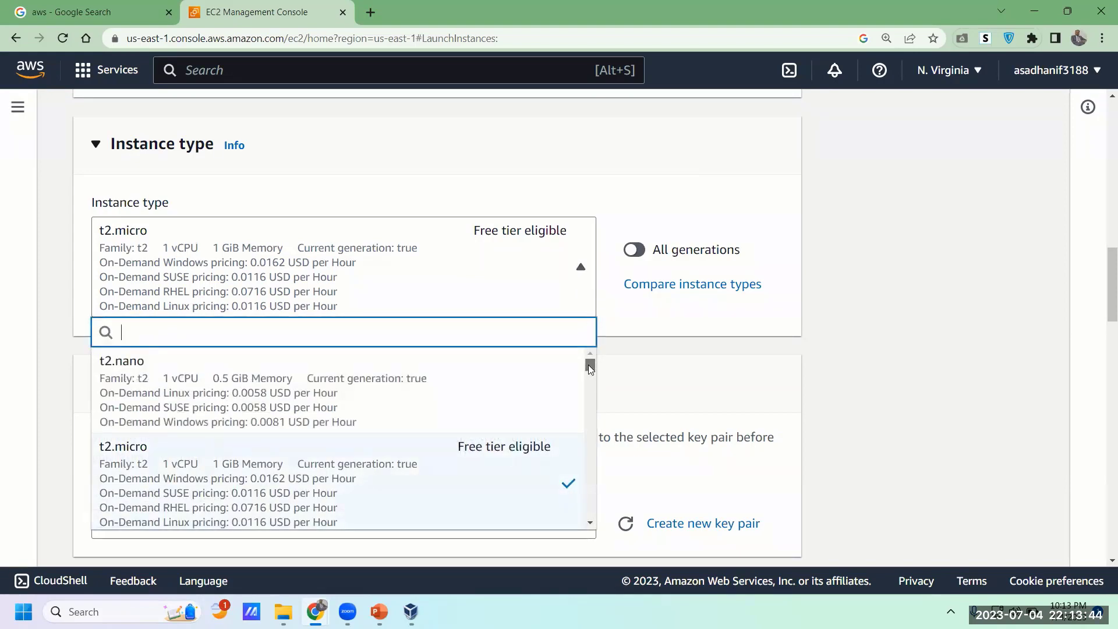
{"action": "mouse_move", "coordinate": [588, 364]}
{"action": "left_mouse_down"}
{"action": "mouse_move", "coordinate": [590, 408]}
{"action": "mouse_move", "coordinate": [590, 381]}
{"action": "left_mouse_up"}
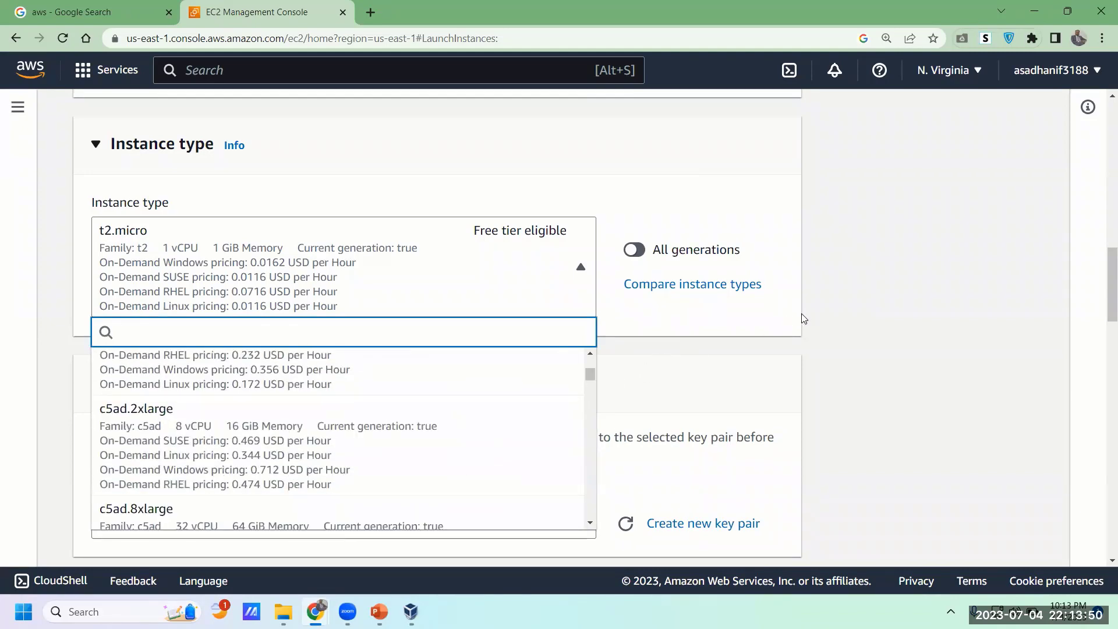
{"action": "left_click", "coordinate": [829, 243]}
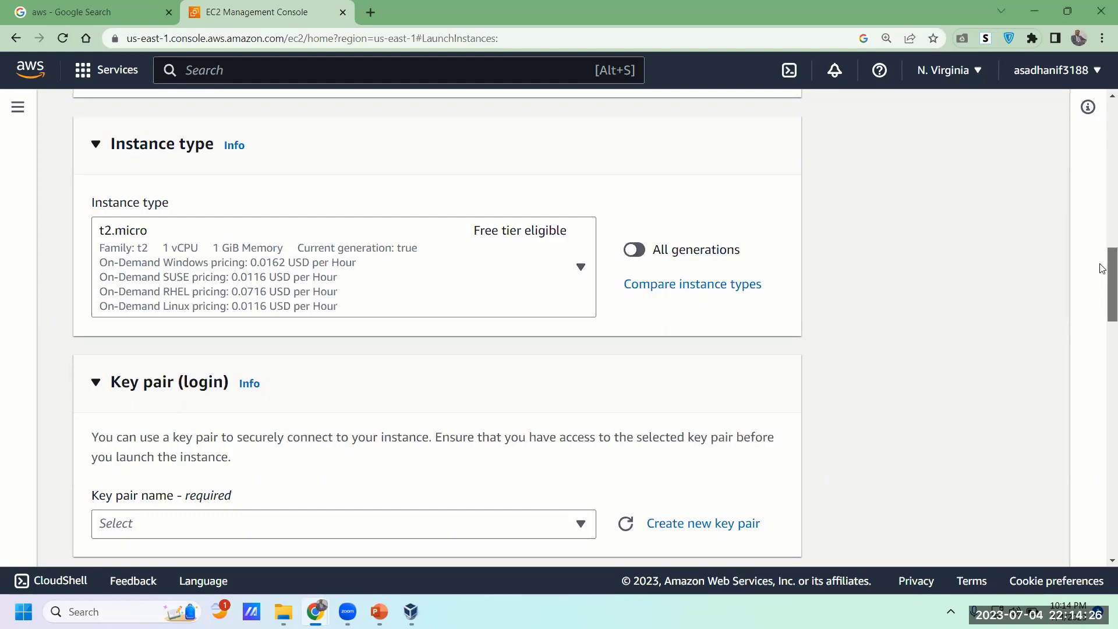
Step: Check the key pair list in the Key pair (login) section for available options
{"action": "left_click_drag", "start_coordinate": [1102, 267], "coordinate": [1102, 300]}
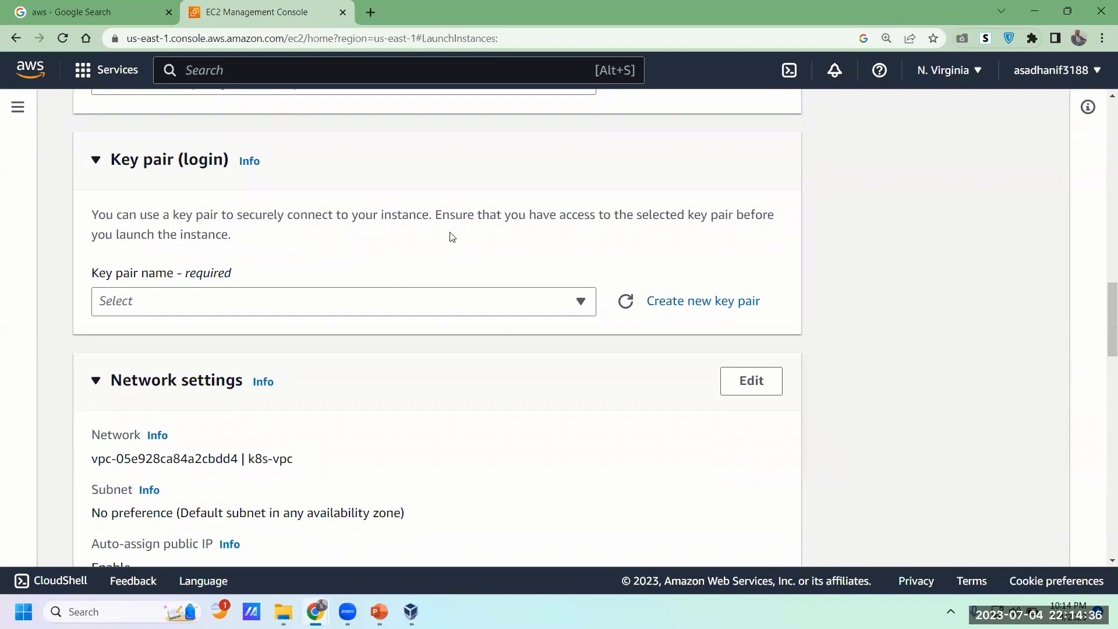
{"action": "left_click", "coordinate": [580, 301]}
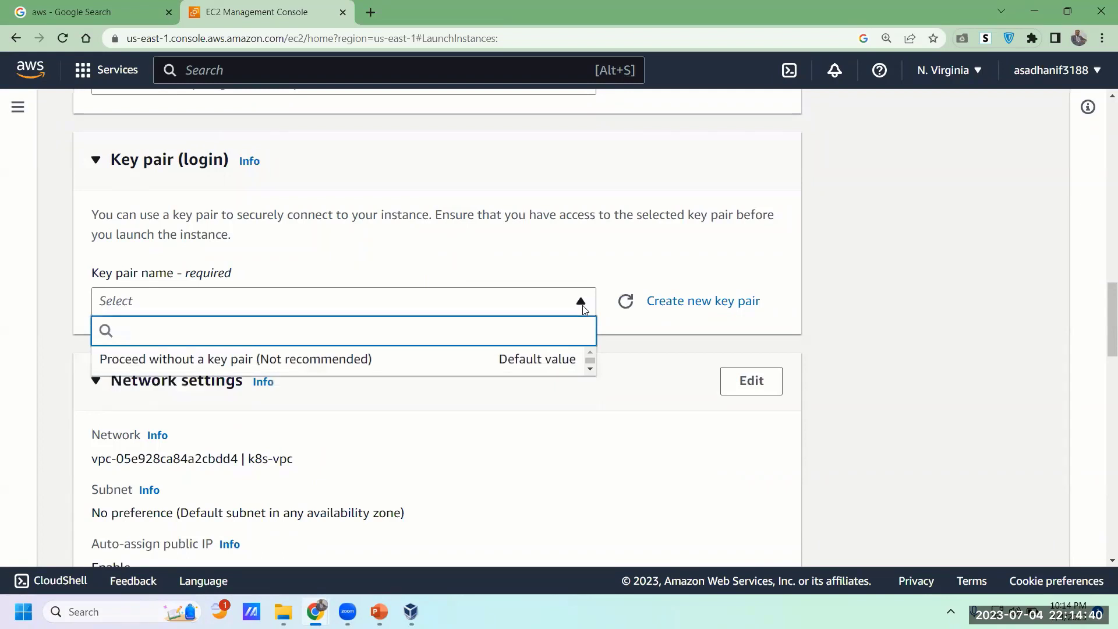
{"action": "left_click", "coordinate": [828, 255]}
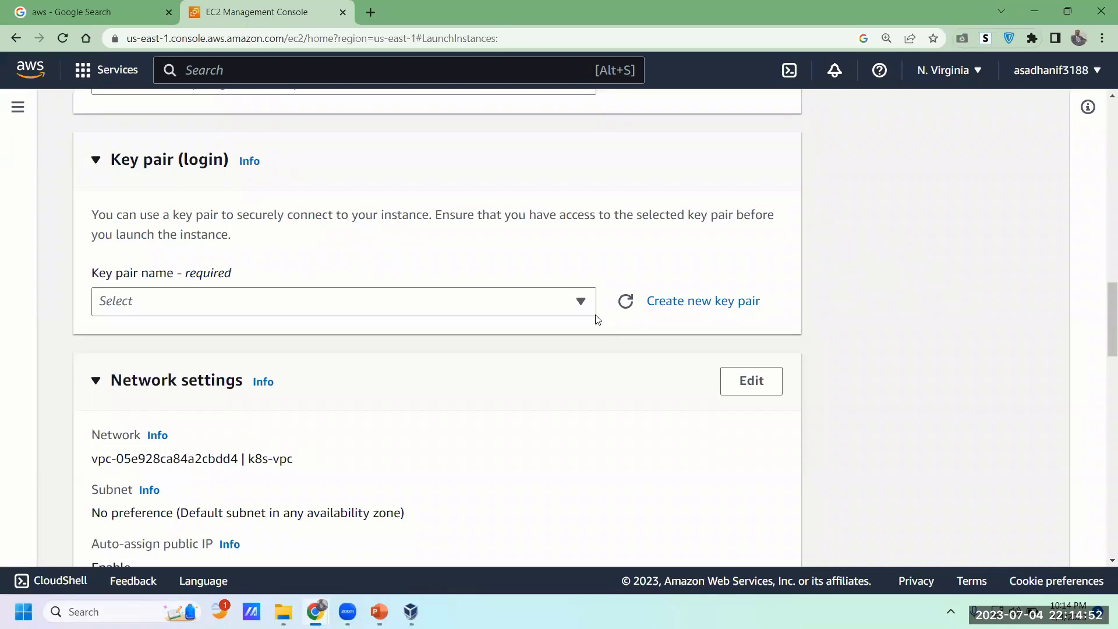
{"action": "left_click", "coordinate": [579, 301]}
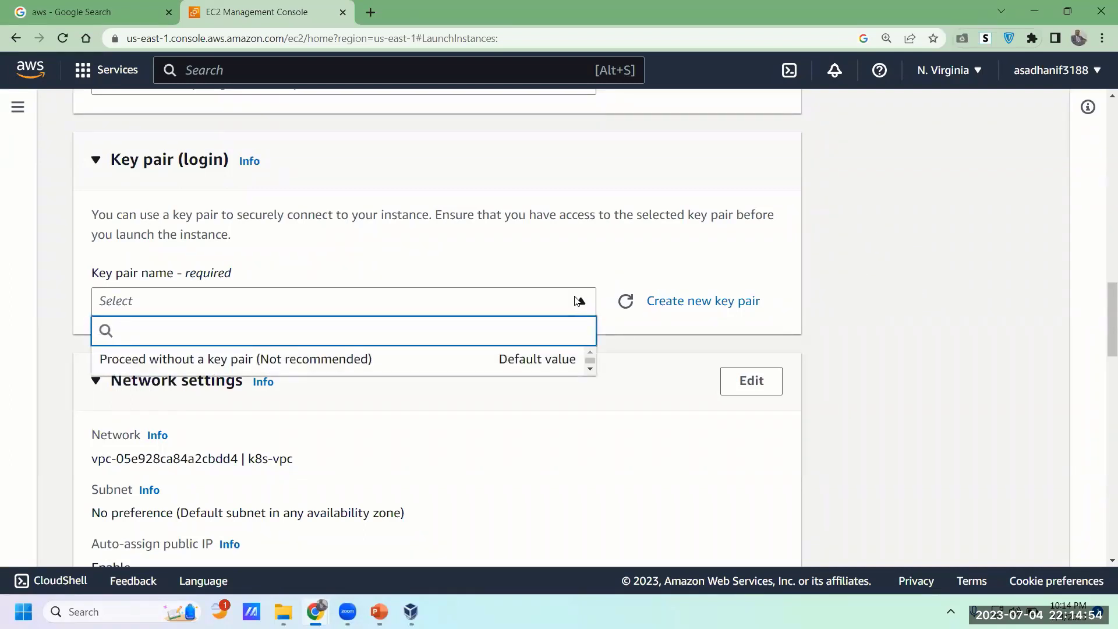
{"action": "left_click", "coordinate": [586, 269]}
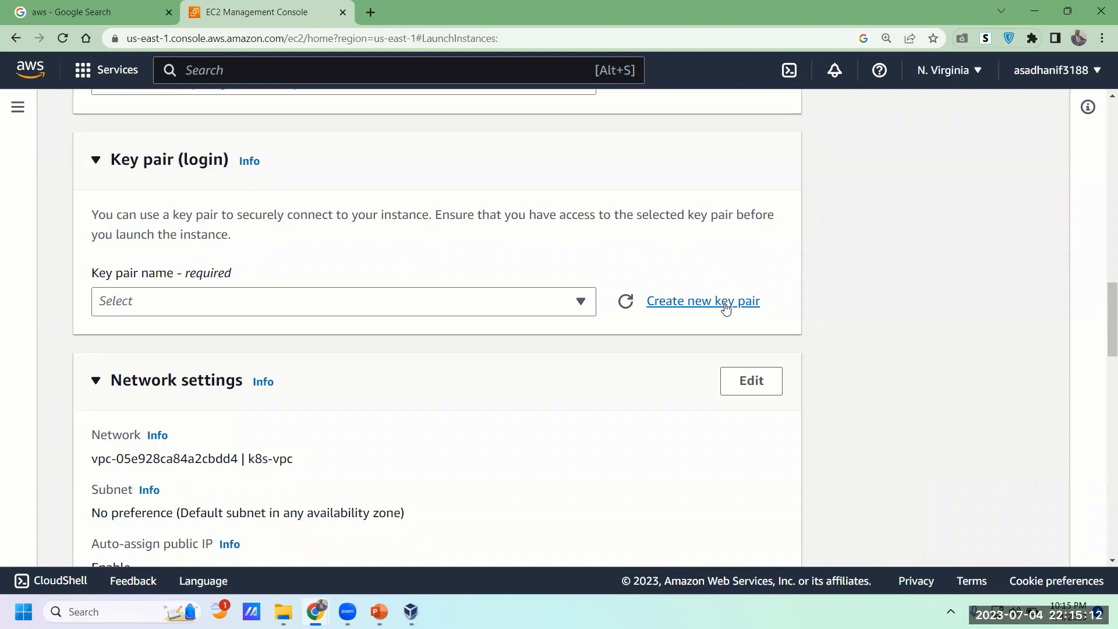
Step: Create a new RSA key pair named "bootcamp key" with the .pem private key file format
{"action": "left_click", "coordinate": [678, 307]}
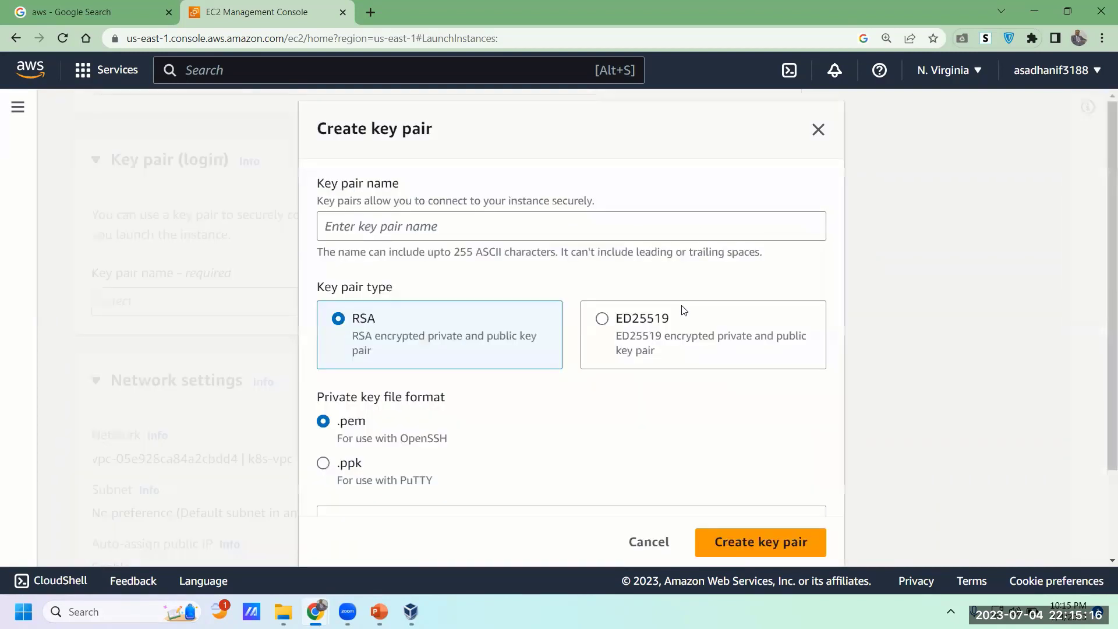
{"action": "left_click", "coordinate": [391, 226]}
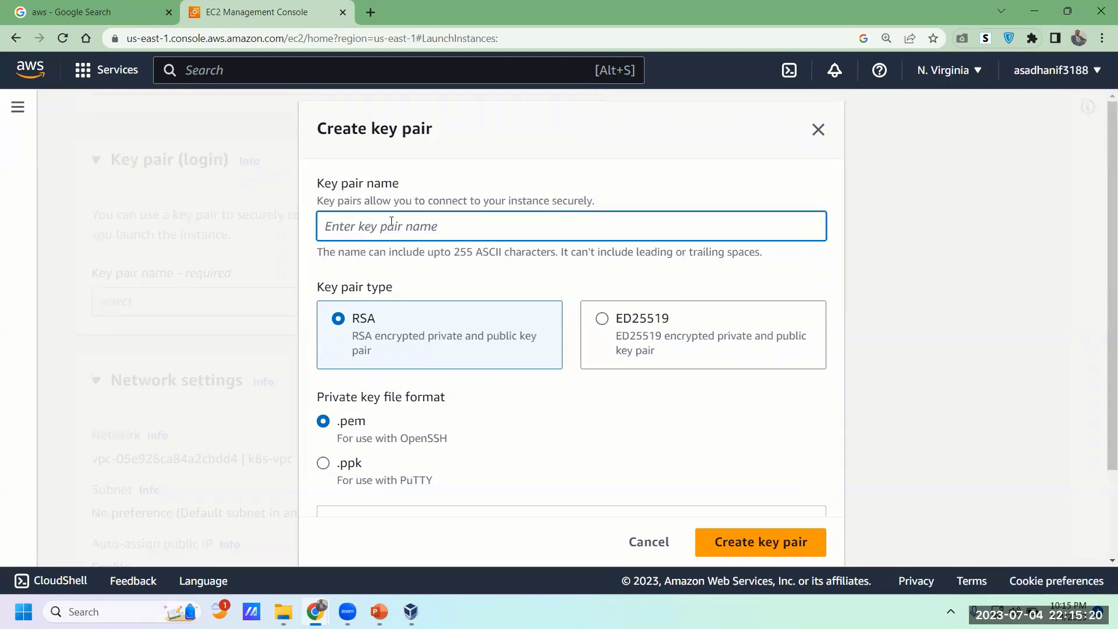
{"action": "type", "text": "bootca,"}
{"action": "key", "text": "BackSpace"}
{"action": "type", "text": "mp "}
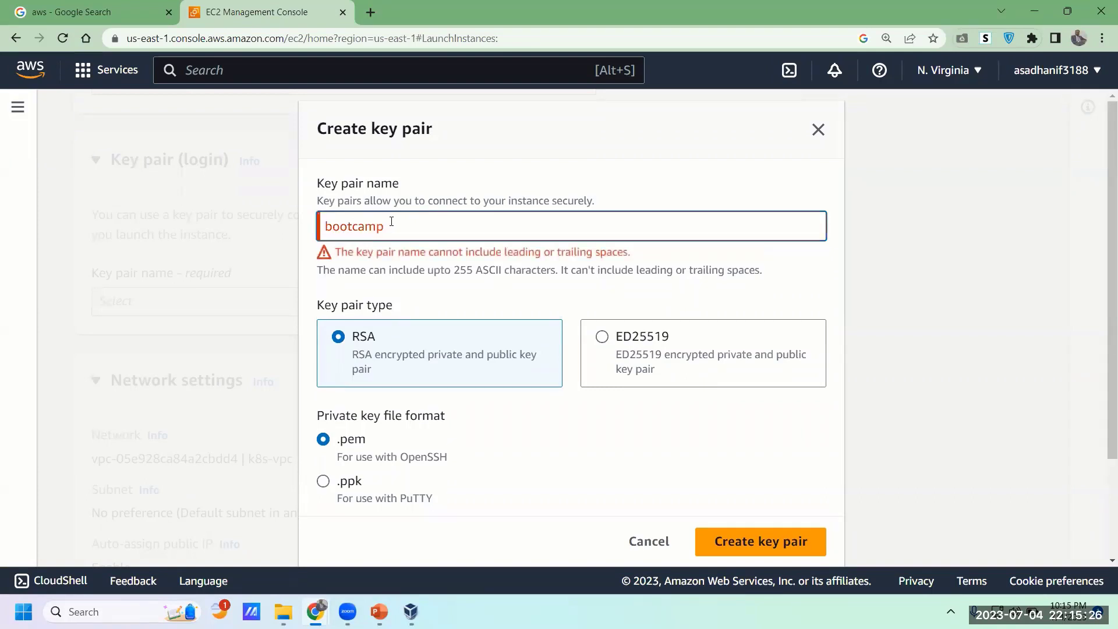
{"action": "type", "text": "key"}
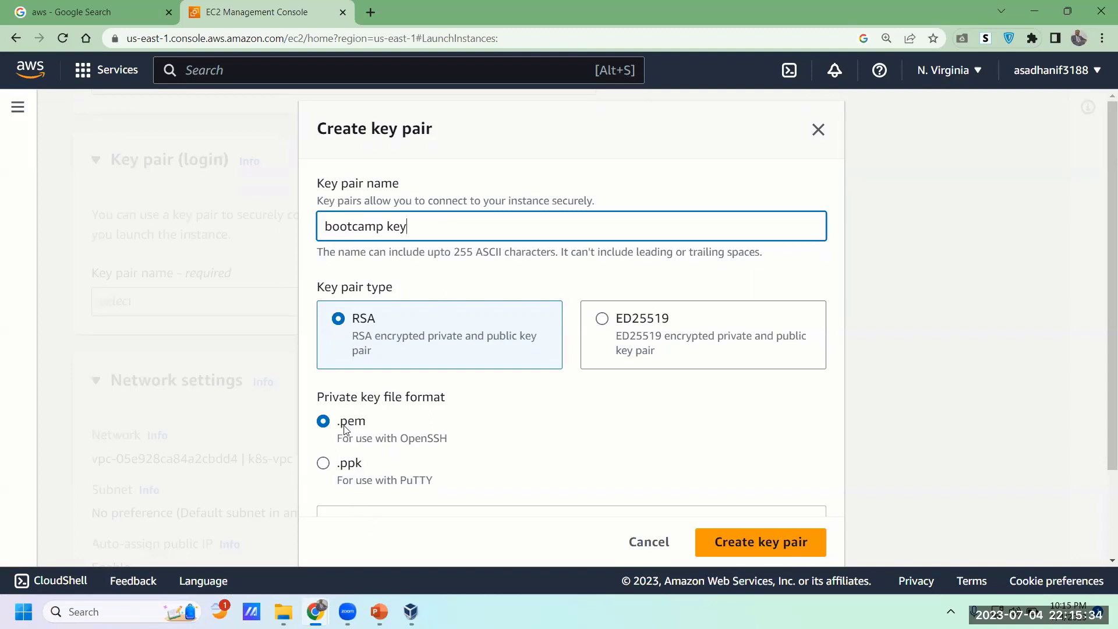
{"action": "left_click_drag", "start_coordinate": [366, 398], "coordinate": [450, 399]}
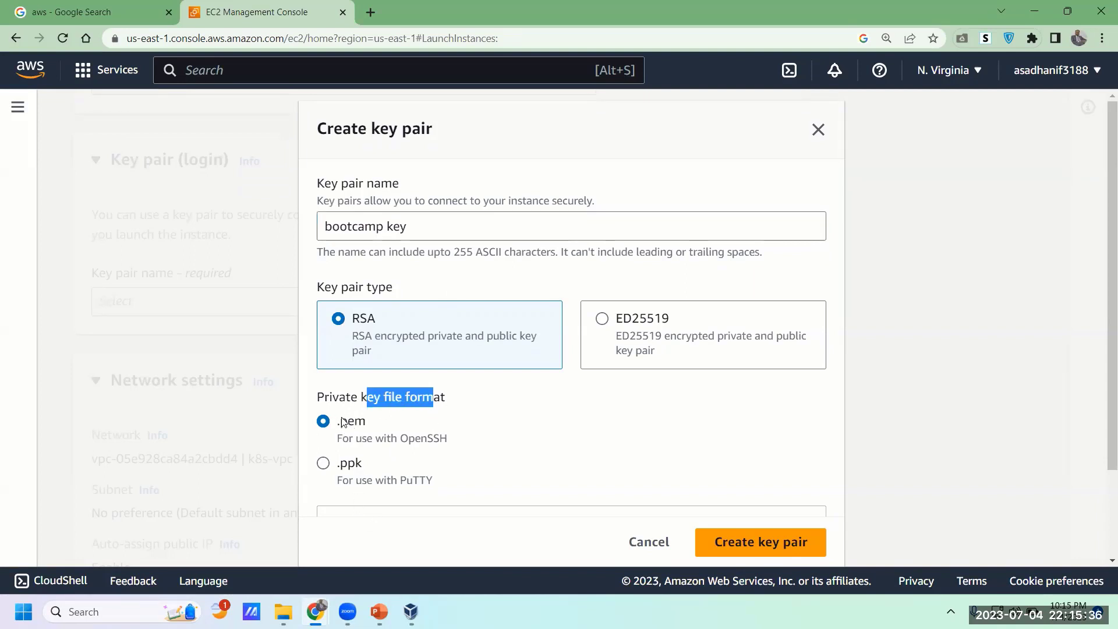
{"action": "left_click", "coordinate": [755, 548]}
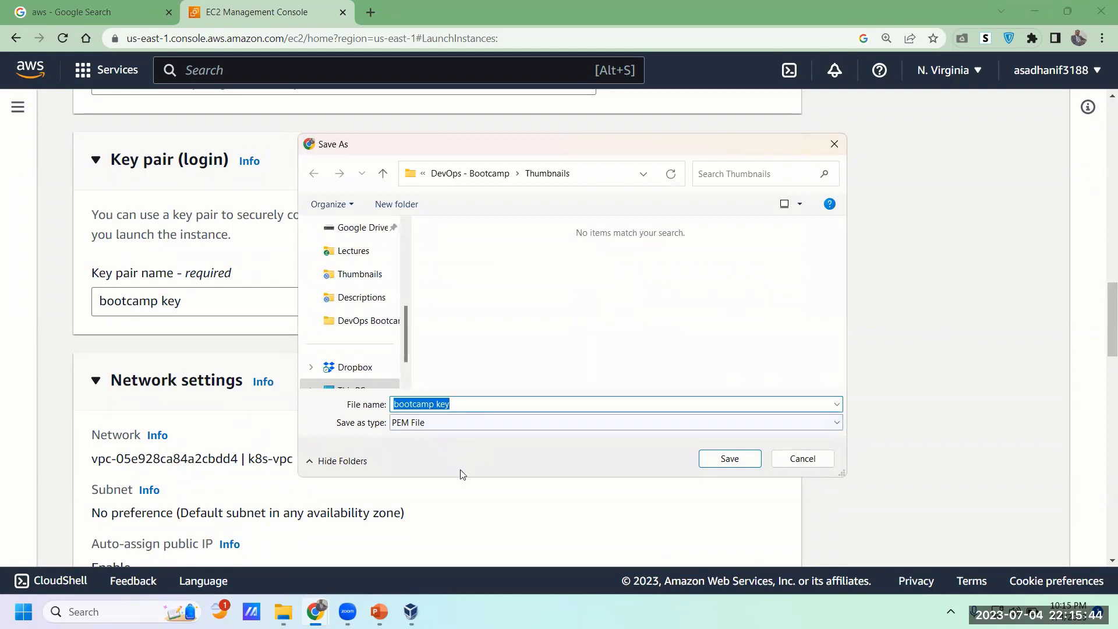
Step: Save the bootcamp key PEM file in the Downloads folder and dismiss the download notice
{"action": "scroll", "coordinate": [406, 251], "scroll_direction": "up", "scroll_amount": 5}
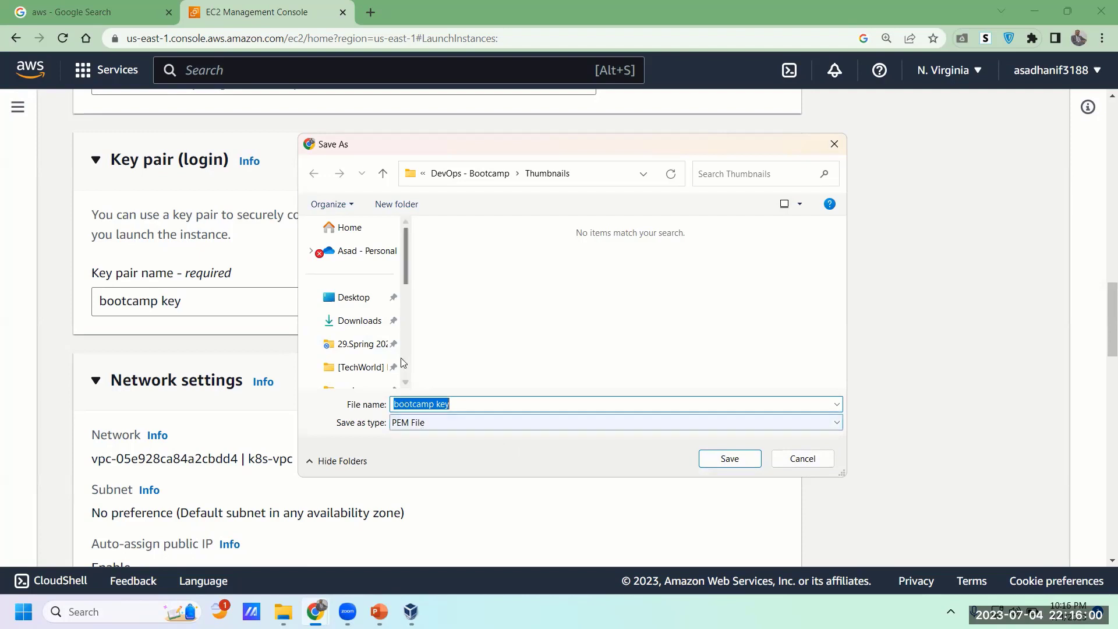
{"action": "left_click", "coordinate": [369, 325]}
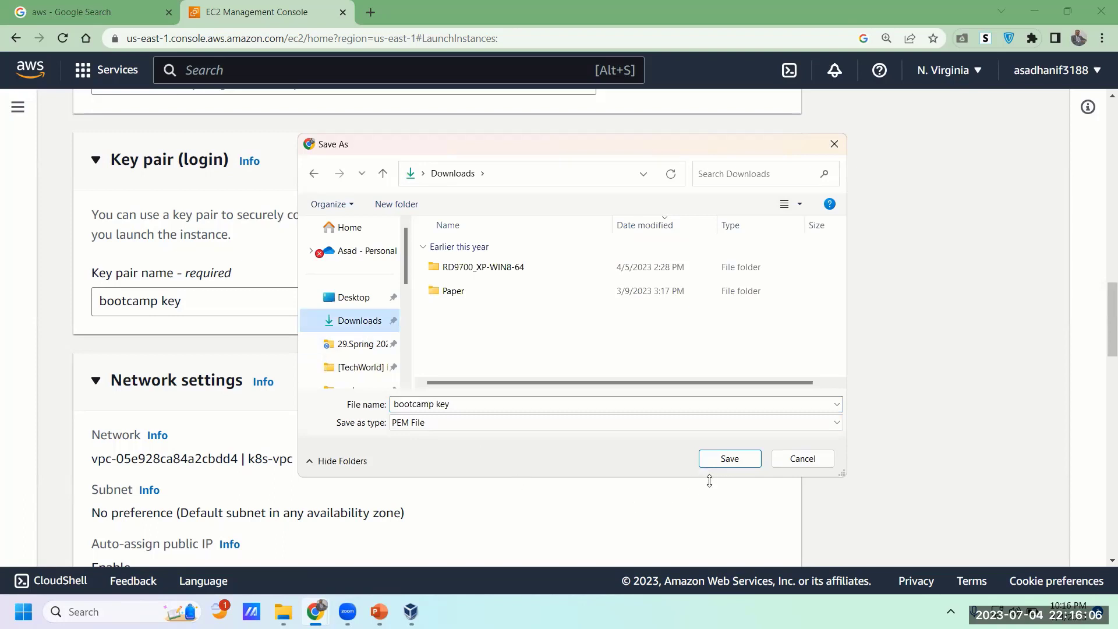
{"action": "left_click", "coordinate": [731, 460]}
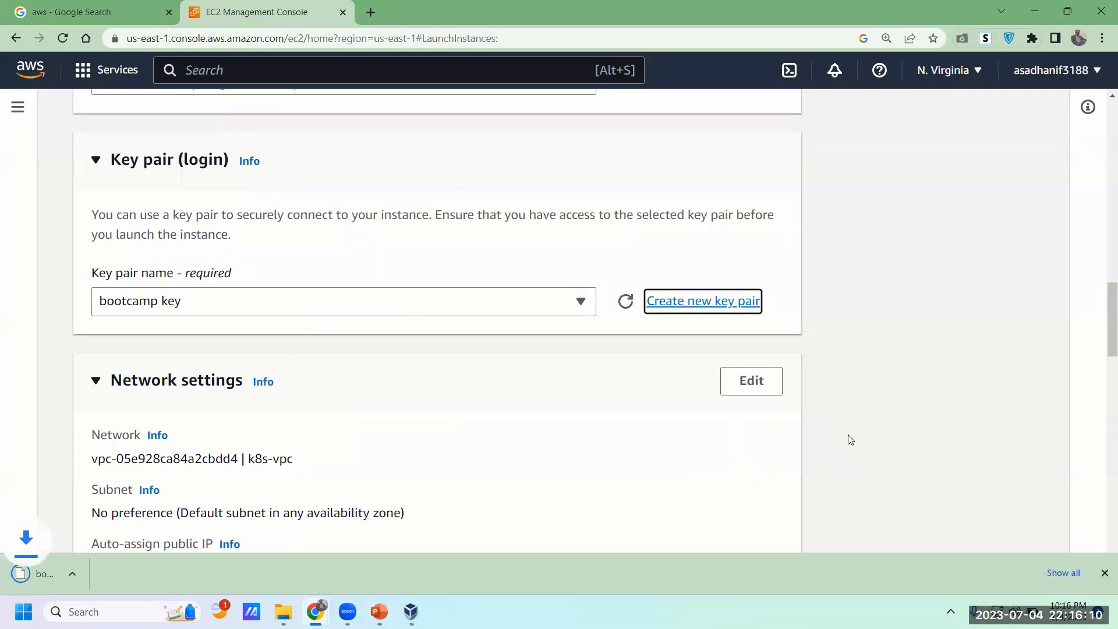
{"action": "left_click", "coordinate": [1103, 574]}
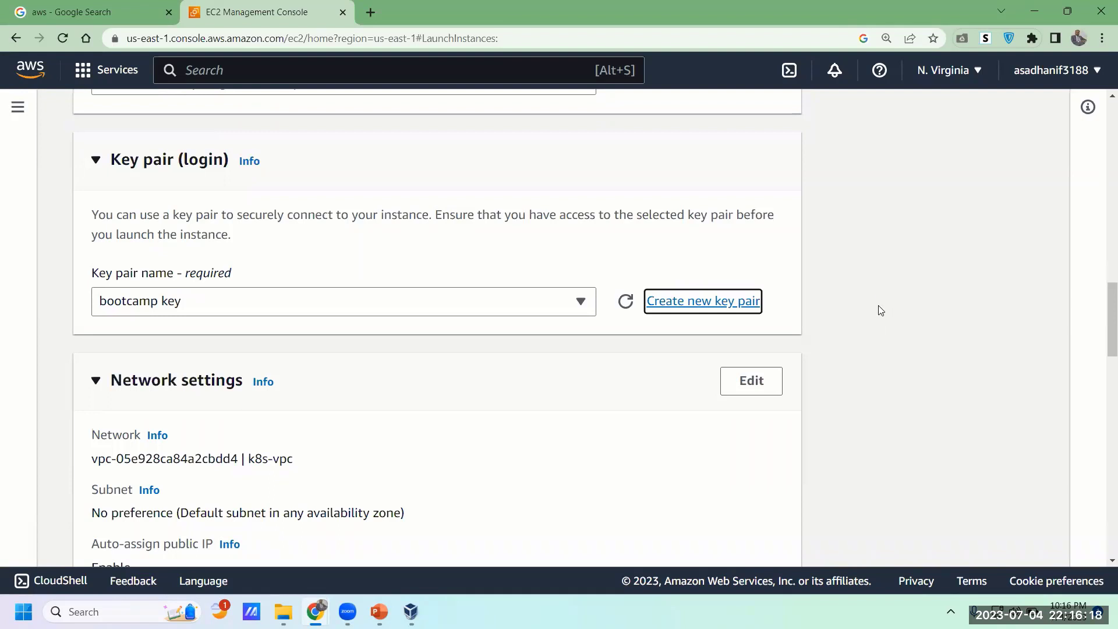
Step: Check the key pair selected for the instance and look over its network and firewall settings
{"action": "left_click", "coordinate": [855, 315]}
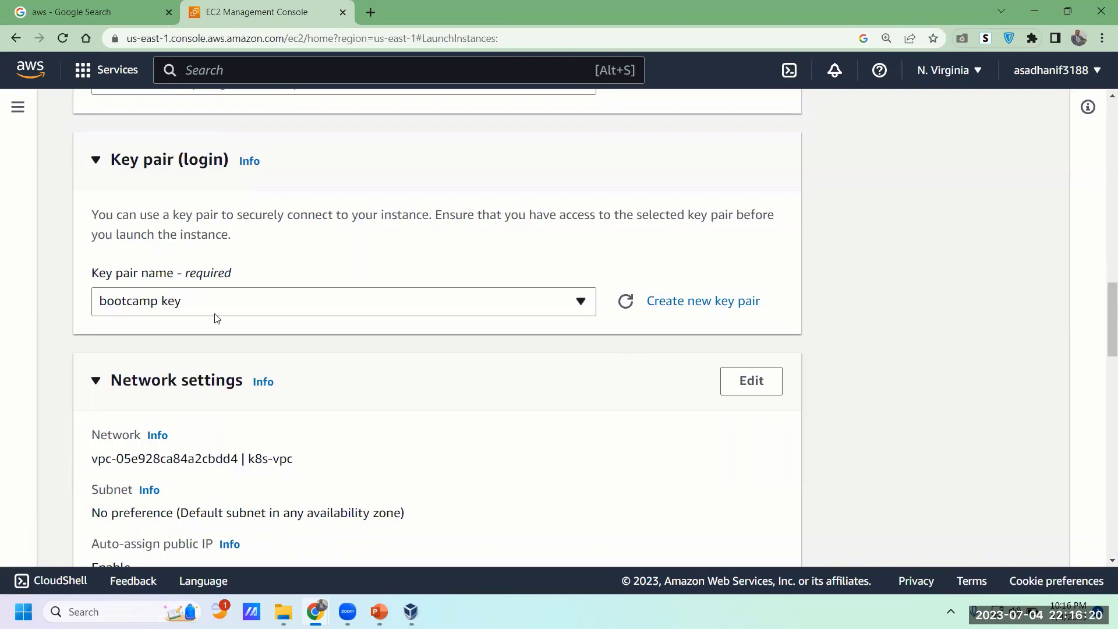
{"action": "left_click", "coordinate": [581, 302]}
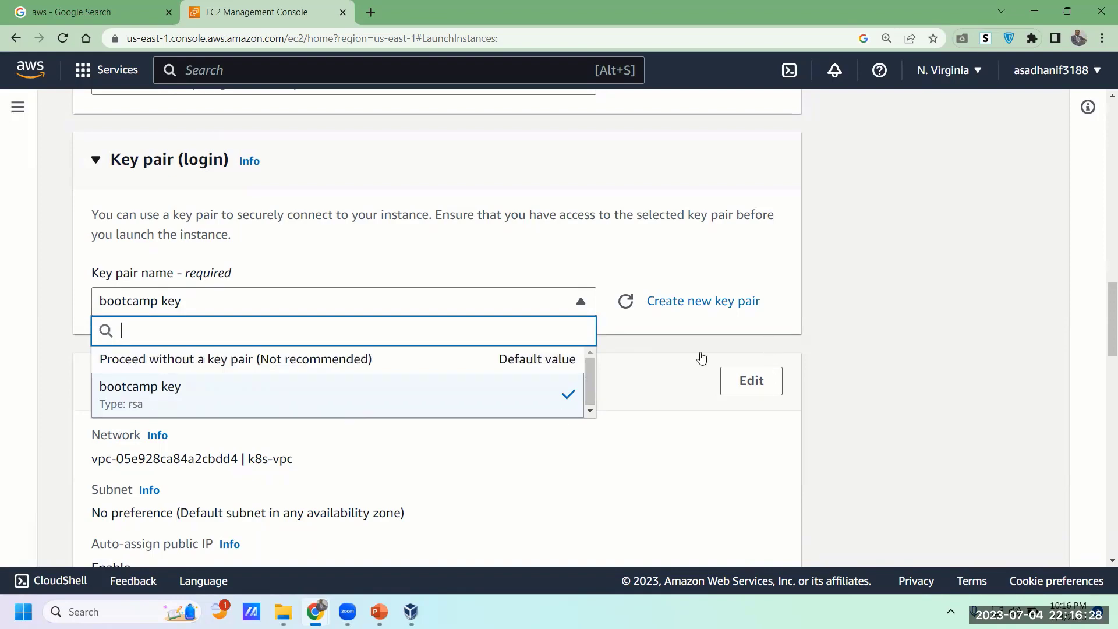
{"action": "left_click", "coordinate": [933, 337]}
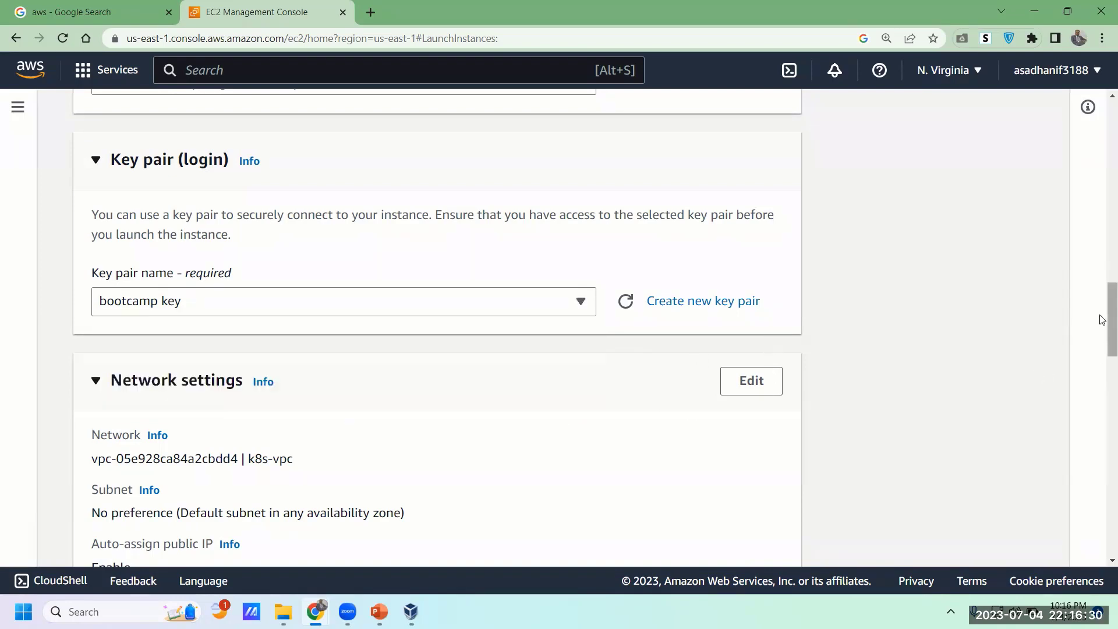
{"action": "left_click_drag", "start_coordinate": [1103, 320], "coordinate": [1102, 353]}
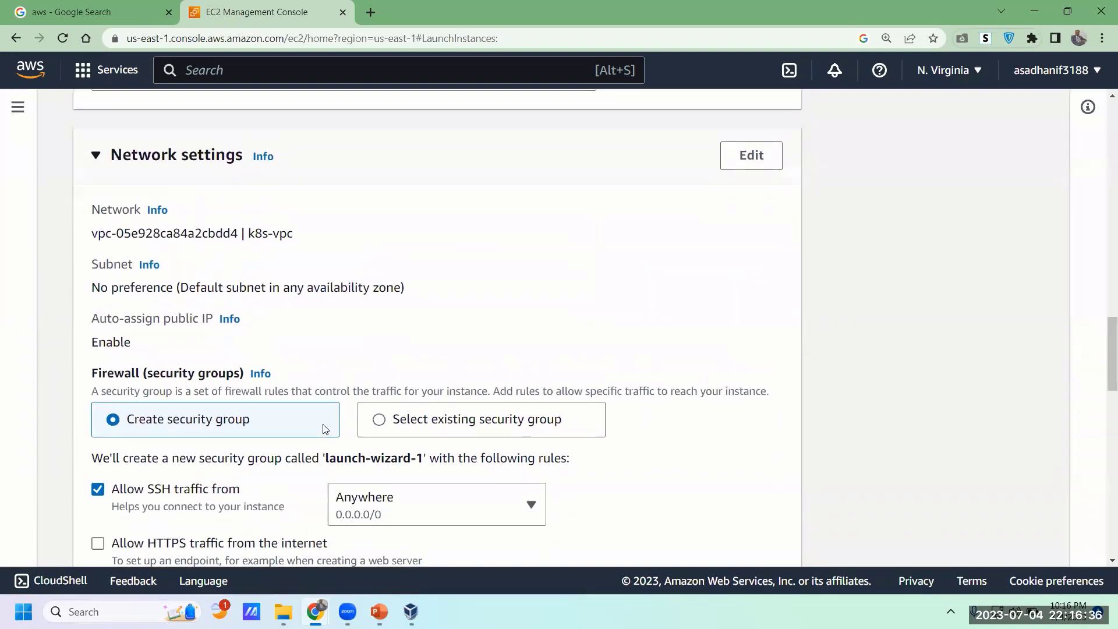
Step: Try a root volume size of 20 GiB in the storage configuration and set it back to 8 GiB
{"action": "left_click_drag", "start_coordinate": [1103, 341], "coordinate": [1103, 440]}
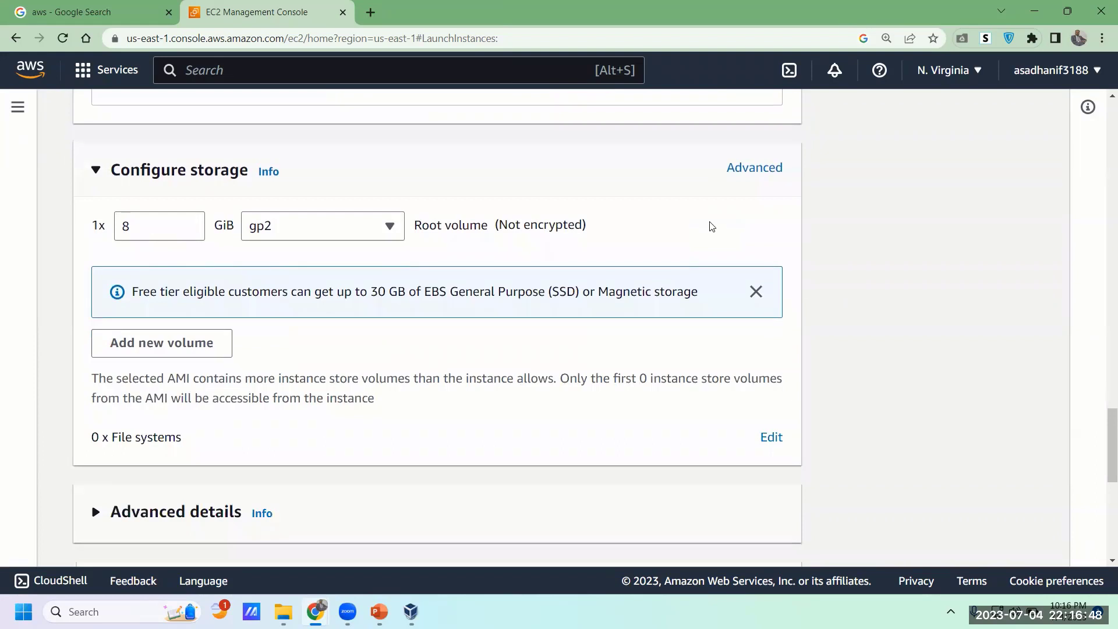
{"action": "double_click", "coordinate": [154, 228]}
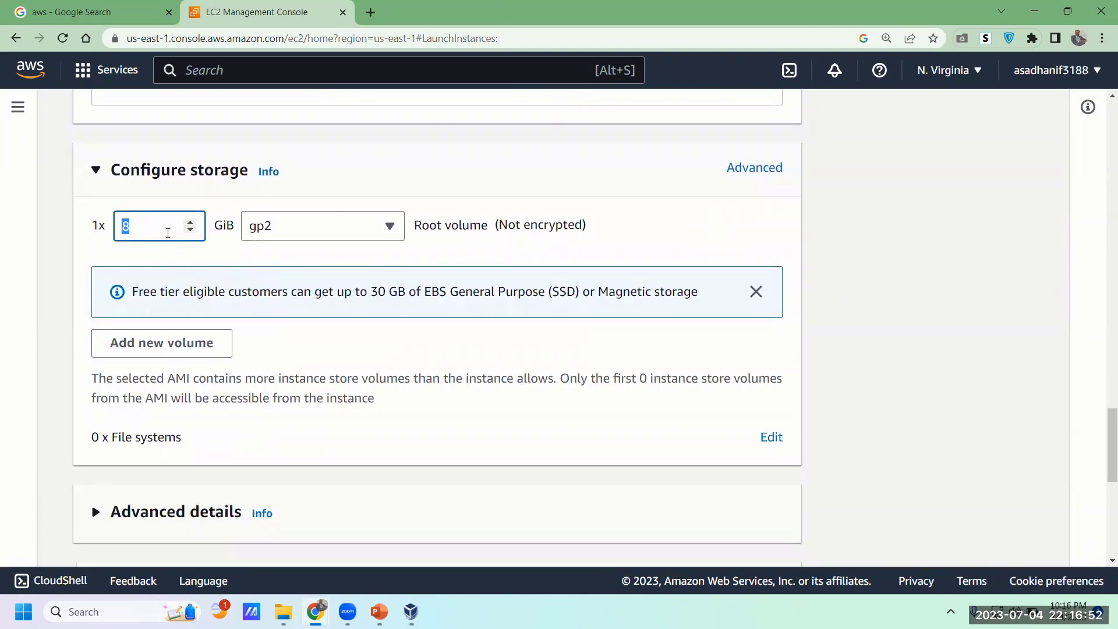
{"action": "left_click", "coordinate": [190, 223]}
{"action": "left_click", "coordinate": [190, 223]}
{"action": "left_click", "coordinate": [190, 223]}
{"action": "left_click", "coordinate": [190, 223]}
{"action": "left_click", "coordinate": [190, 223]}
{"action": "left_click", "coordinate": [190, 223]}
{"action": "left_click", "coordinate": [189, 223]}
{"action": "left_click", "coordinate": [190, 223]}
{"action": "left_click_drag", "start_coordinate": [157, 234], "coordinate": [67, 230]}
{"action": "type", "text": "20"}
{"action": "left_click_drag", "start_coordinate": [144, 230], "coordinate": [120, 229]}
{"action": "type", "text": "8"}
Step: Examine the free tier storage allowance note and compare it with the root volume size
{"action": "double_click", "coordinate": [151, 299]}
{"action": "left_click", "coordinate": [140, 299]}
{"action": "left_click_drag", "start_coordinate": [133, 293], "coordinate": [449, 291]}
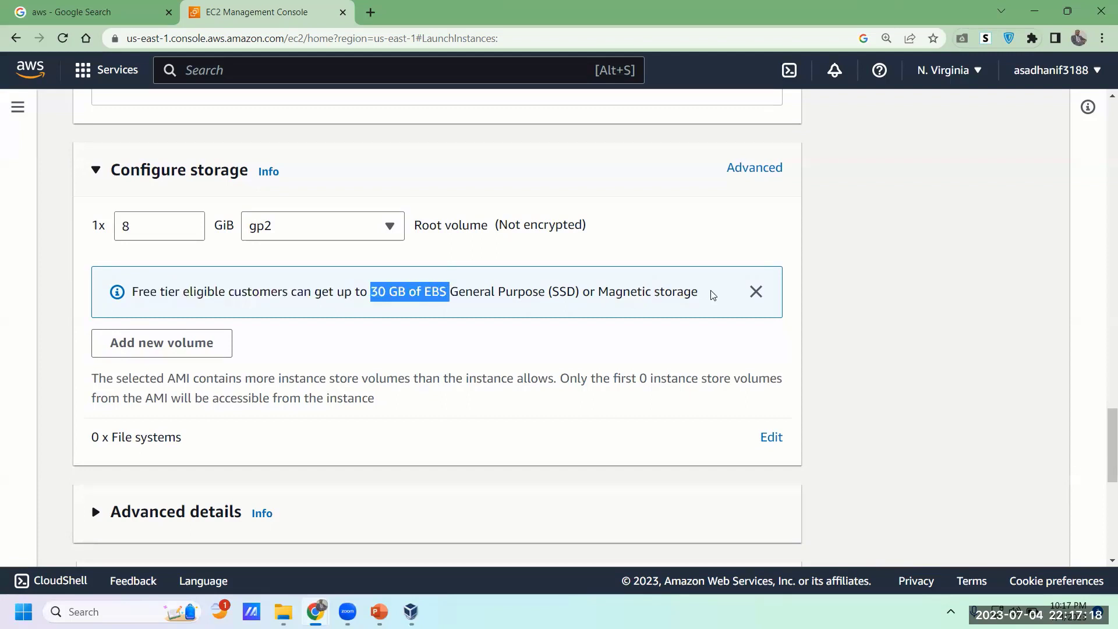
{"action": "left_click_drag", "start_coordinate": [712, 296], "coordinate": [148, 290]}
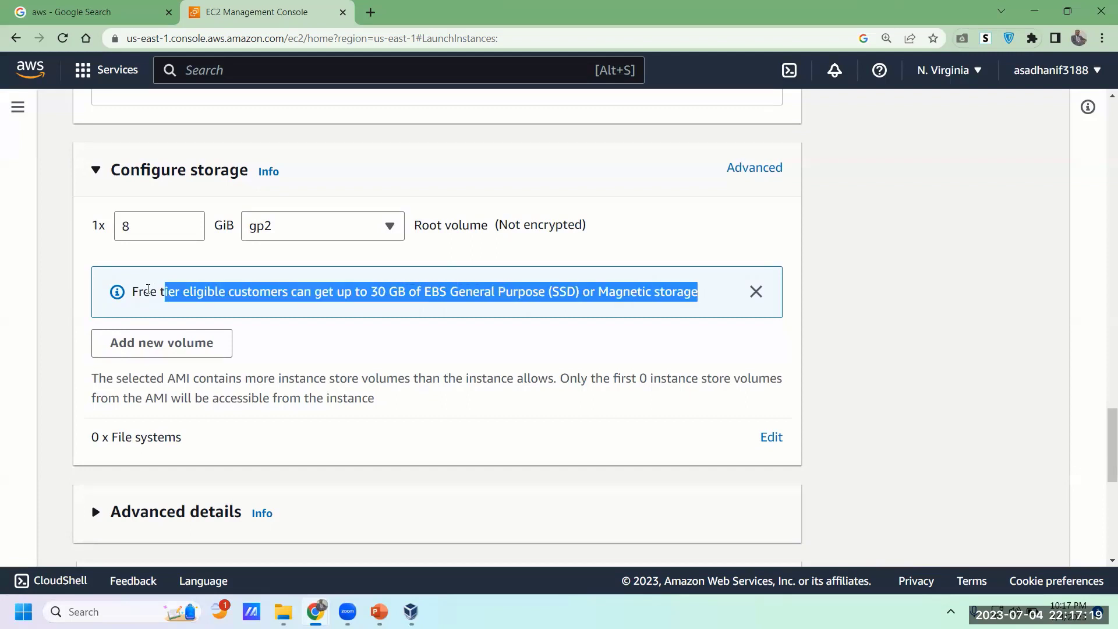
{"action": "left_click", "coordinate": [242, 312]}
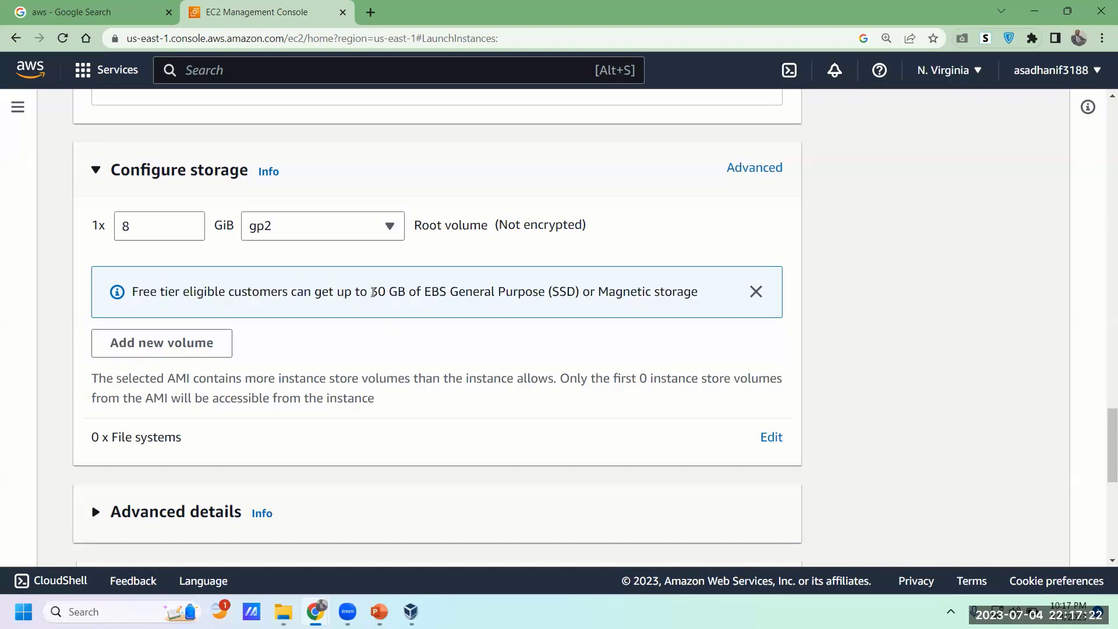
{"action": "left_click_drag", "start_coordinate": [373, 293], "coordinate": [409, 292]}
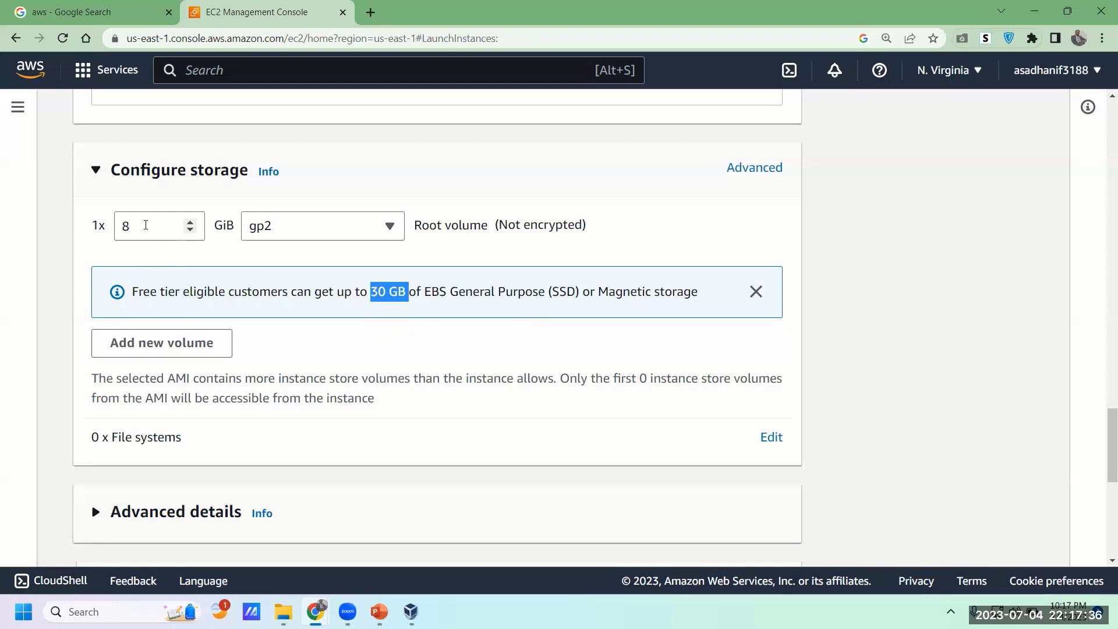
{"action": "left_click_drag", "start_coordinate": [146, 225], "coordinate": [109, 231]}
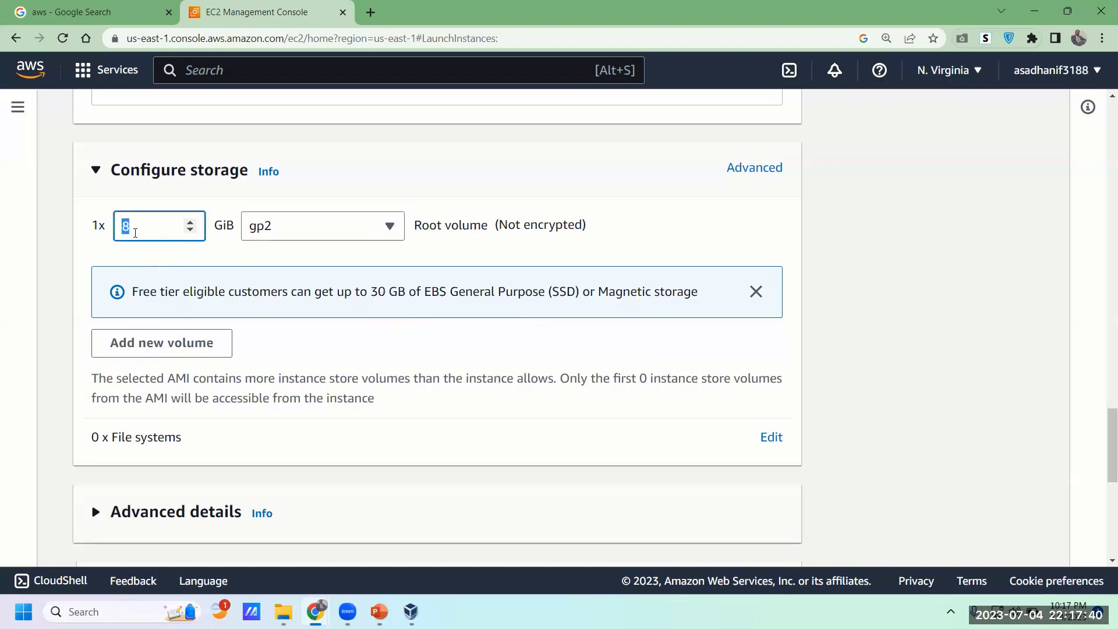
{"action": "left_click", "coordinate": [158, 232]}
{"action": "double_click", "coordinate": [126, 227]}
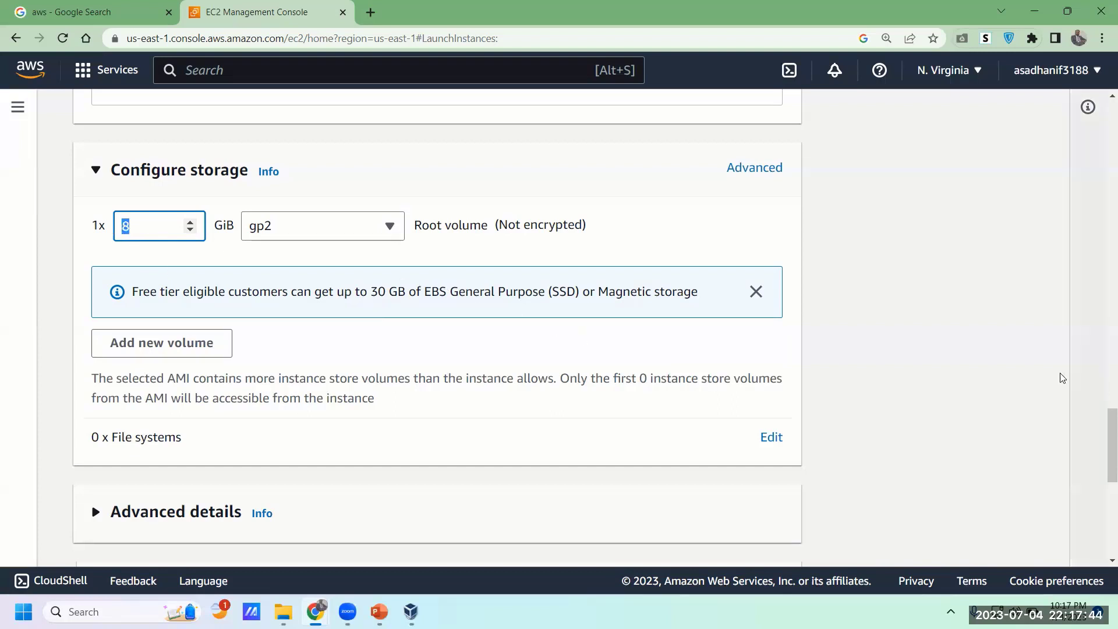
Step: Review the instance's name, operating system image, architecture and instance type in the launch form
{"action": "left_click", "coordinate": [162, 243]}
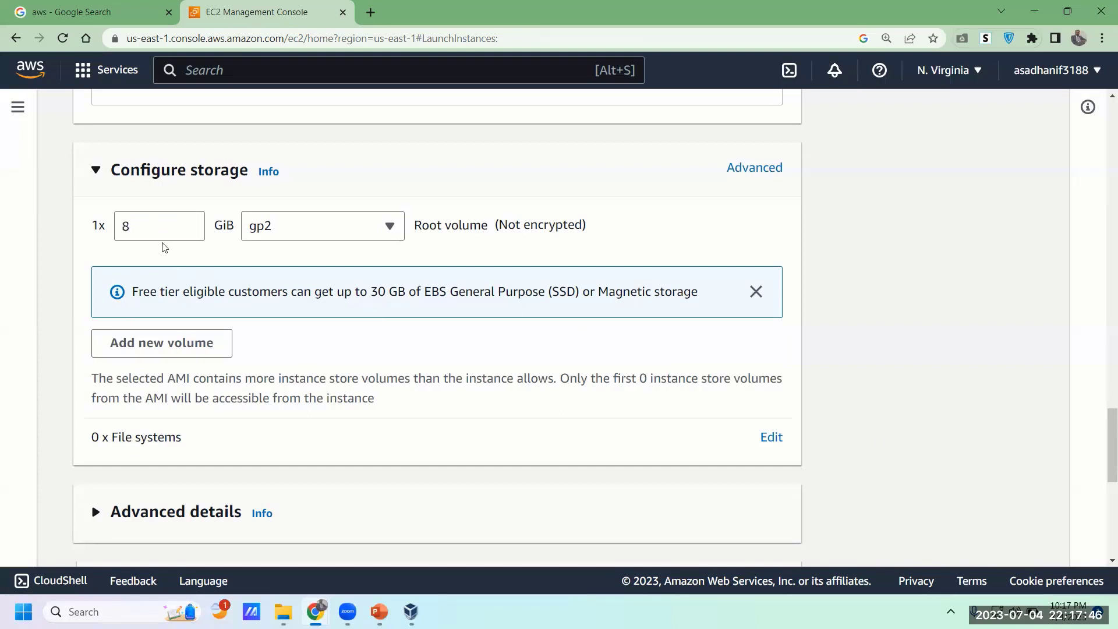
{"action": "left_click_drag", "start_coordinate": [1103, 446], "coordinate": [1102, 131]}
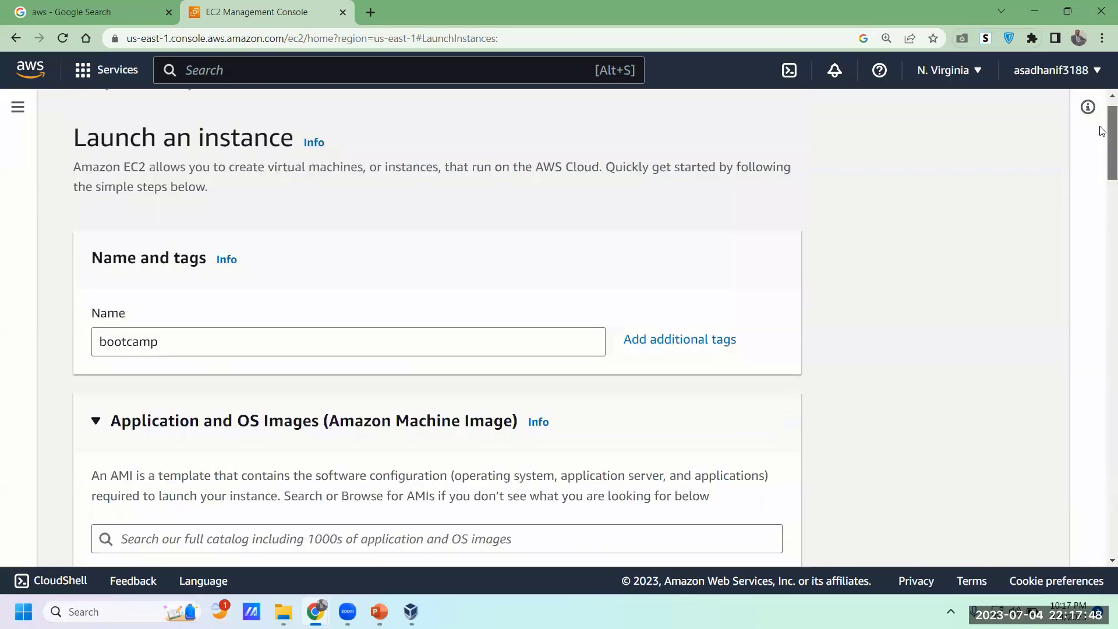
{"action": "scroll", "coordinate": [1104, 157], "scroll_direction": "down", "scroll_amount": 2}
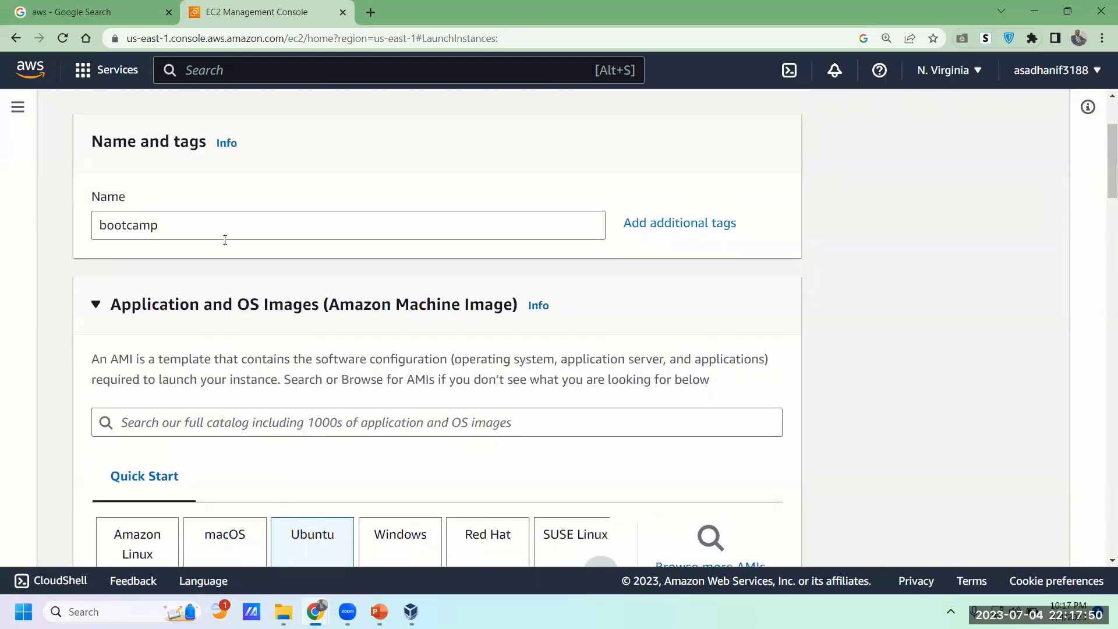
{"action": "left_click", "coordinate": [223, 235]}
{"action": "double_click", "coordinate": [224, 235]}
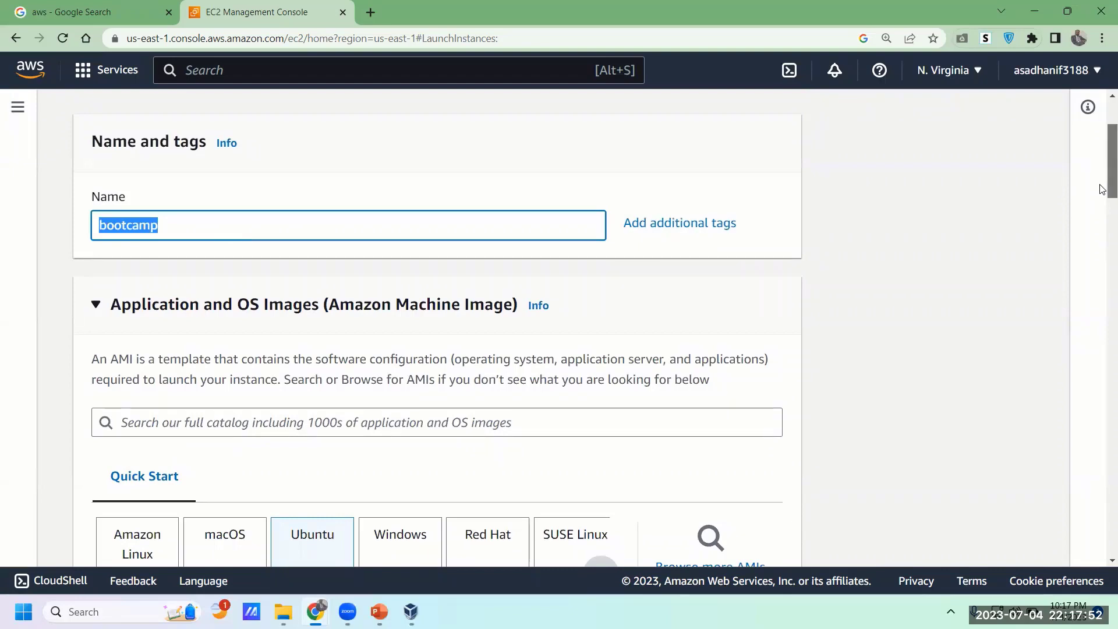
{"action": "left_click_drag", "start_coordinate": [1102, 182], "coordinate": [1102, 217]}
{"action": "scroll", "coordinate": [891, 268], "scroll_direction": "down", "scroll_amount": 2}
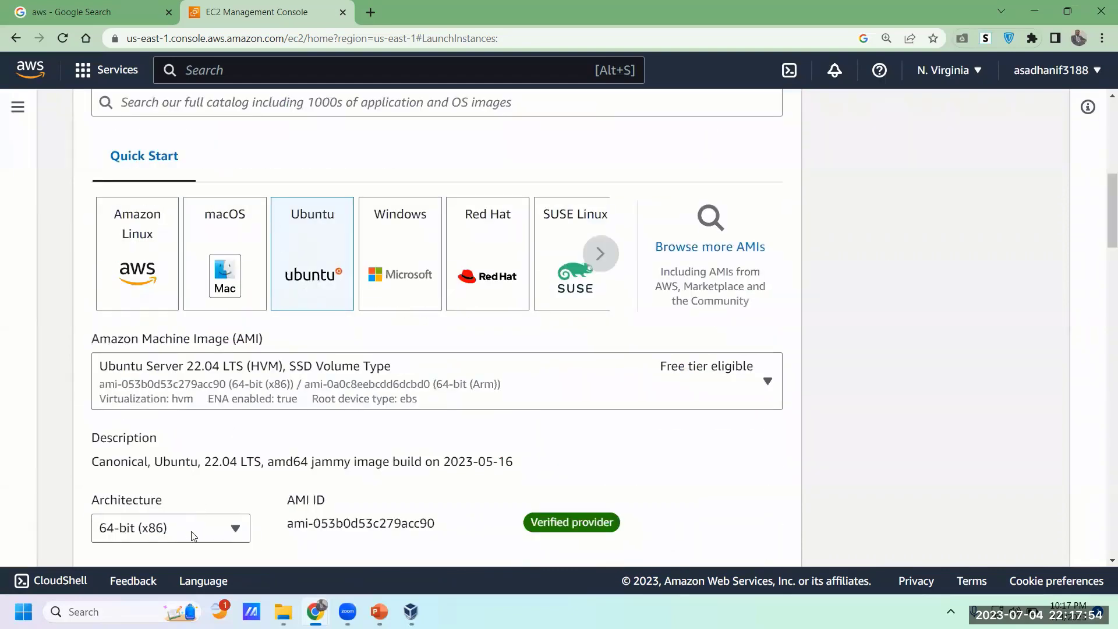
{"action": "left_click_drag", "start_coordinate": [1103, 227], "coordinate": [1103, 248]}
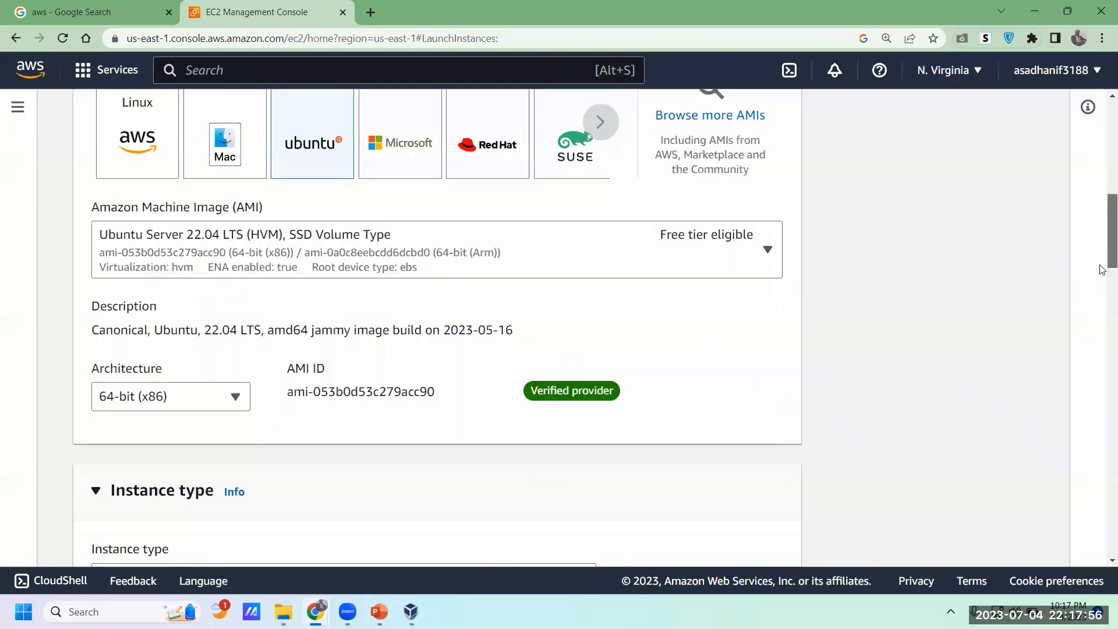
{"action": "scroll", "coordinate": [1103, 270], "scroll_direction": "down", "scroll_amount": 4}
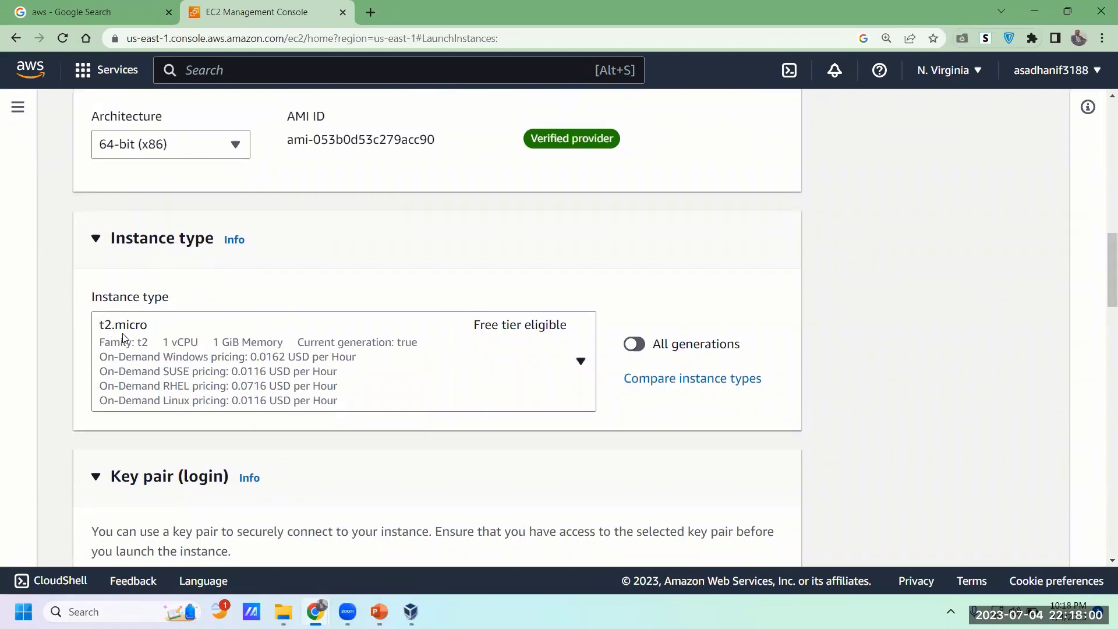
Step: Check the available key pair choices and review the option to create a security group with SSH access
{"action": "left_click_drag", "start_coordinate": [1104, 302], "coordinate": [1103, 346]}
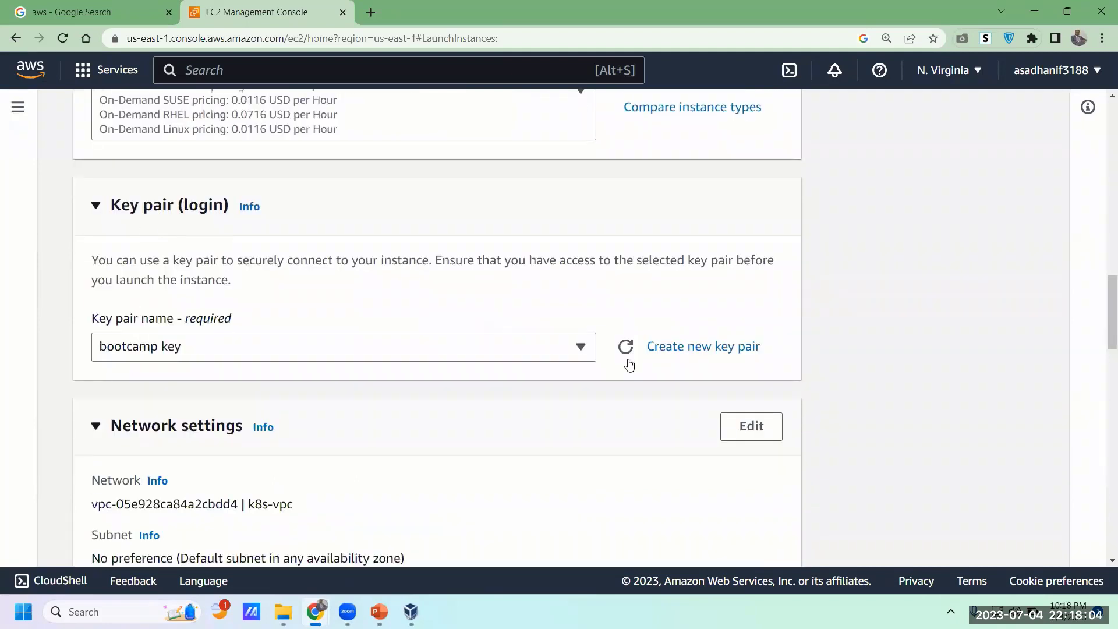
{"action": "left_click", "coordinate": [584, 355]}
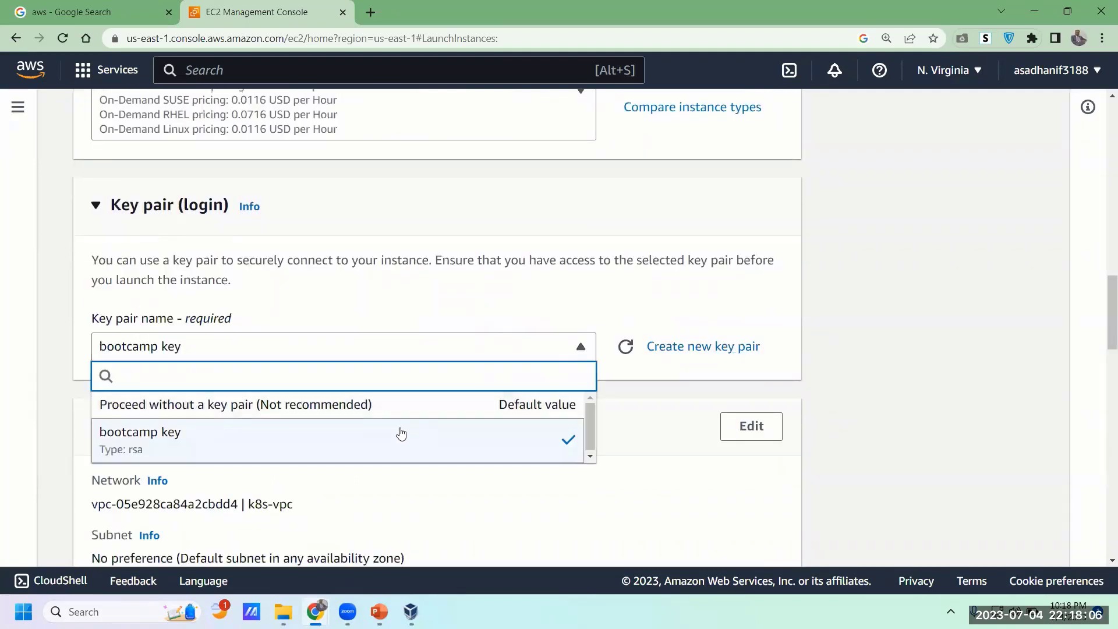
{"action": "left_click", "coordinate": [828, 349]}
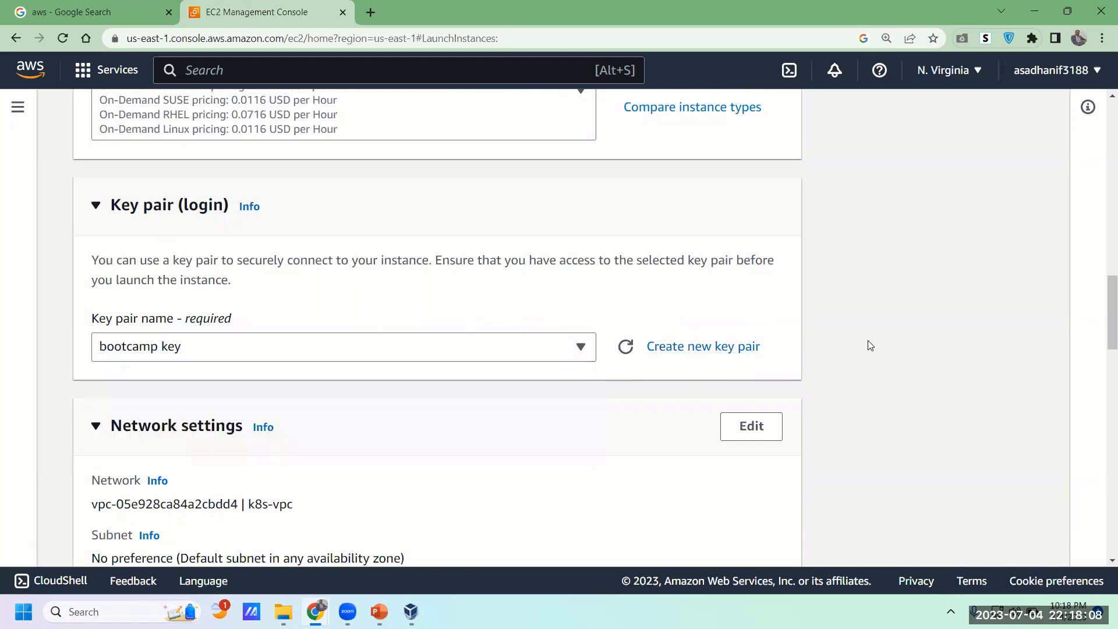
{"action": "scroll", "coordinate": [1103, 322], "scroll_direction": "down", "scroll_amount": 5}
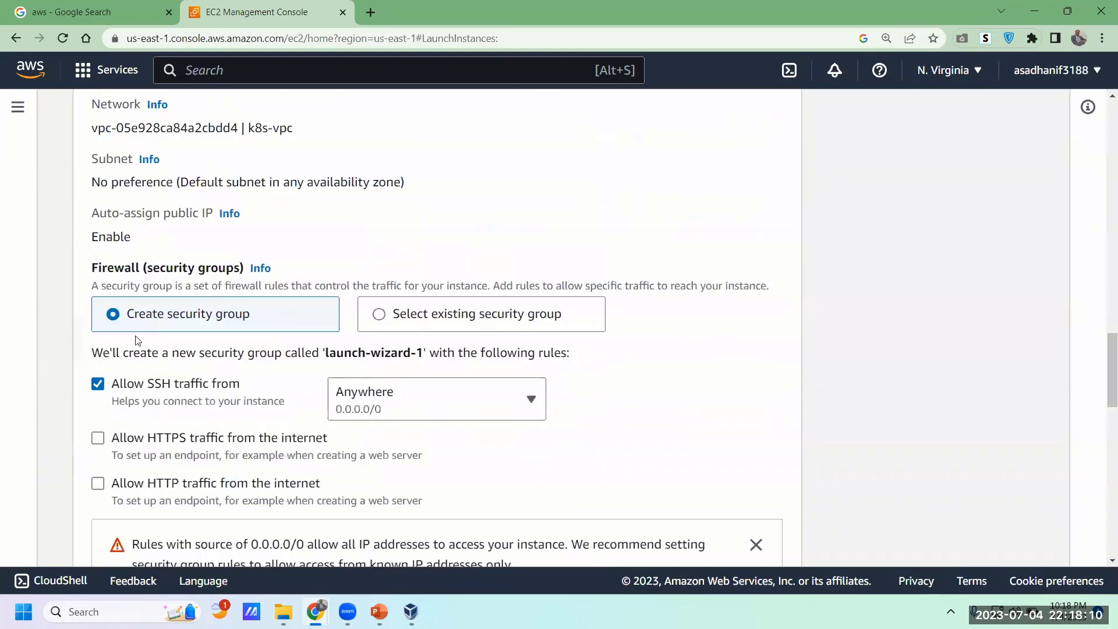
{"action": "left_click_drag", "start_coordinate": [253, 323], "coordinate": [140, 316]}
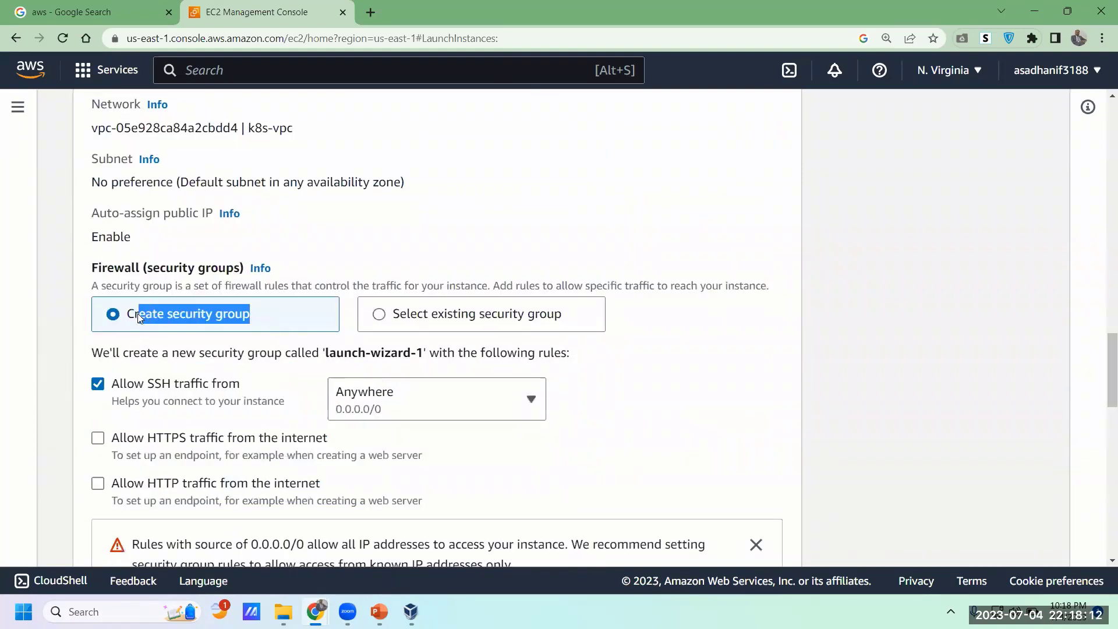
{"action": "left_click", "coordinate": [298, 317]}
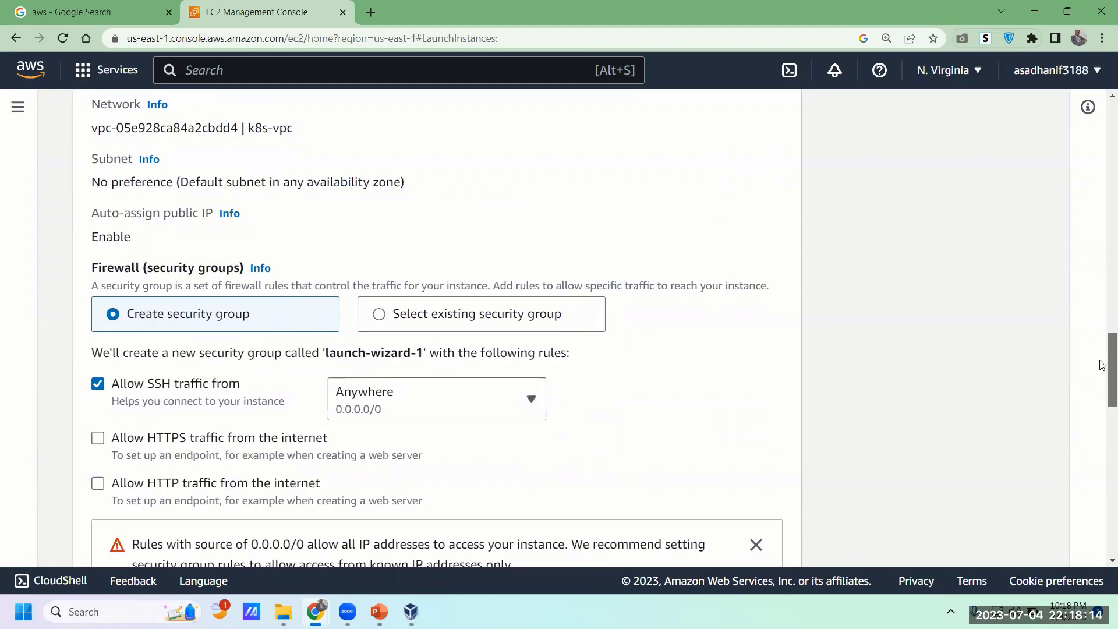
Step: Recheck the root volume size and type in the storage configuration
{"action": "scroll", "coordinate": [1102, 368], "scroll_direction": "down", "scroll_amount": 1}
{"action": "scroll", "coordinate": [1103, 407], "scroll_direction": "down", "scroll_amount": 4}
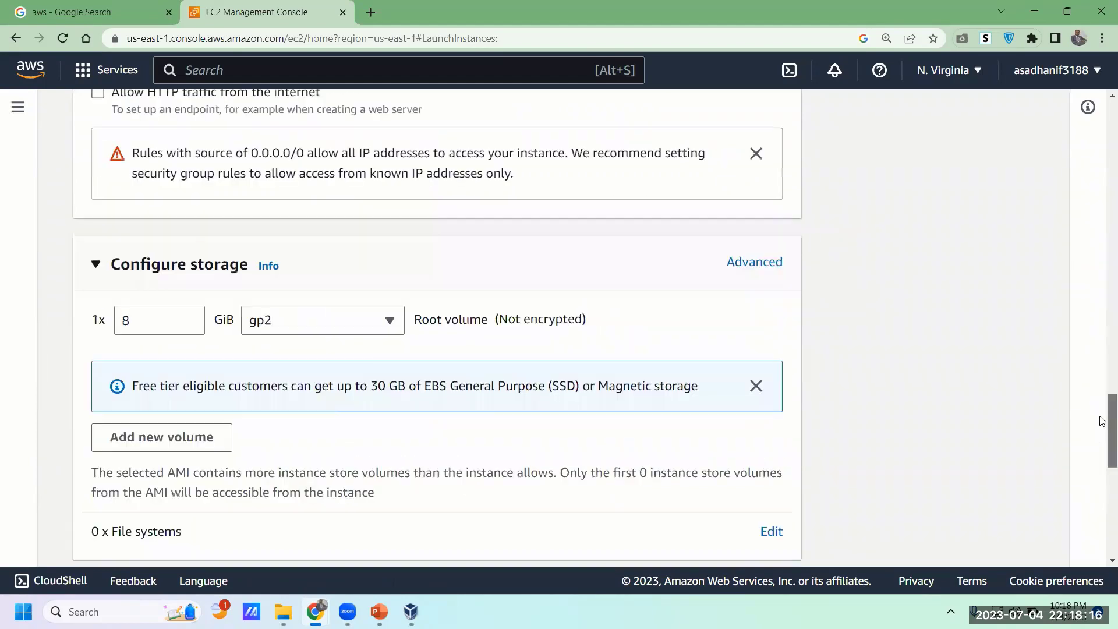
{"action": "scroll", "coordinate": [1103, 428], "scroll_direction": "down", "scroll_amount": 1}
{"action": "double_click", "coordinate": [139, 224]}
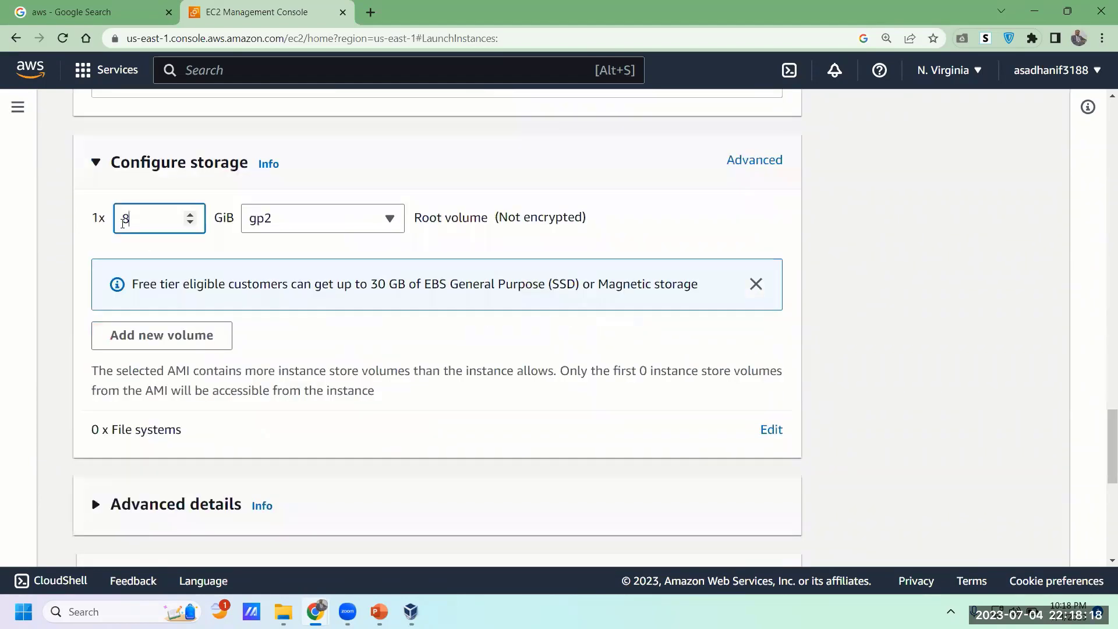
{"action": "double_click", "coordinate": [152, 223]}
{"action": "left_click", "coordinate": [165, 218]}
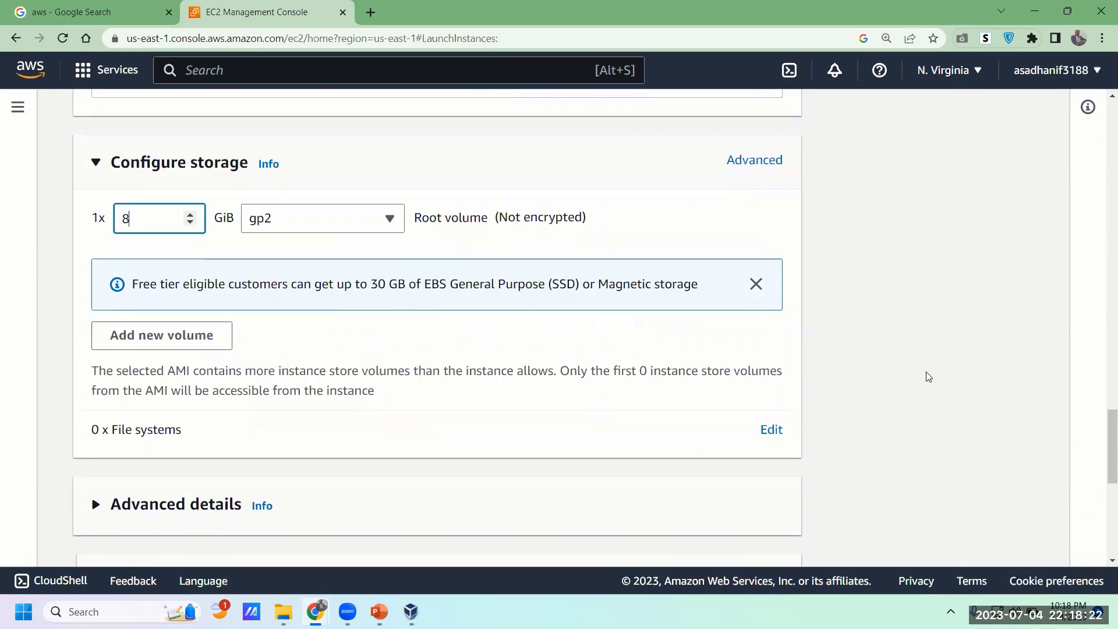
Step: Check the launch summary, launch the bootcamp instance and open the list of EC2 instances
{"action": "left_click_drag", "start_coordinate": [1102, 434], "coordinate": [1103, 539]}
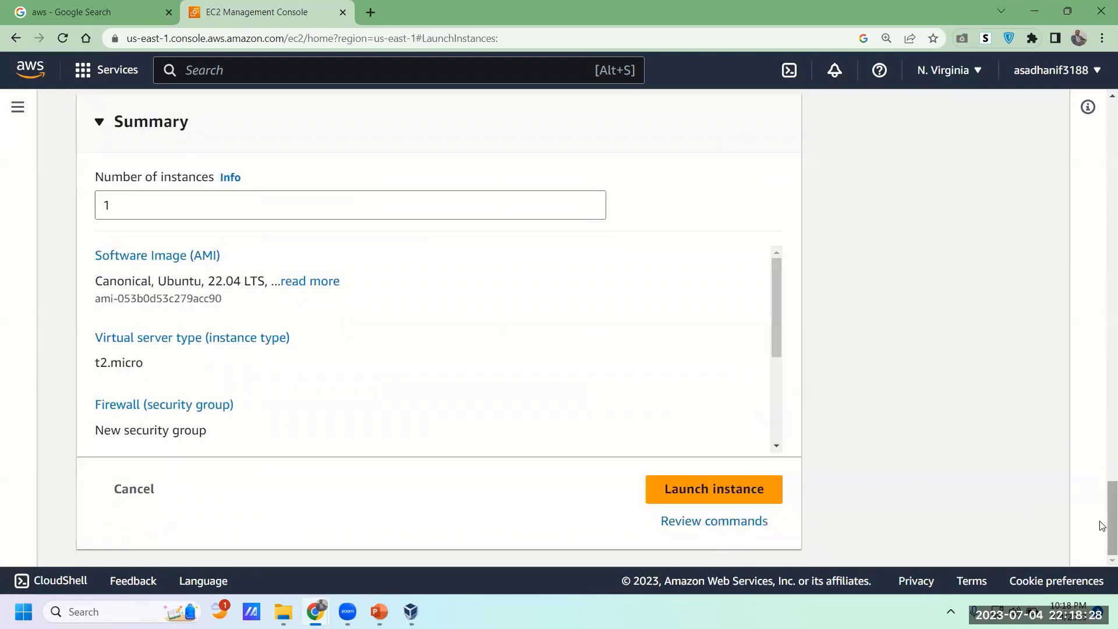
{"action": "left_click_drag", "start_coordinate": [1103, 524], "coordinate": [1102, 139]}
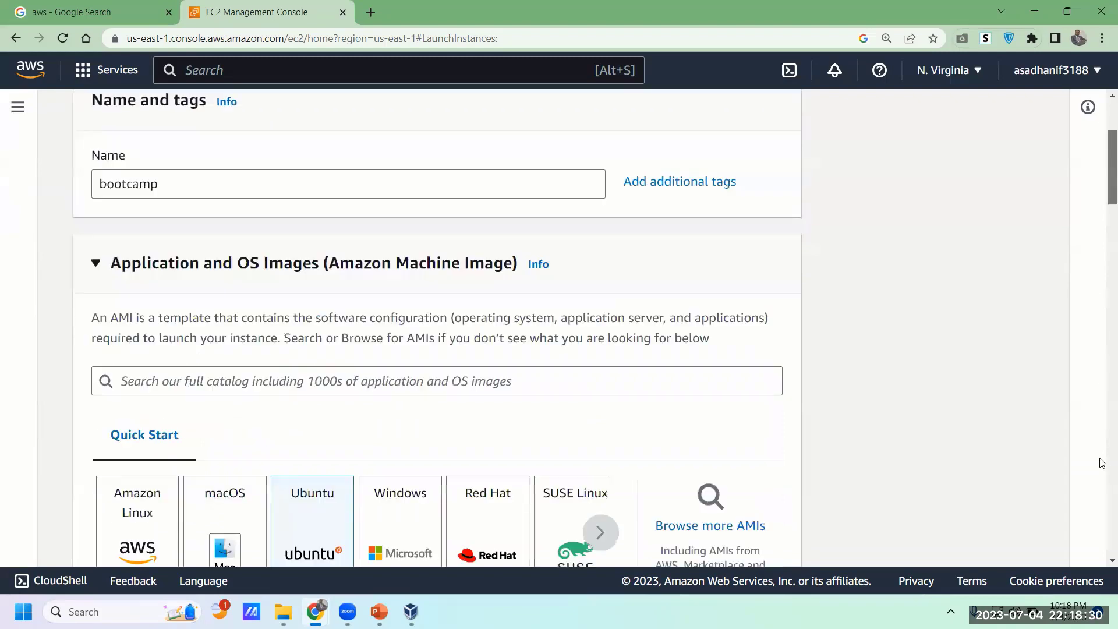
{"action": "left_click_drag", "start_coordinate": [1102, 463], "coordinate": [1101, 523]}
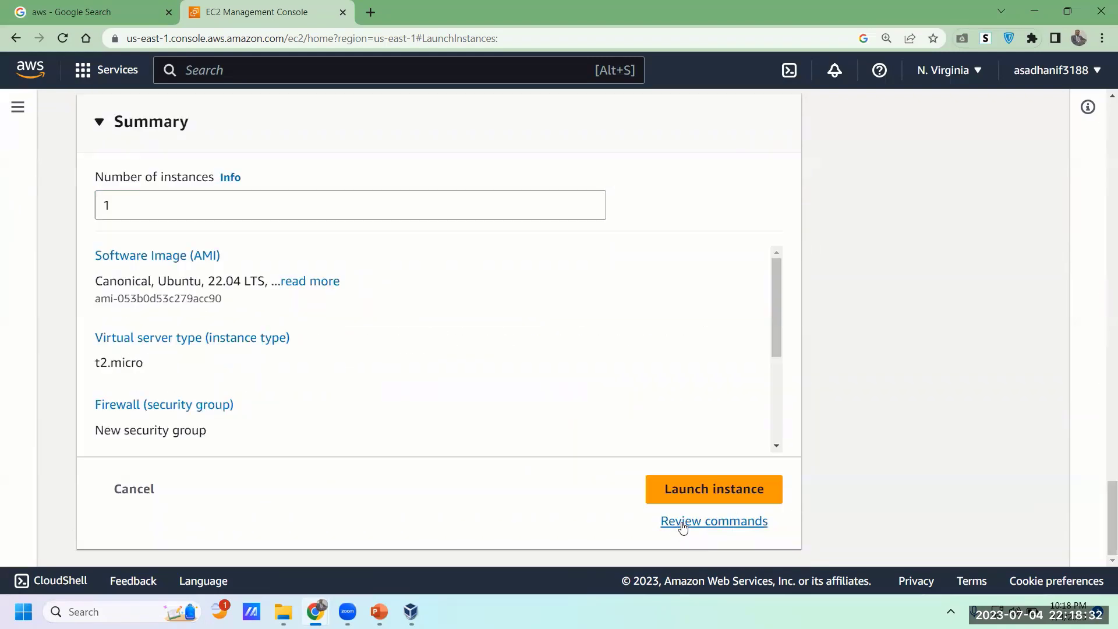
{"action": "left_click", "coordinate": [708, 492]}
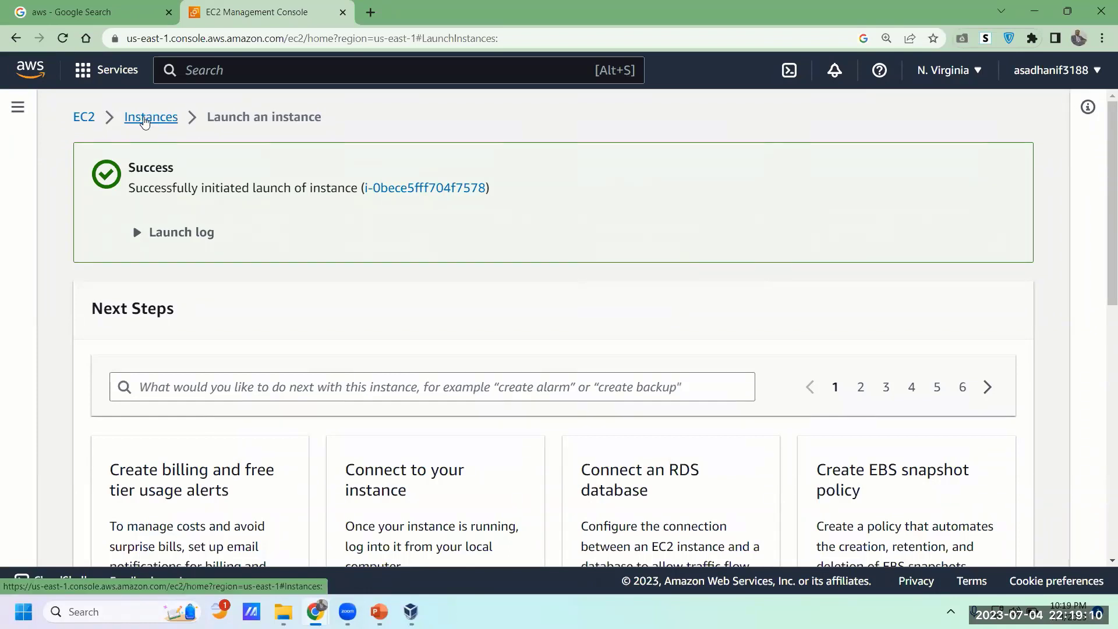
{"action": "left_click", "coordinate": [145, 120]}
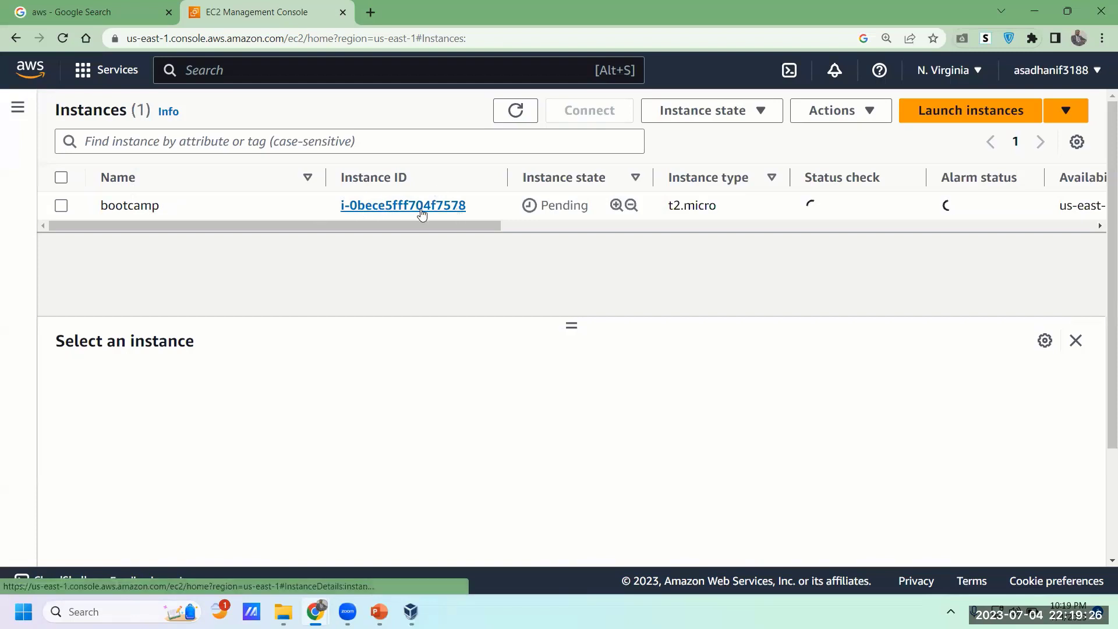
Step: Examine the new bootcamp instance's state, type, availability zone and public IPv4 columns in the instances list
{"action": "left_click_drag", "start_coordinate": [413, 227], "coordinate": [388, 211]}
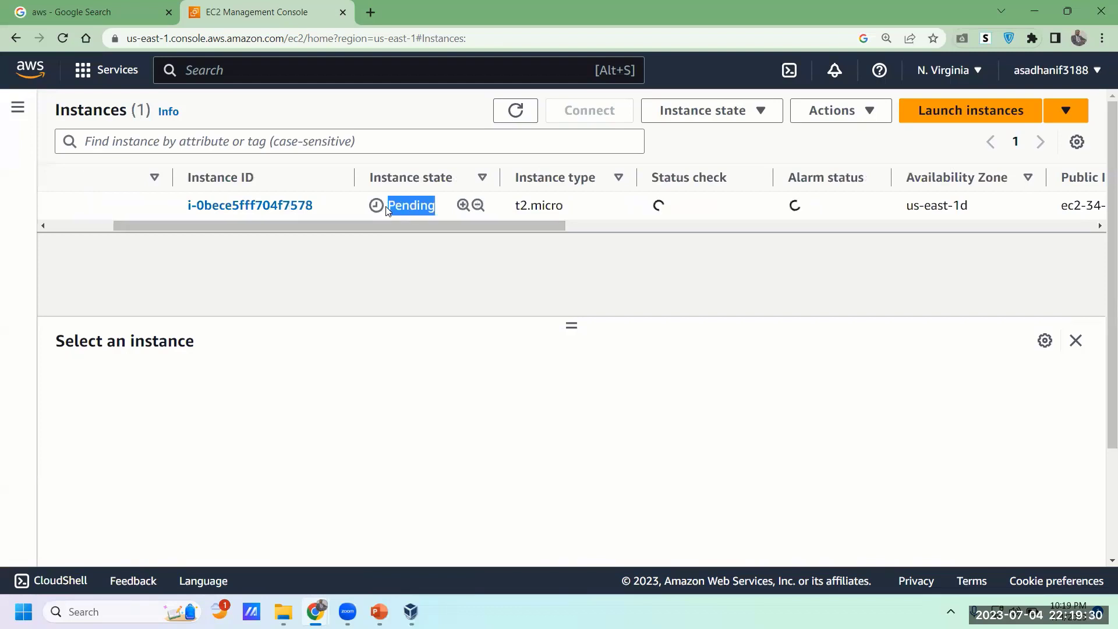
{"action": "left_click", "coordinate": [441, 224]}
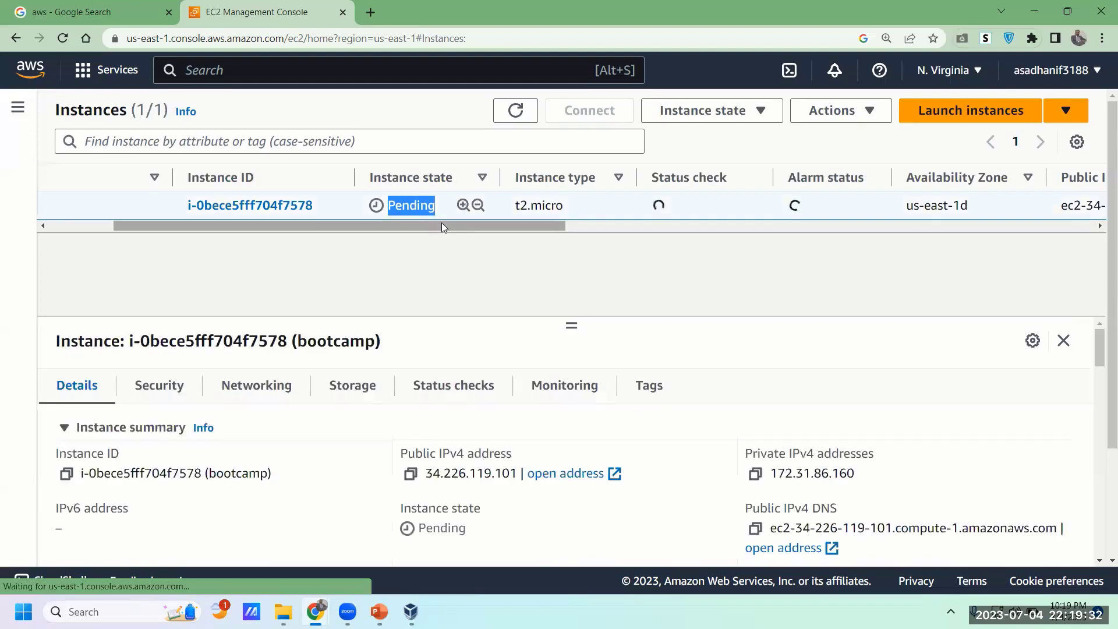
{"action": "scroll", "coordinate": [510, 217], "scroll_direction": "right", "scroll_amount": 3}
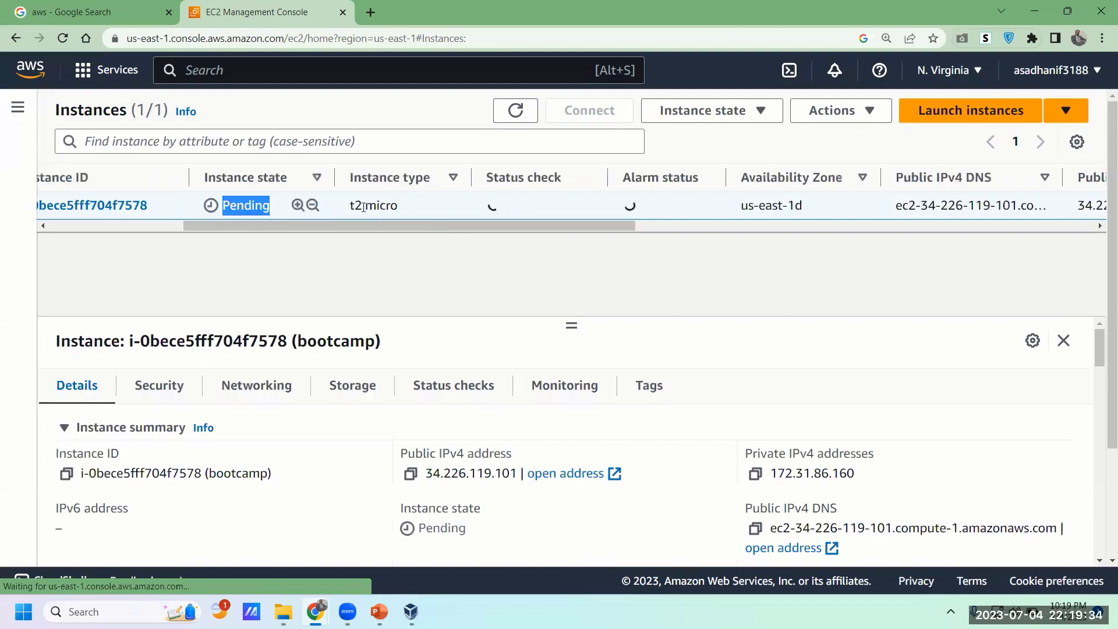
{"action": "left_click", "coordinate": [401, 208]}
{"action": "double_click", "coordinate": [419, 218]}
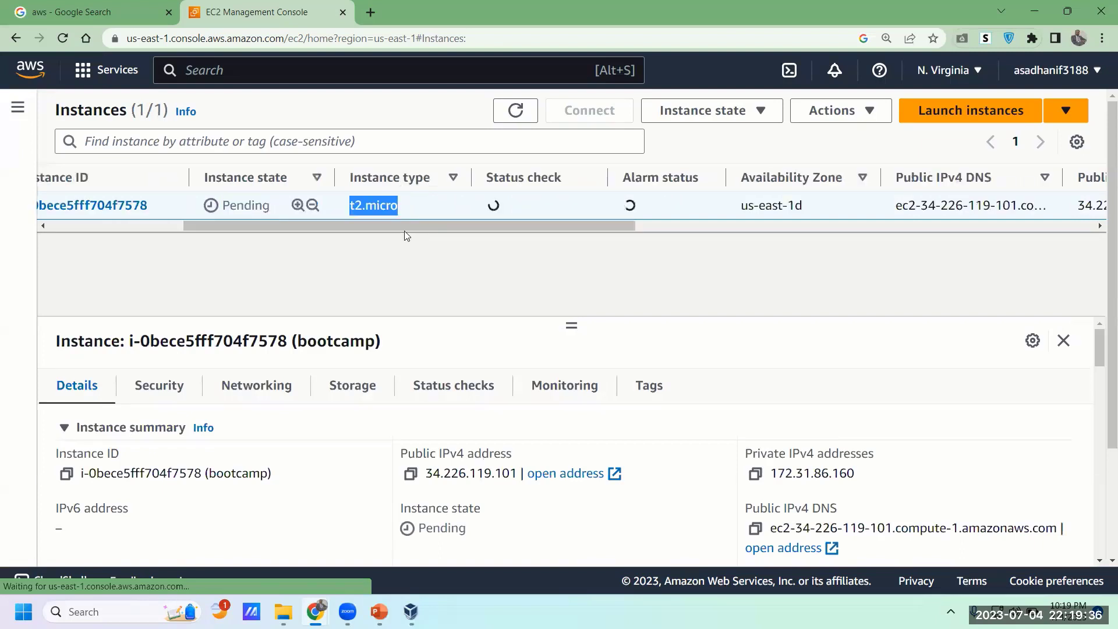
{"action": "left_click_drag", "start_coordinate": [406, 227], "coordinate": [545, 226]}
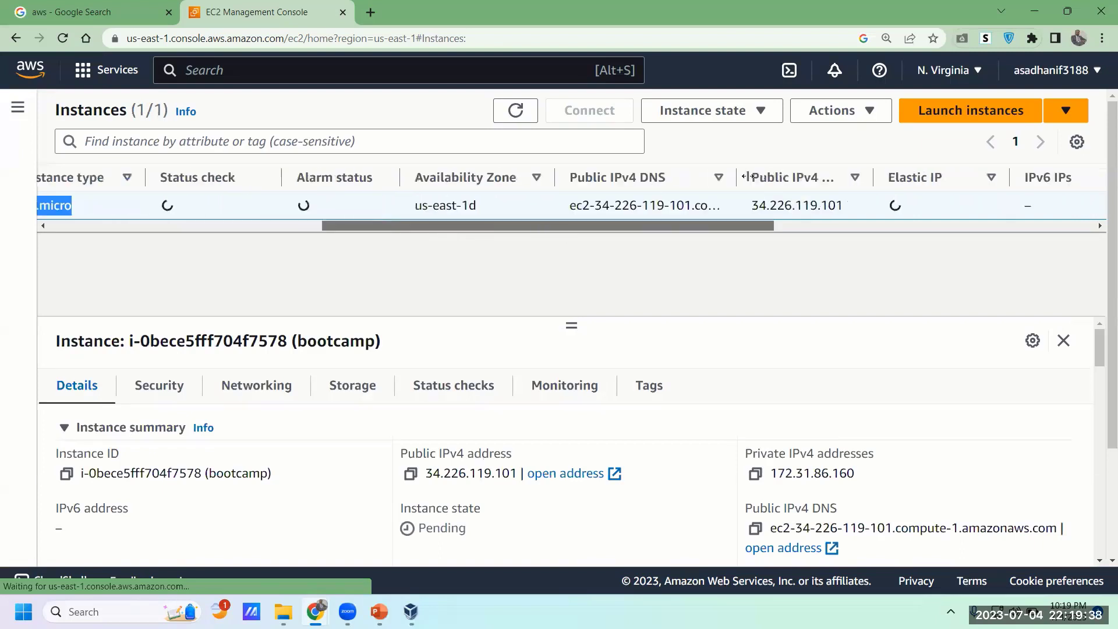
{"action": "left_click_drag", "start_coordinate": [725, 227], "coordinate": [799, 227]}
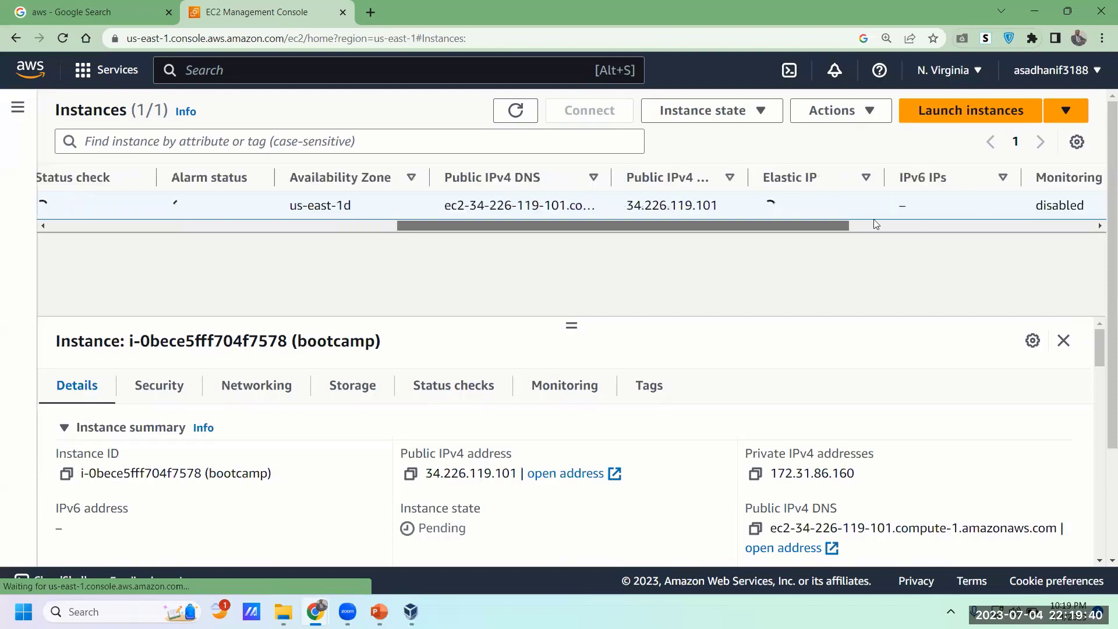
{"action": "left_click_drag", "start_coordinate": [874, 224], "coordinate": [402, 221]}
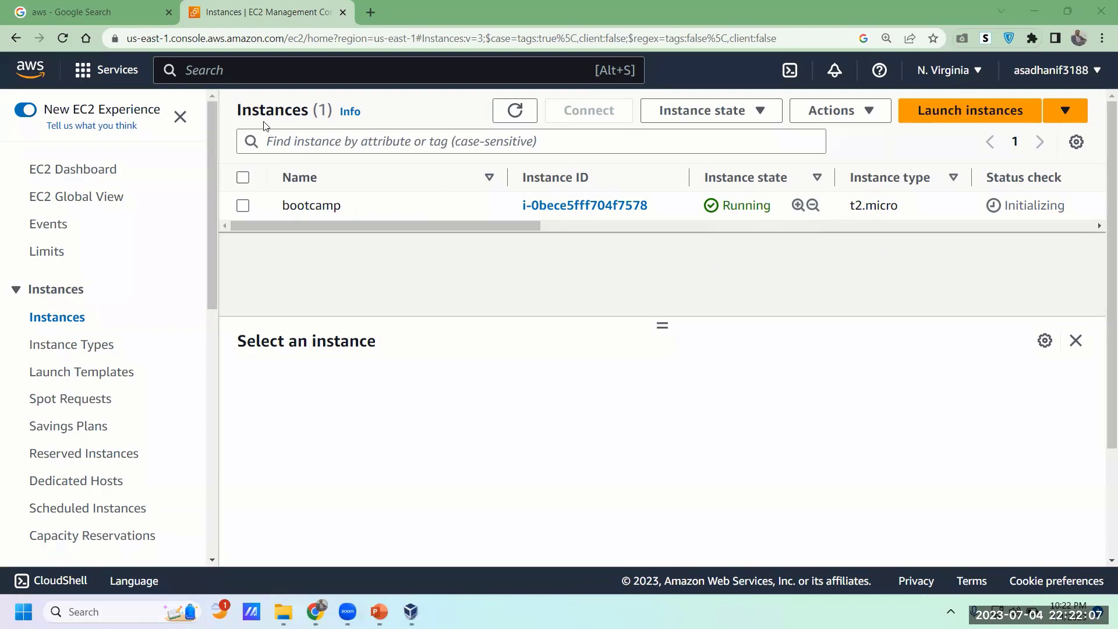
Step: Reopen the instances list, select the bootcamp instance and review its ID, state, type, status check and network columns
{"action": "left_click", "coordinate": [59, 321]}
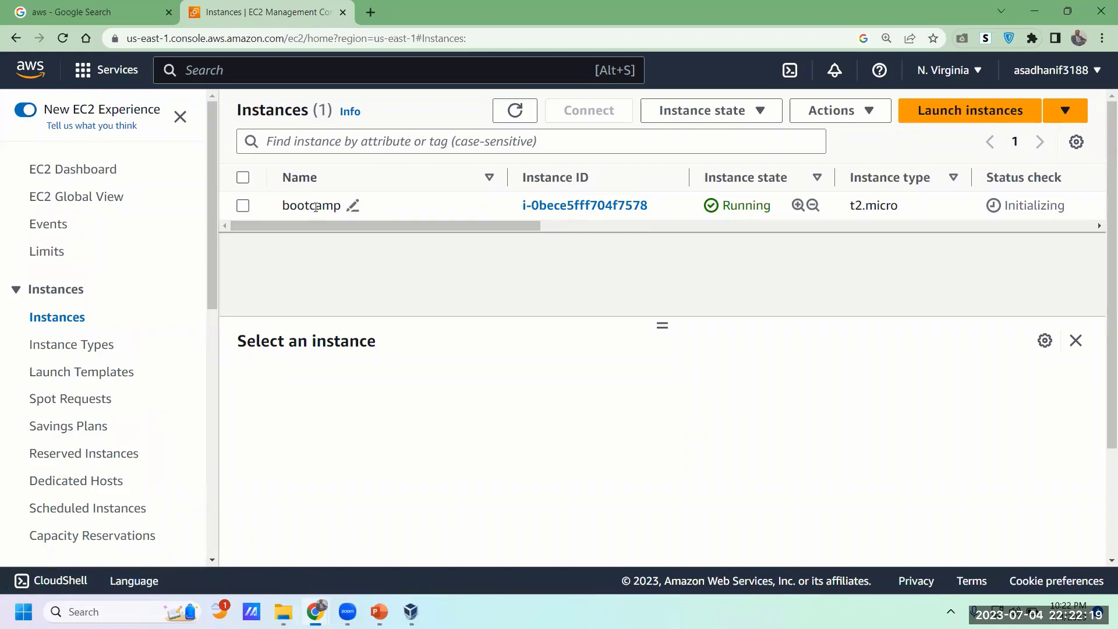
{"action": "left_click", "coordinate": [242, 208]}
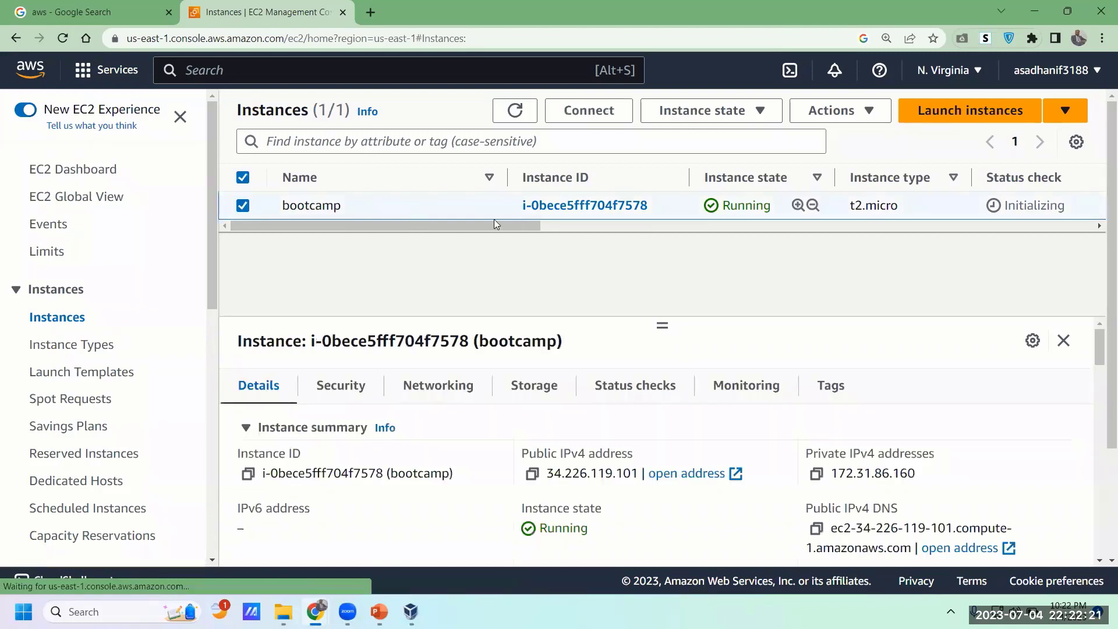
{"action": "scroll", "coordinate": [512, 221], "scroll_direction": "right", "scroll_amount": 3}
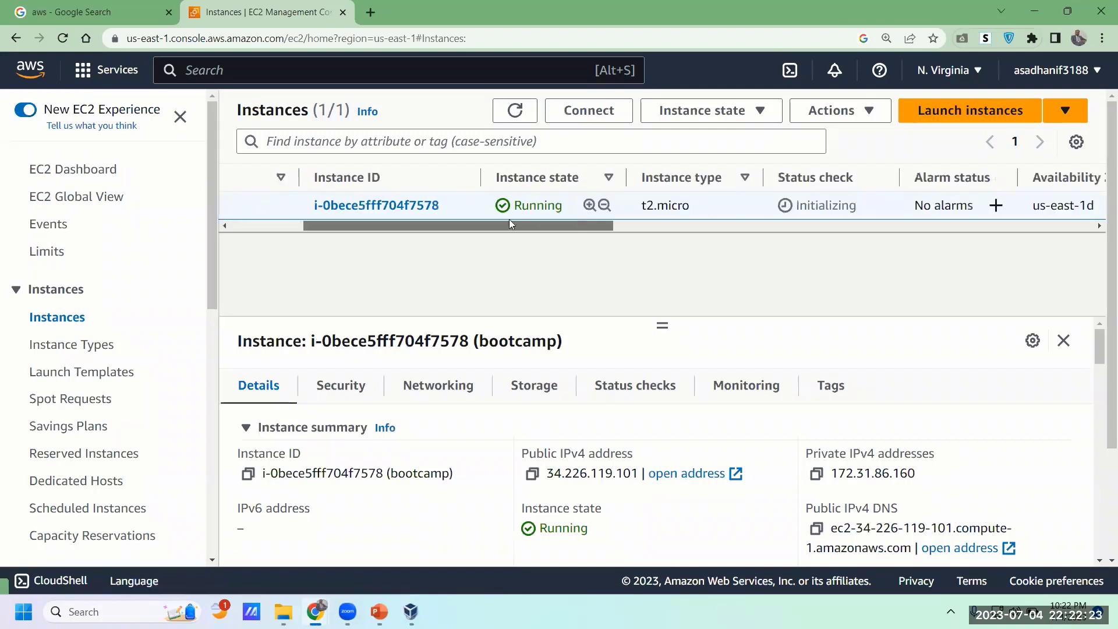
{"action": "left_click", "coordinate": [365, 209]}
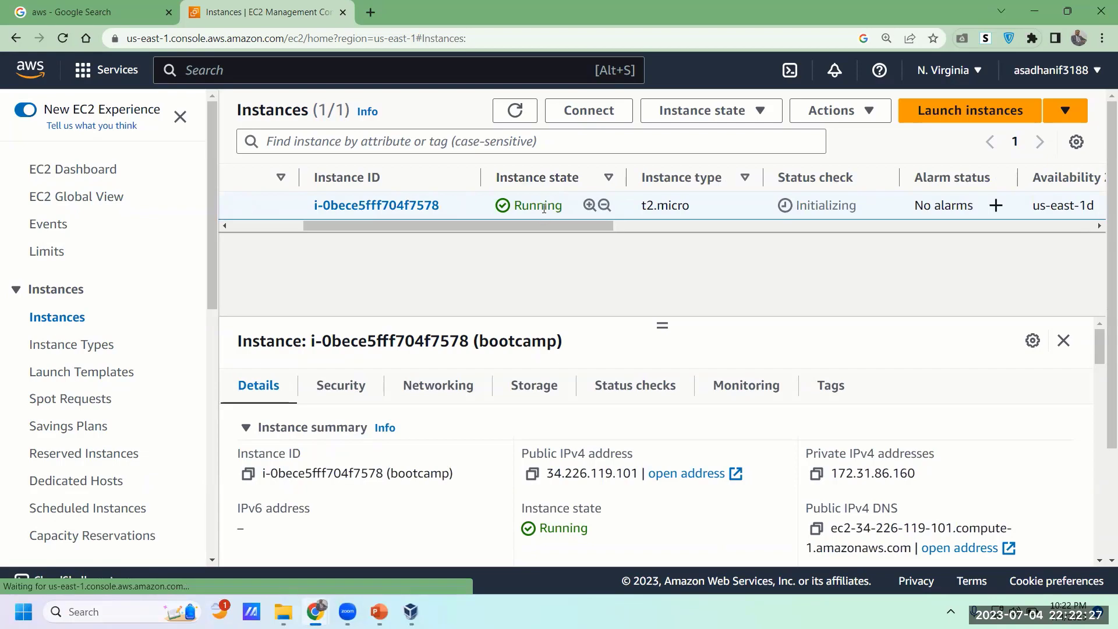
{"action": "left_click_drag", "start_coordinate": [536, 223], "coordinate": [568, 223]}
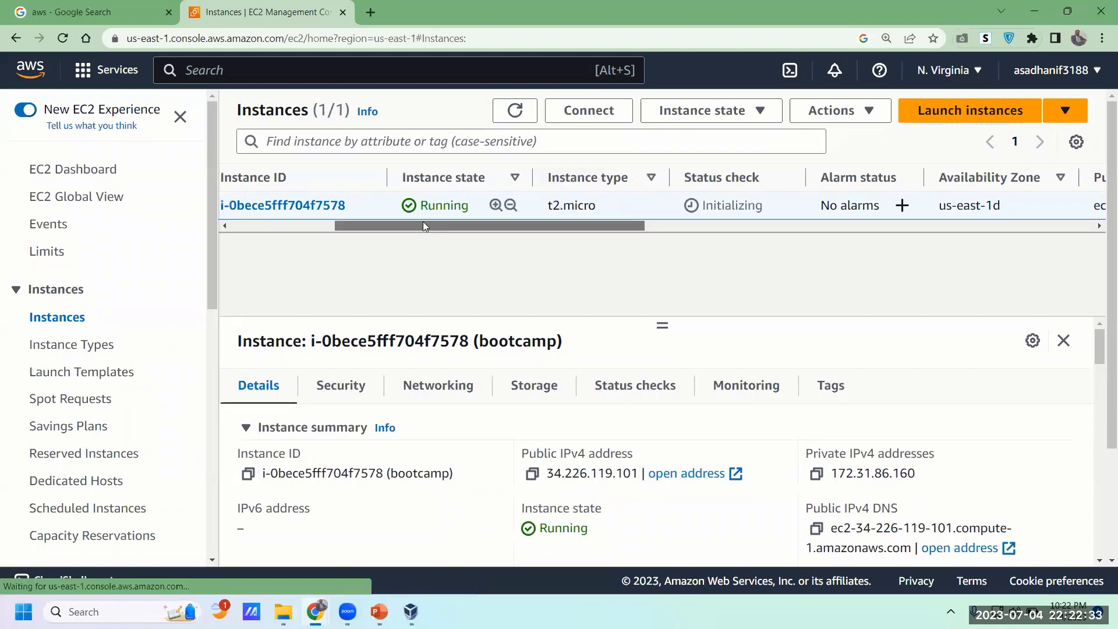
{"action": "left_click_drag", "start_coordinate": [423, 224], "coordinate": [460, 224]}
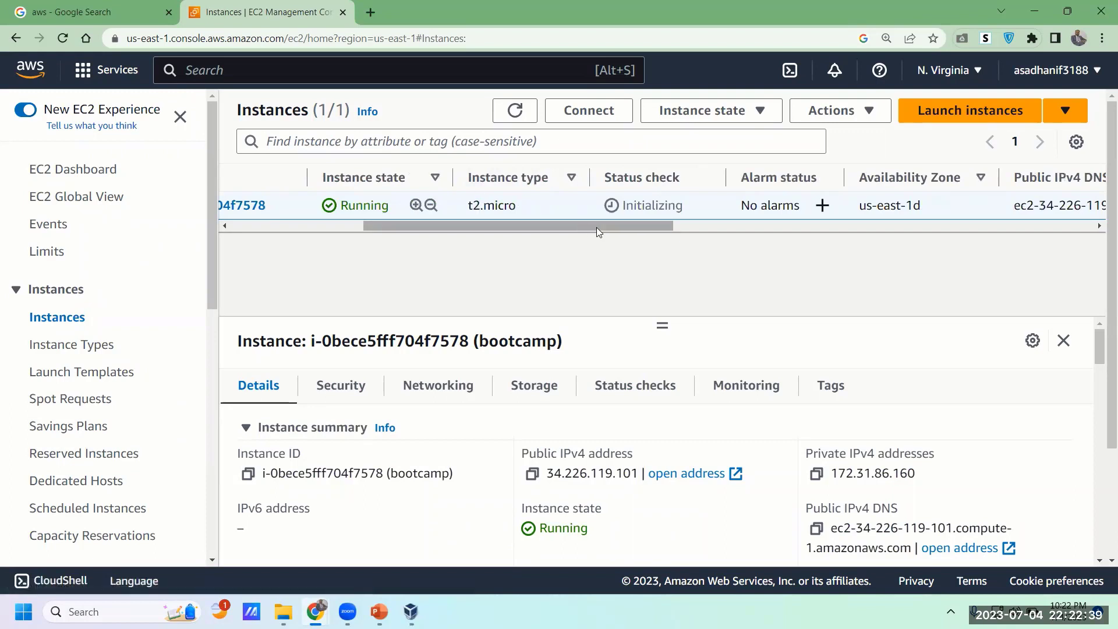
{"action": "left_click_drag", "start_coordinate": [598, 228], "coordinate": [776, 227]}
{"action": "left_click_drag", "start_coordinate": [690, 225], "coordinate": [351, 253]}
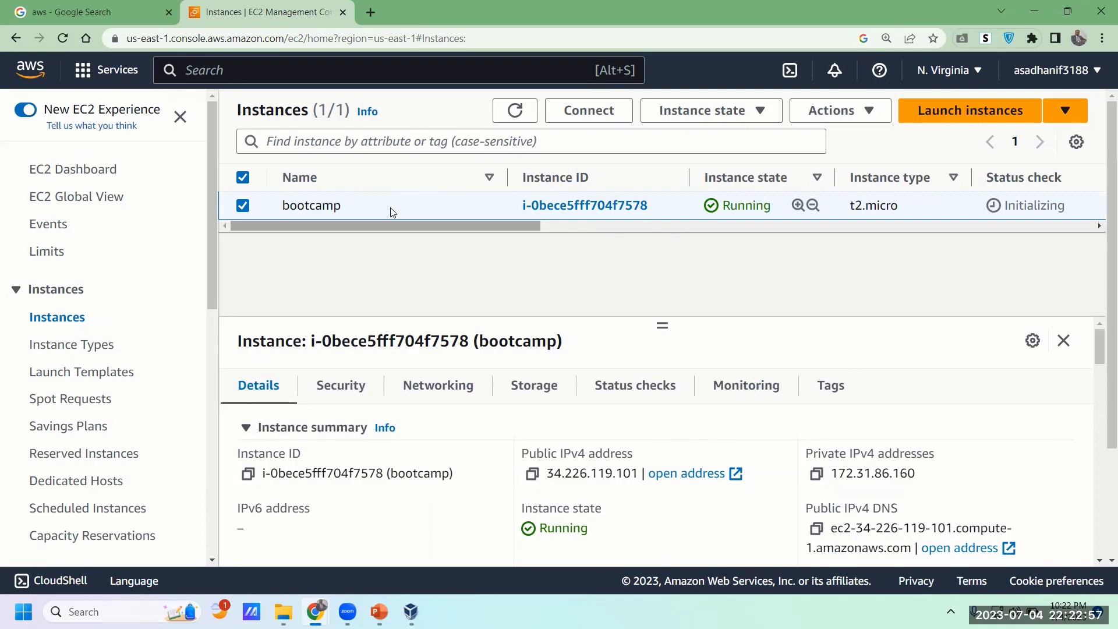
Step: Clear the bootcamp selection, view the instance's summary page and return to the instances list
{"action": "left_click", "coordinate": [243, 205]}
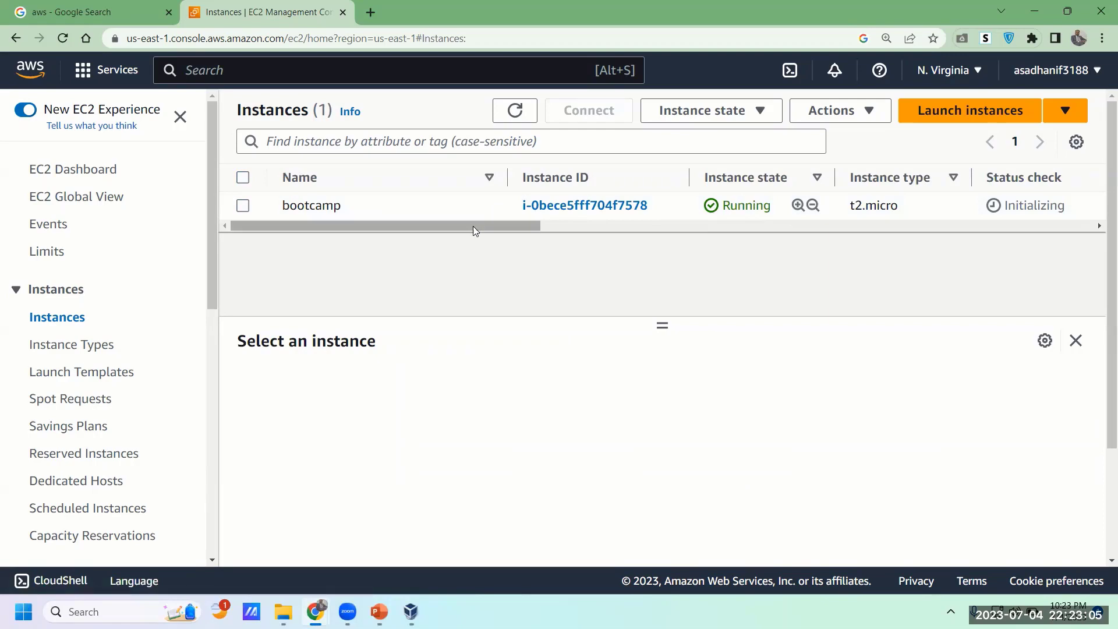
{"action": "left_click_drag", "start_coordinate": [473, 226], "coordinate": [421, 242]}
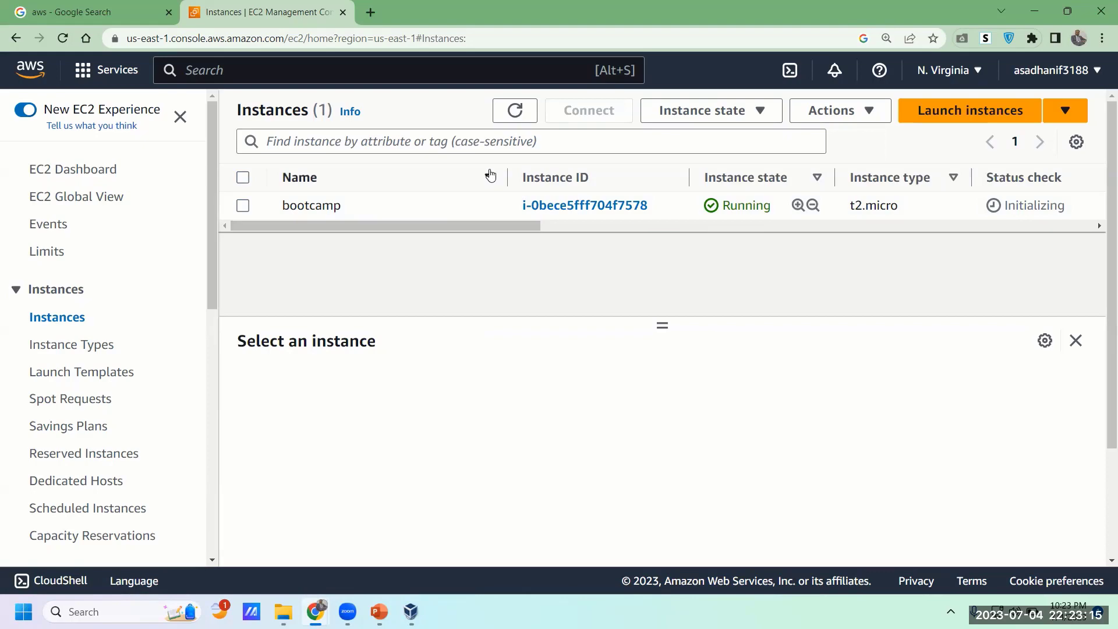
{"action": "left_click", "coordinate": [579, 205]}
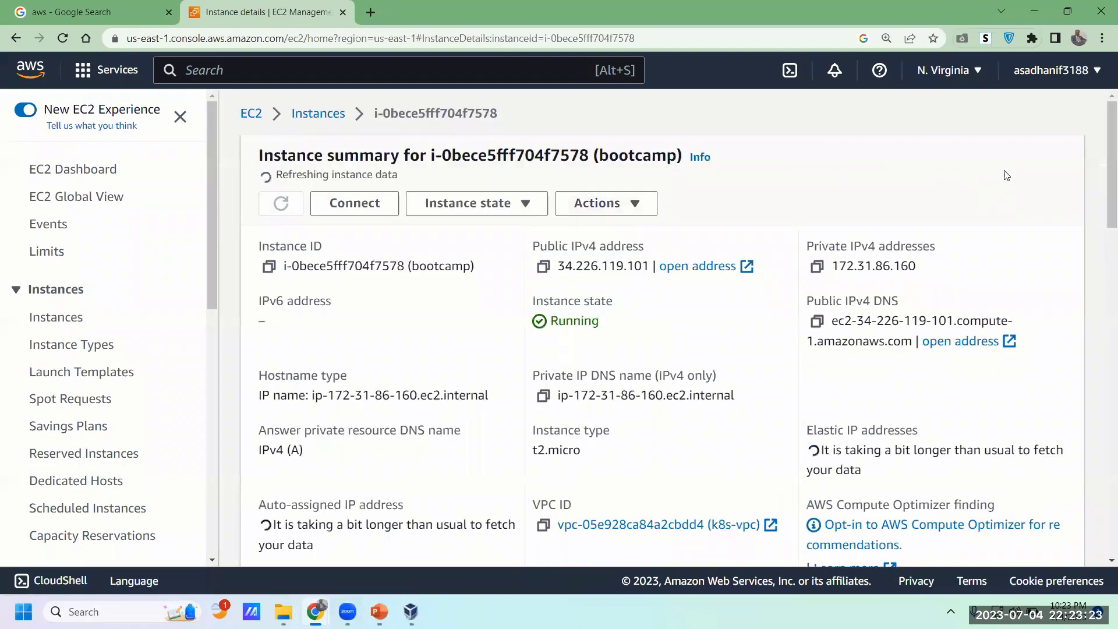
{"action": "left_click", "coordinate": [325, 116]}
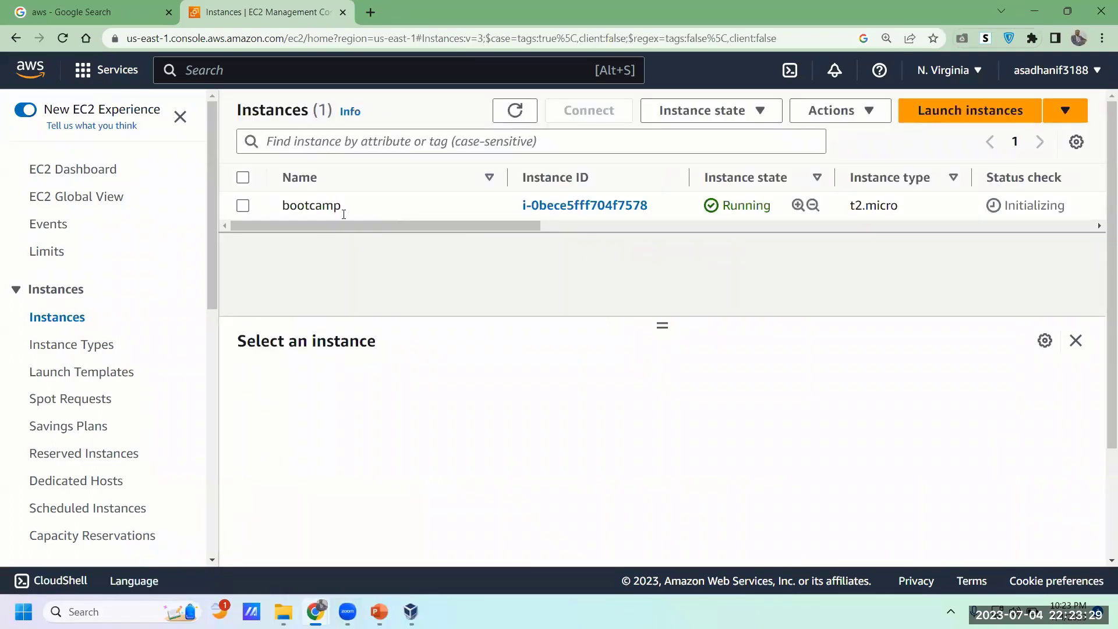
Step: Open the bootcamp instance's summary page and review its name, network details, host placement and capacity reservation sections
{"action": "left_click", "coordinate": [546, 207]}
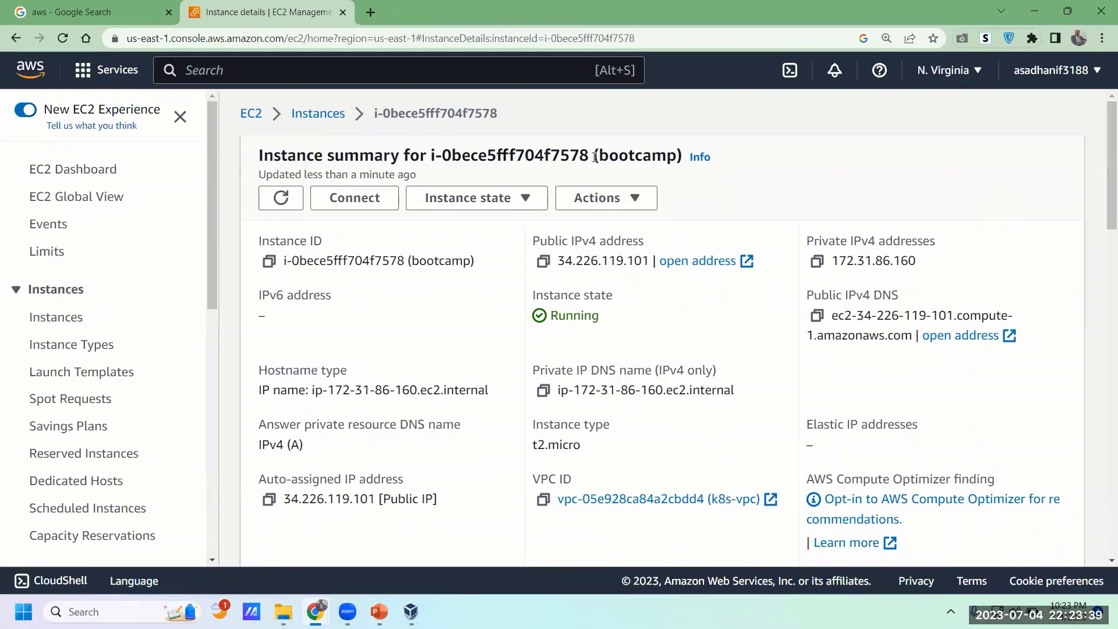
{"action": "left_click_drag", "start_coordinate": [595, 156], "coordinate": [687, 160]}
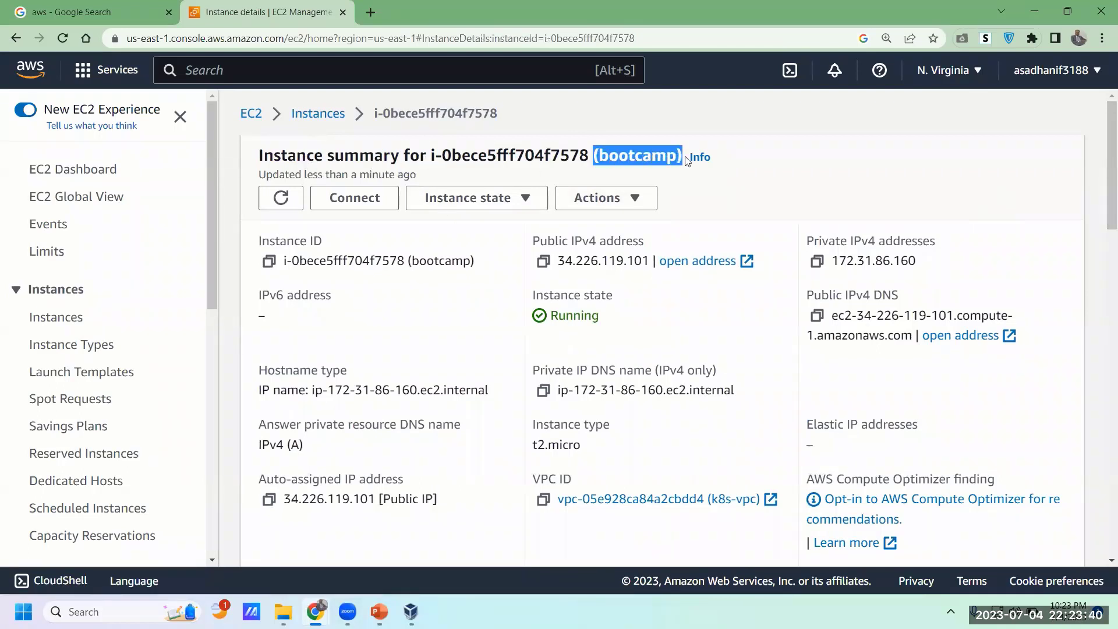
{"action": "double_click", "coordinate": [641, 158]}
{"action": "left_click_drag", "start_coordinate": [1103, 191], "coordinate": [1103, 527]}
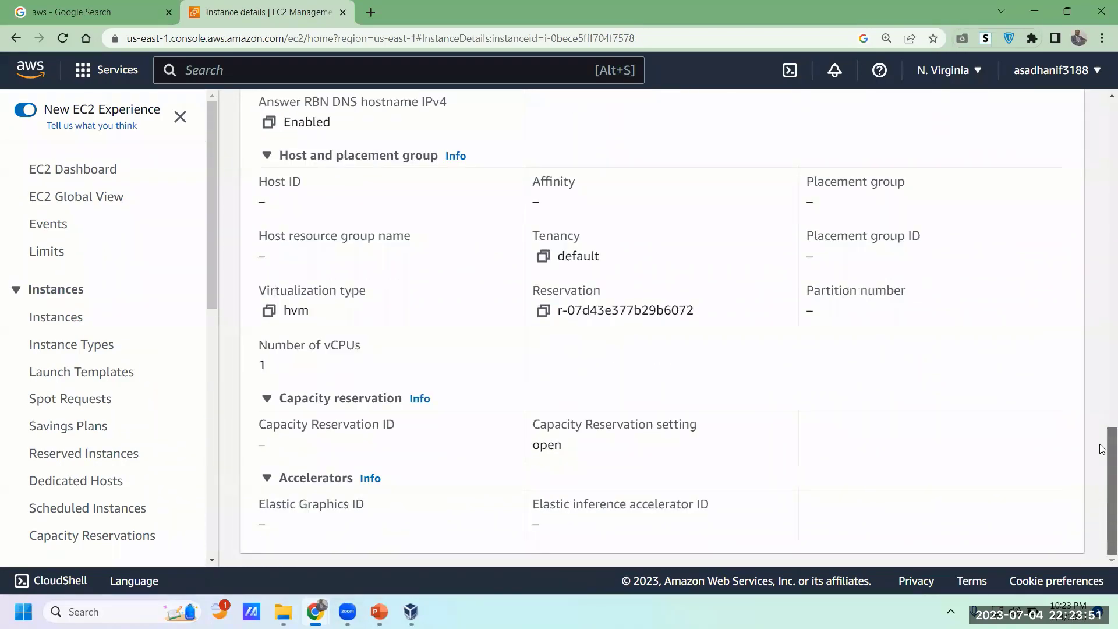
{"action": "left_click_drag", "start_coordinate": [1103, 448], "coordinate": [1103, 163]}
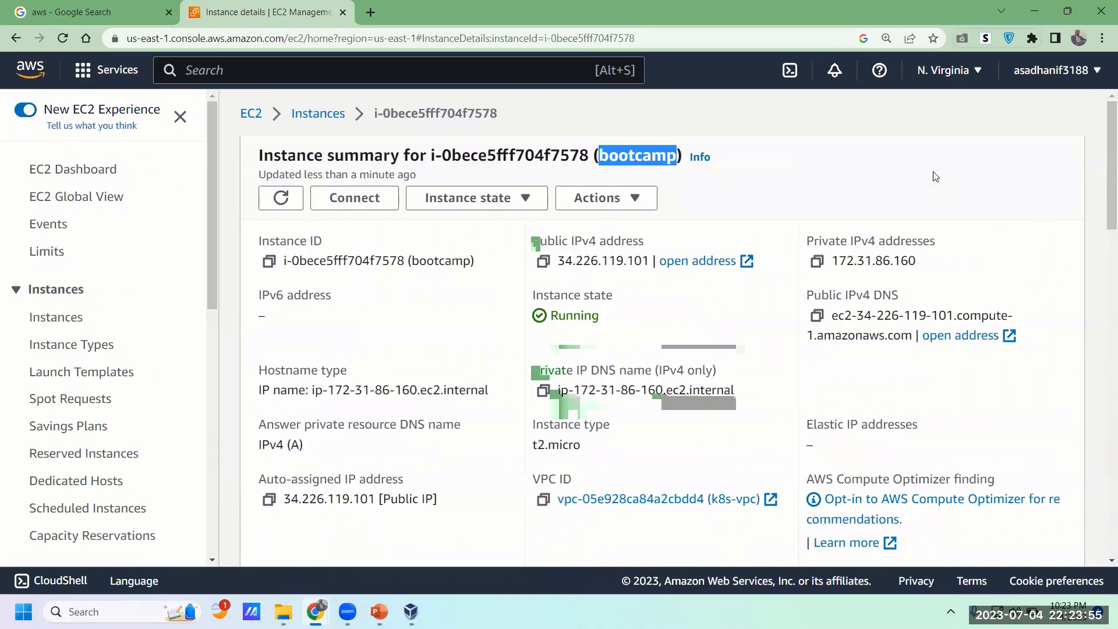
{"action": "left_click", "coordinate": [814, 185]}
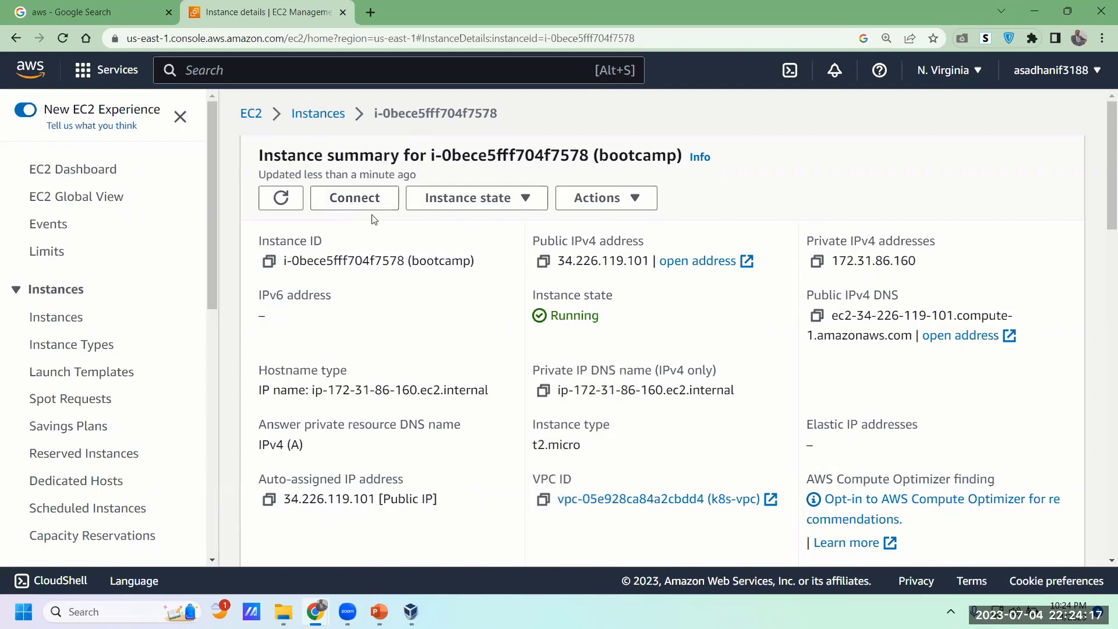
Step: Open the connection options for the bootcamp instance and compare the SSH client instructions with EC2 Instance Connect
{"action": "left_click", "coordinate": [347, 197]}
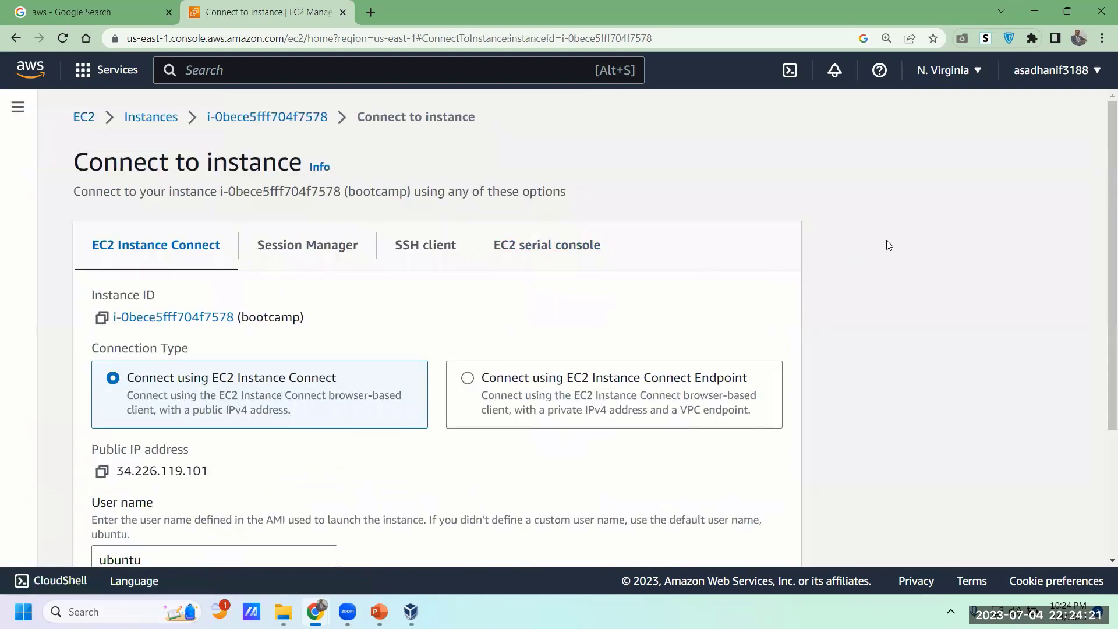
{"action": "scroll", "coordinate": [1102, 314], "scroll_direction": "down", "scroll_amount": 3}
{"action": "scroll", "coordinate": [1102, 298], "scroll_direction": "up", "scroll_amount": 2}
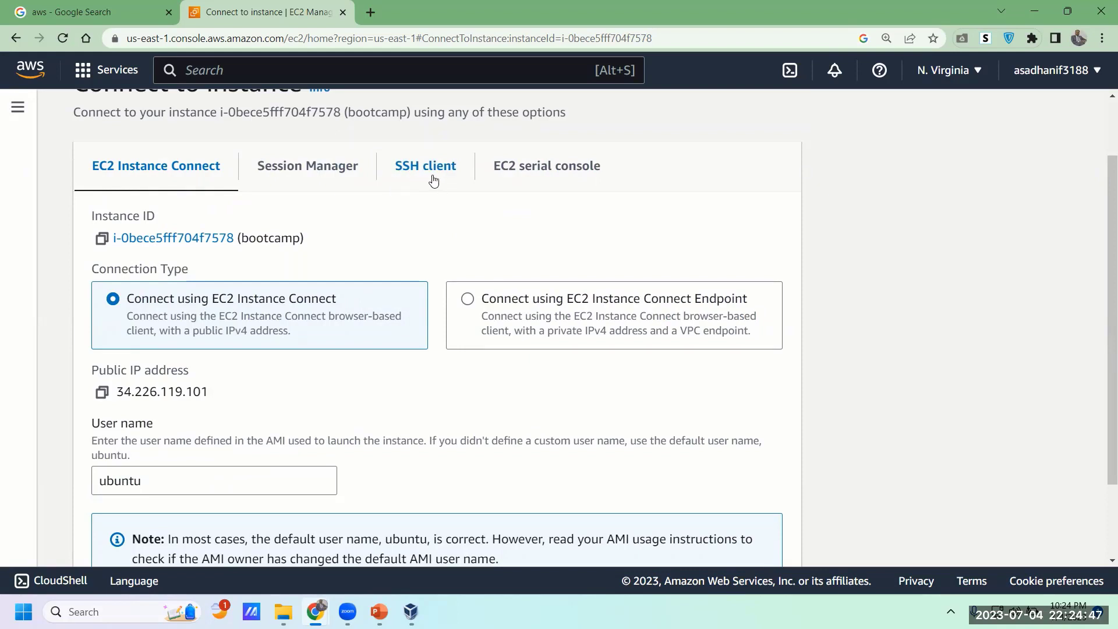
{"action": "left_click", "coordinate": [408, 167]}
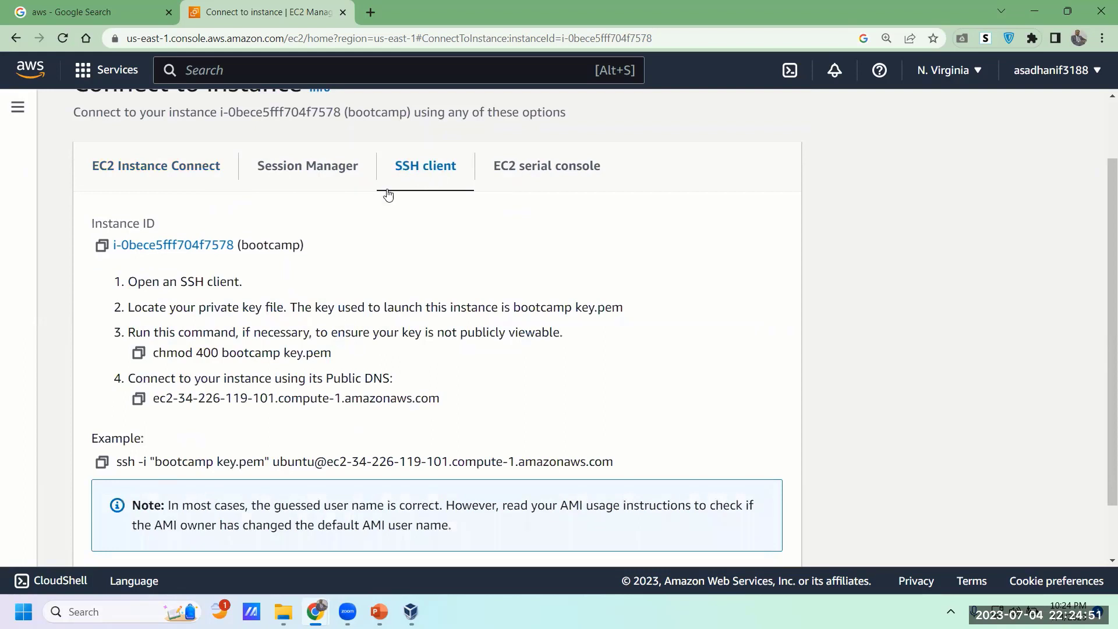
{"action": "left_click", "coordinate": [180, 176]}
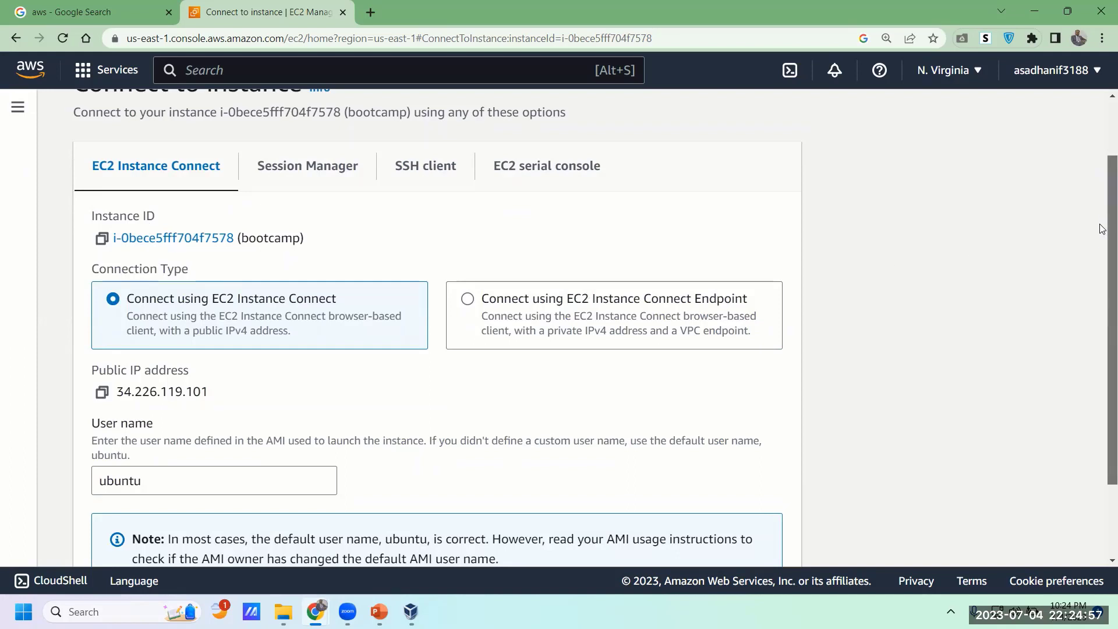
Step: Connect to the bootcamp instance using EC2 Instance Connect with the default user name ubuntu
{"action": "scroll", "coordinate": [1102, 256], "scroll_direction": "down", "scroll_amount": 1}
{"action": "scroll", "coordinate": [1103, 256], "scroll_direction": "down", "scroll_amount": 1}
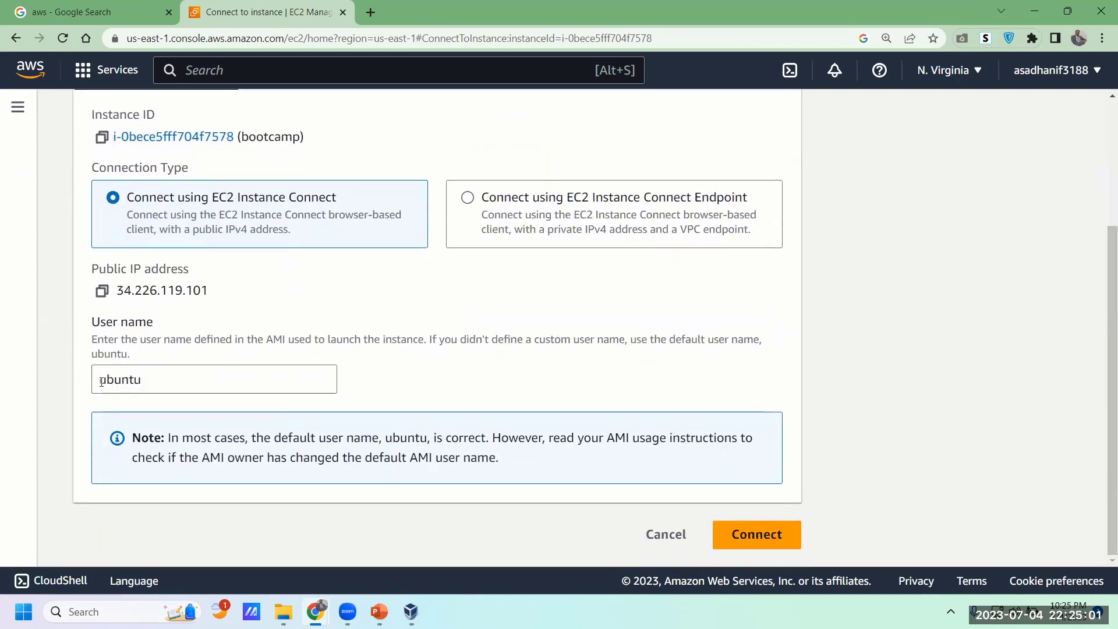
{"action": "left_click_drag", "start_coordinate": [156, 381], "coordinate": [93, 380]}
{"action": "key", "text": "BackSpace"}
{"action": "left_click", "coordinate": [446, 362]}
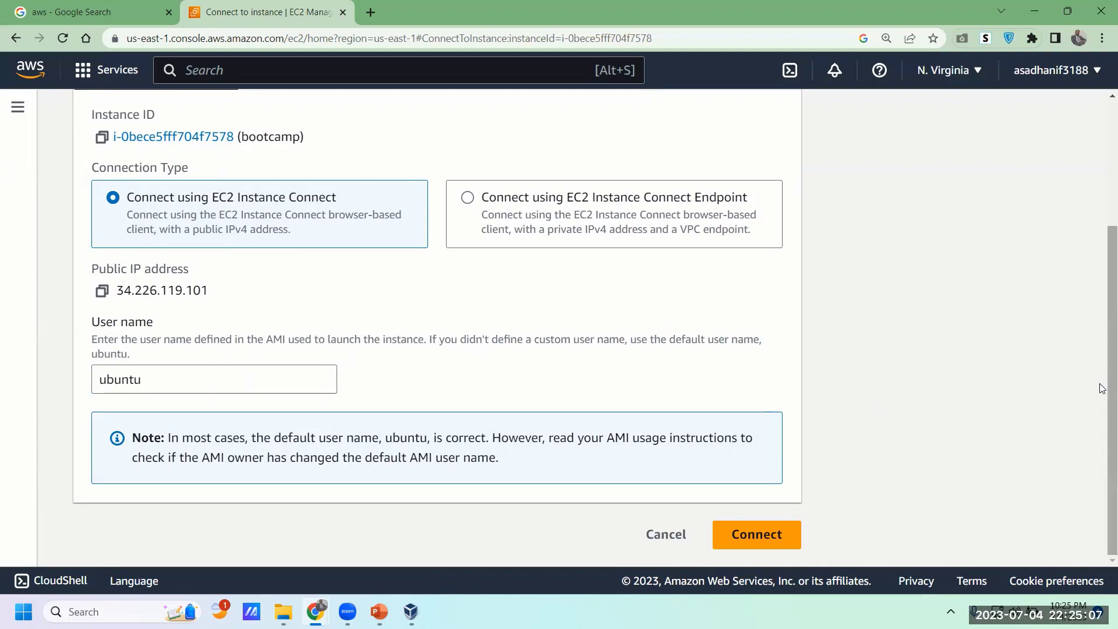
{"action": "left_click_drag", "start_coordinate": [1102, 380], "coordinate": [1102, 363]}
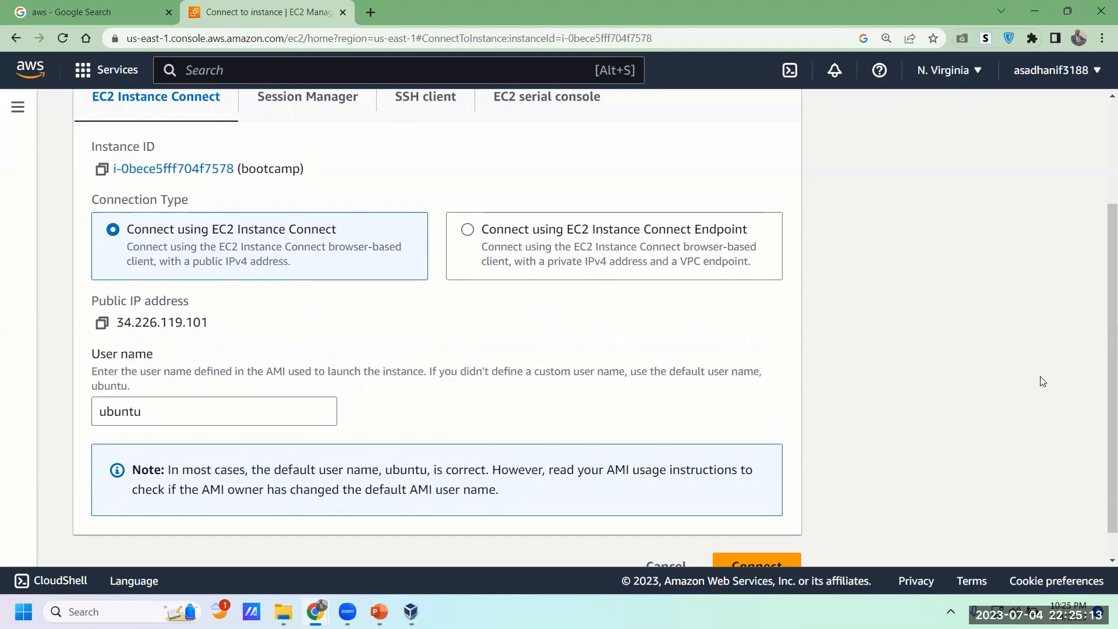
{"action": "scroll", "coordinate": [1100, 387], "scroll_direction": "down", "scroll_amount": 1}
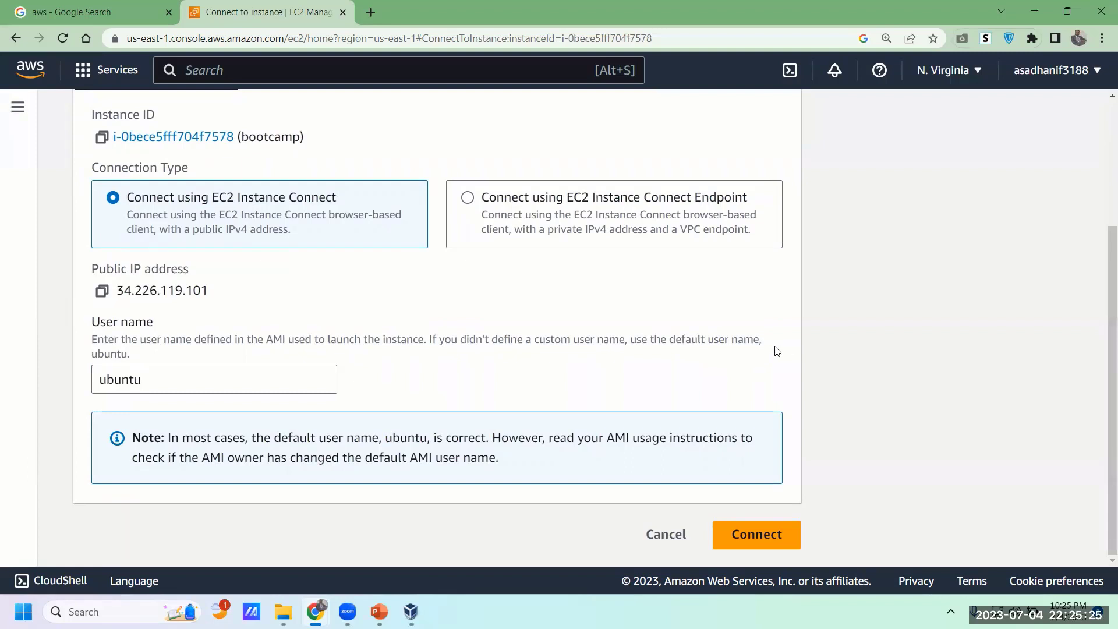
{"action": "left_click", "coordinate": [750, 539]}
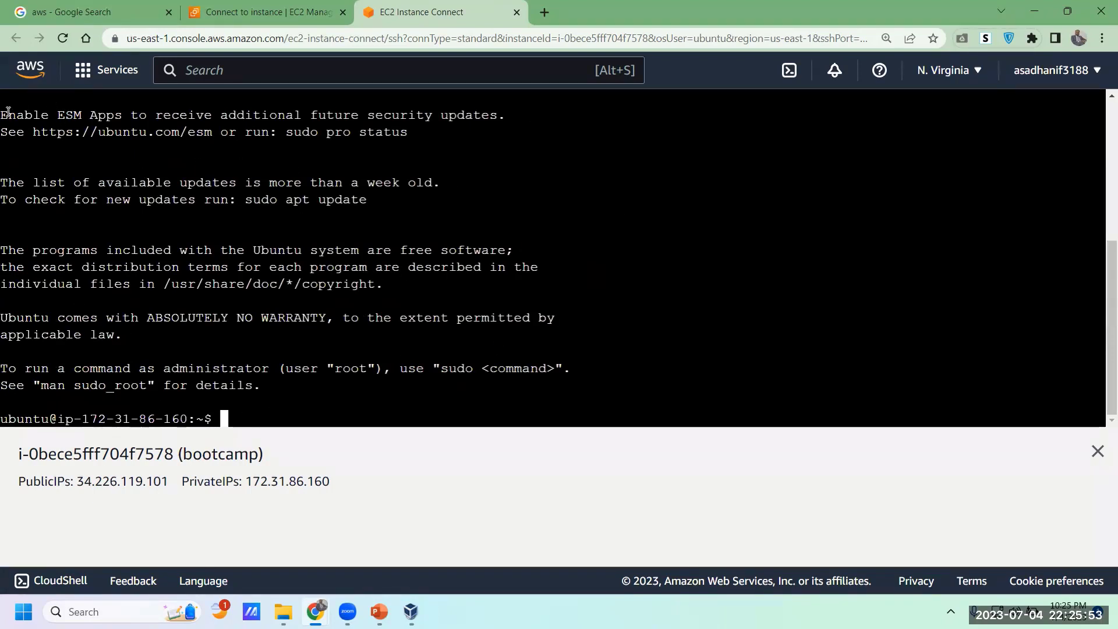
Step: Examine the terminal's Ubuntu welcome message and the user name and private IP host name in the prompt
{"action": "left_click_drag", "start_coordinate": [9, 114], "coordinate": [606, 400]}
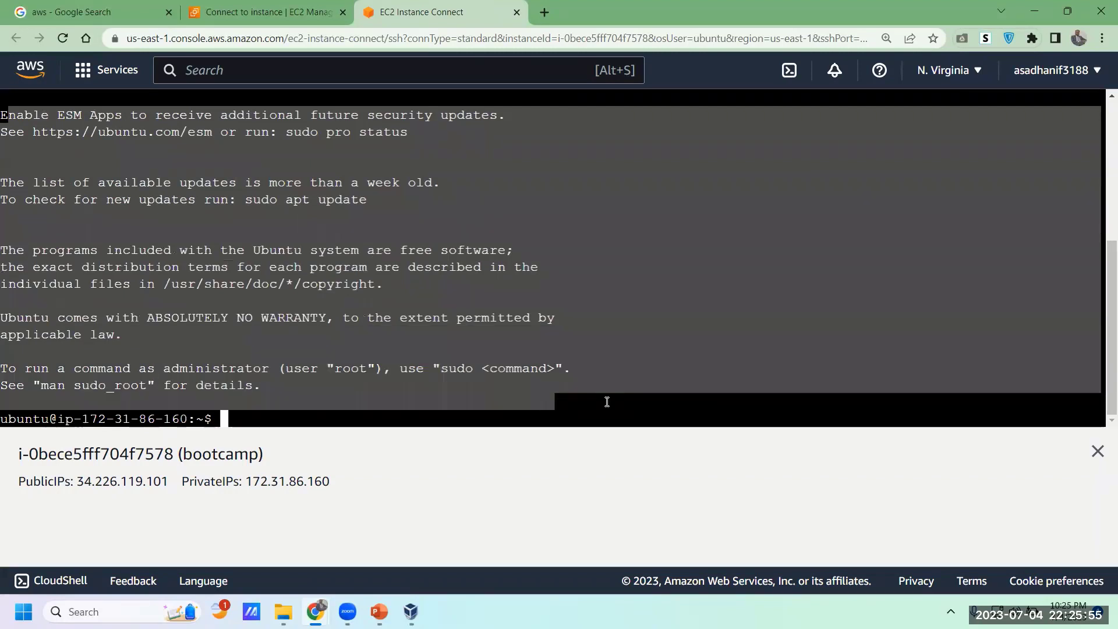
{"action": "left_click", "coordinate": [369, 389]}
{"action": "left_click_drag", "start_coordinate": [213, 420], "coordinate": [150, 419]}
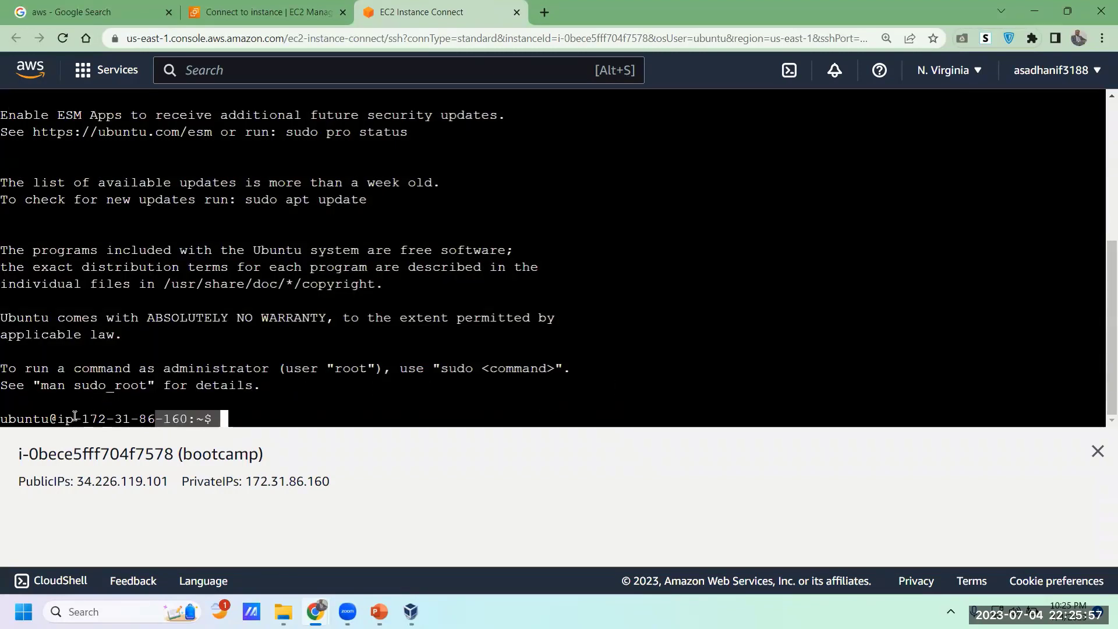
{"action": "double_click", "coordinate": [11, 419]}
{"action": "left_click", "coordinate": [12, 419]}
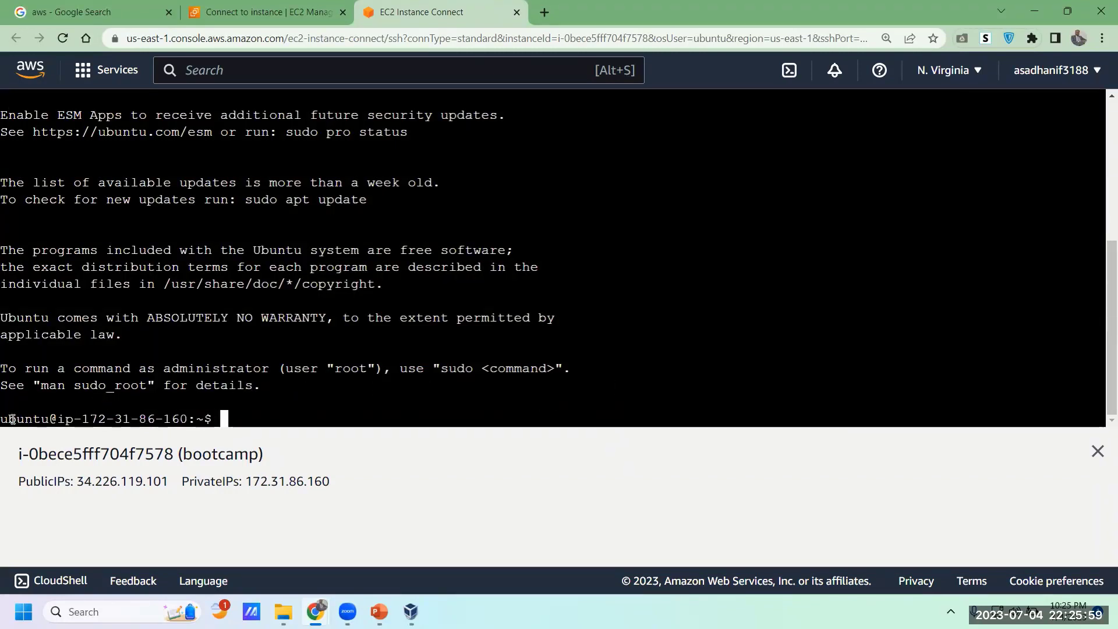
{"action": "left_click_drag", "start_coordinate": [58, 420], "coordinate": [186, 421]}
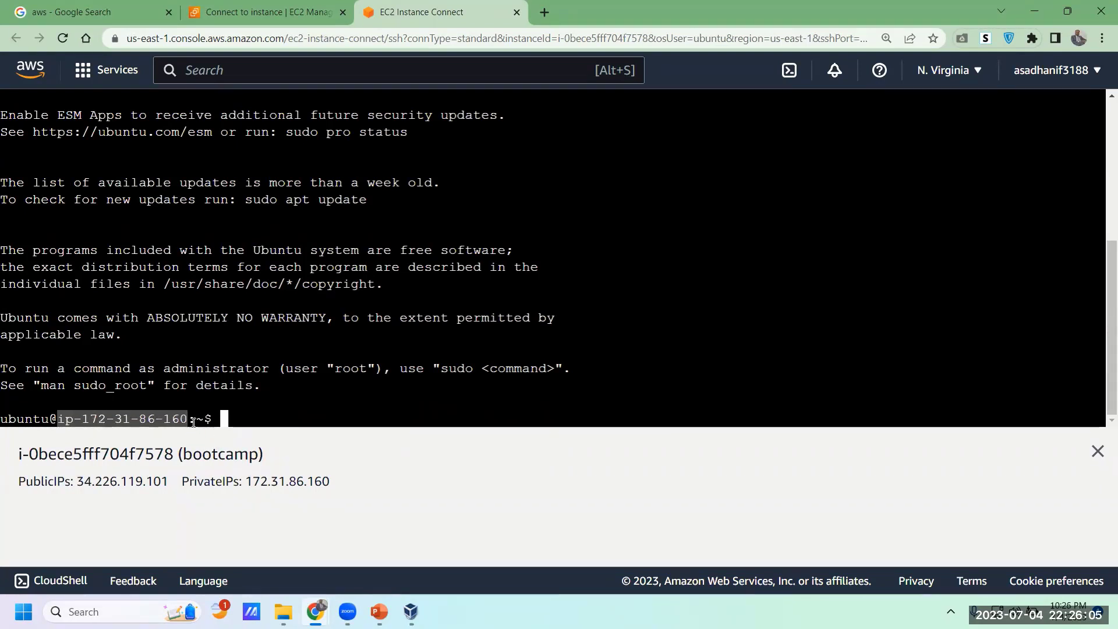
{"action": "left_click", "coordinate": [187, 420]}
{"action": "left_click_drag", "start_coordinate": [186, 420], "coordinate": [58, 420]}
{"action": "triple_click", "coordinate": [32, 419]}
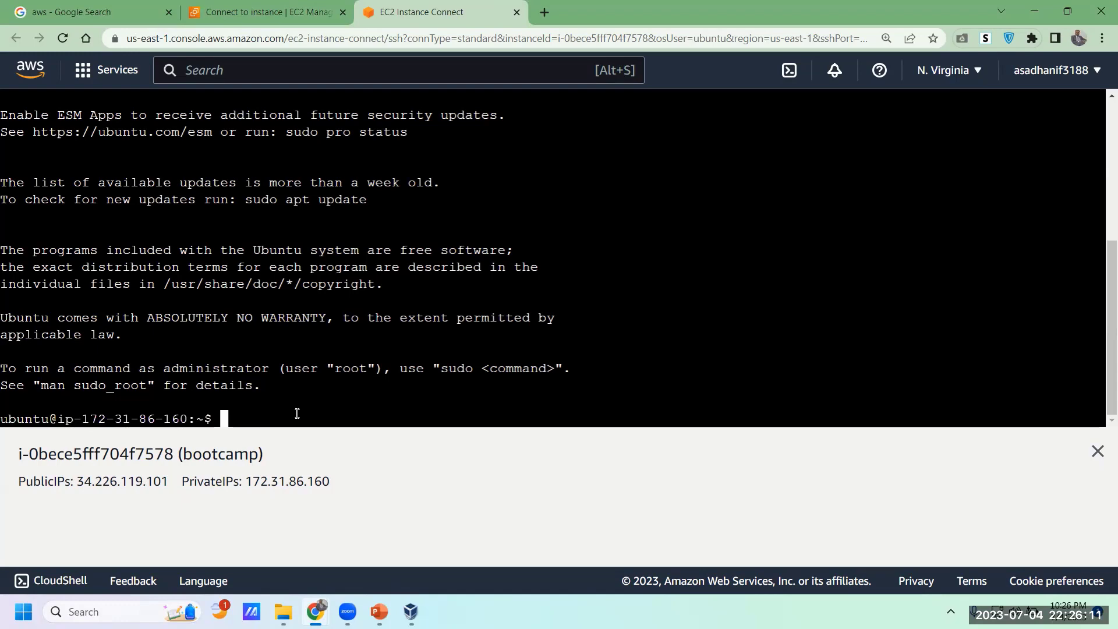
Step: Enter a few blank lines in the instance's terminal, then run ls and pwd
{"action": "key", "text": "Return"}
{"action": "key", "text": "Return"}
{"action": "key", "text": "Return"}
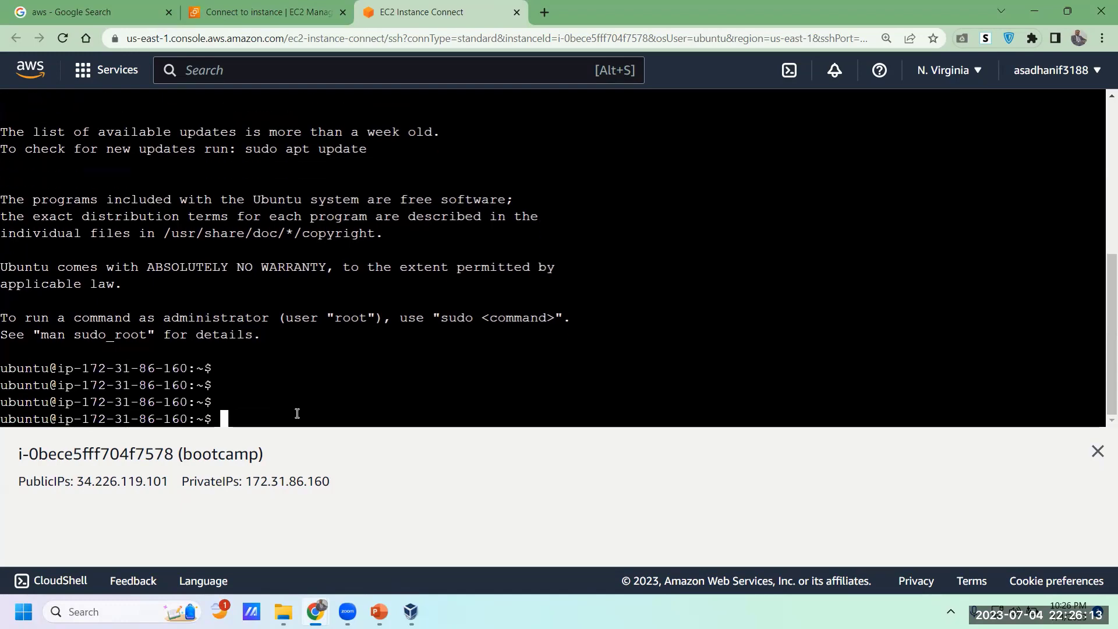
{"action": "type", "text": "ls"}
{"action": "key", "text": "Return"}
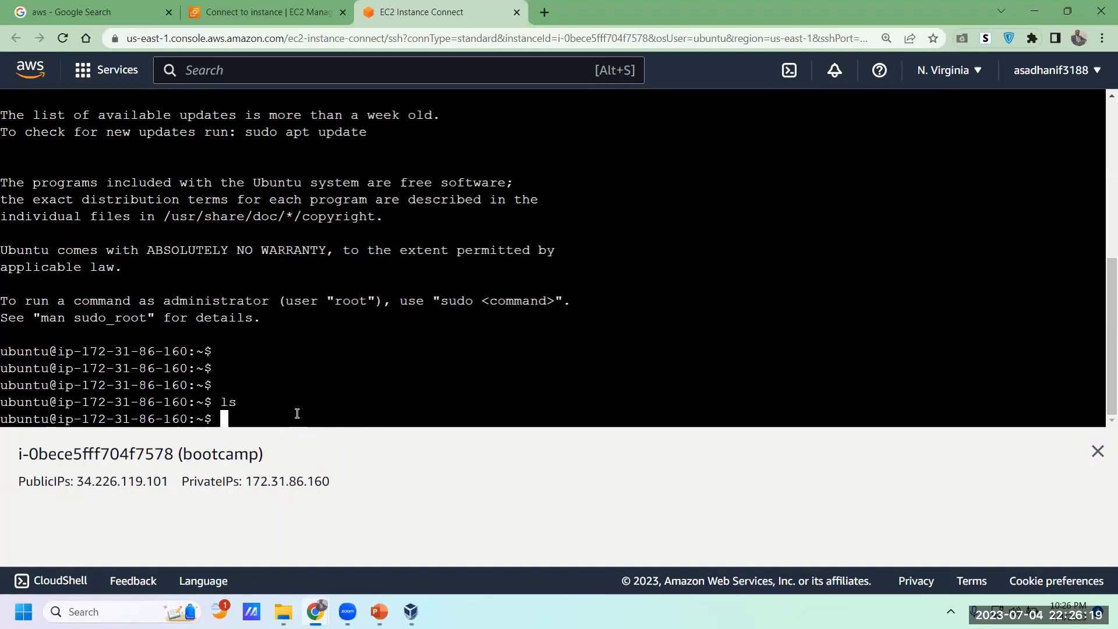
{"action": "type", "text": "pwd"}
{"action": "key", "text": "Return"}
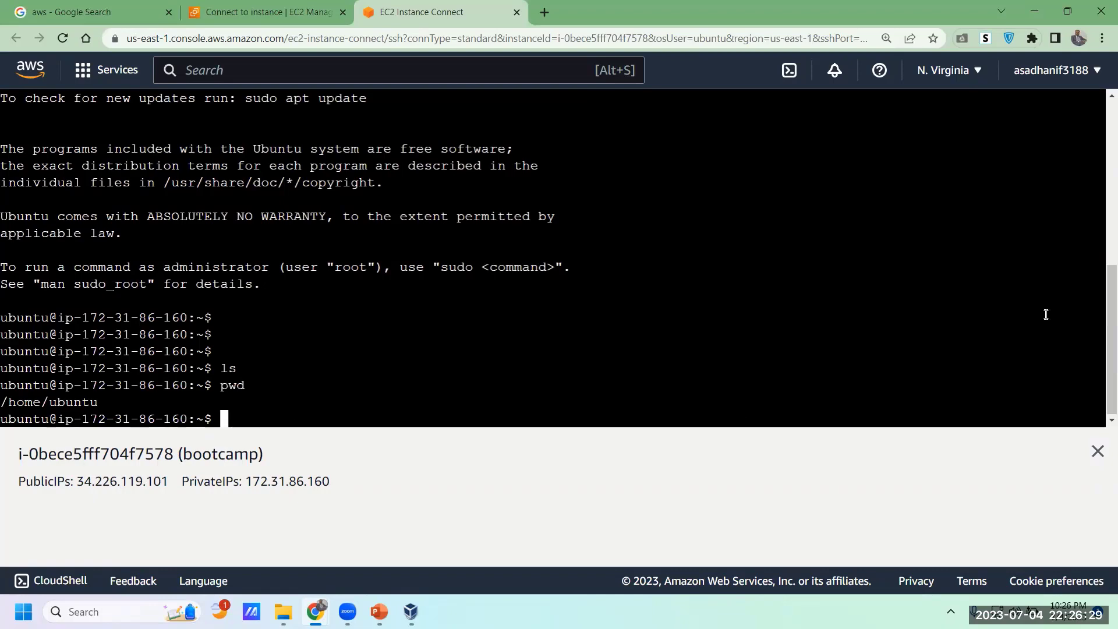
Step: Review the terminal's welcome message, system information and the output of the ls and pwd commands
{"action": "scroll", "coordinate": [1101, 313], "scroll_direction": "up", "scroll_amount": 1}
{"action": "scroll", "coordinate": [1100, 314], "scroll_direction": "up", "scroll_amount": 3}
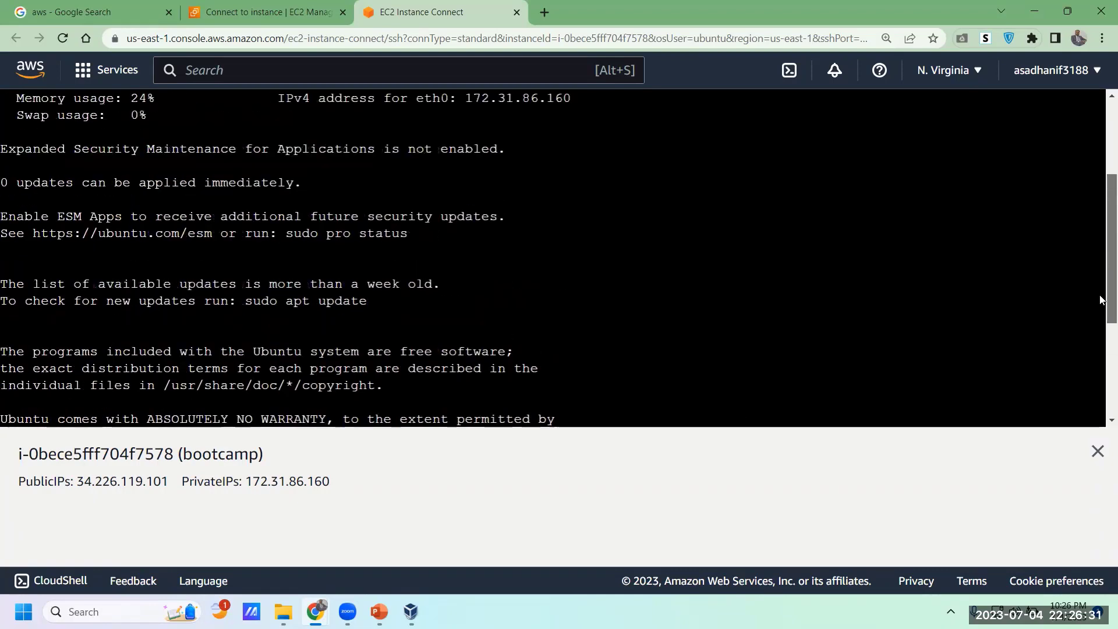
{"action": "scroll", "coordinate": [1104, 294], "scroll_direction": "down", "scroll_amount": 4}
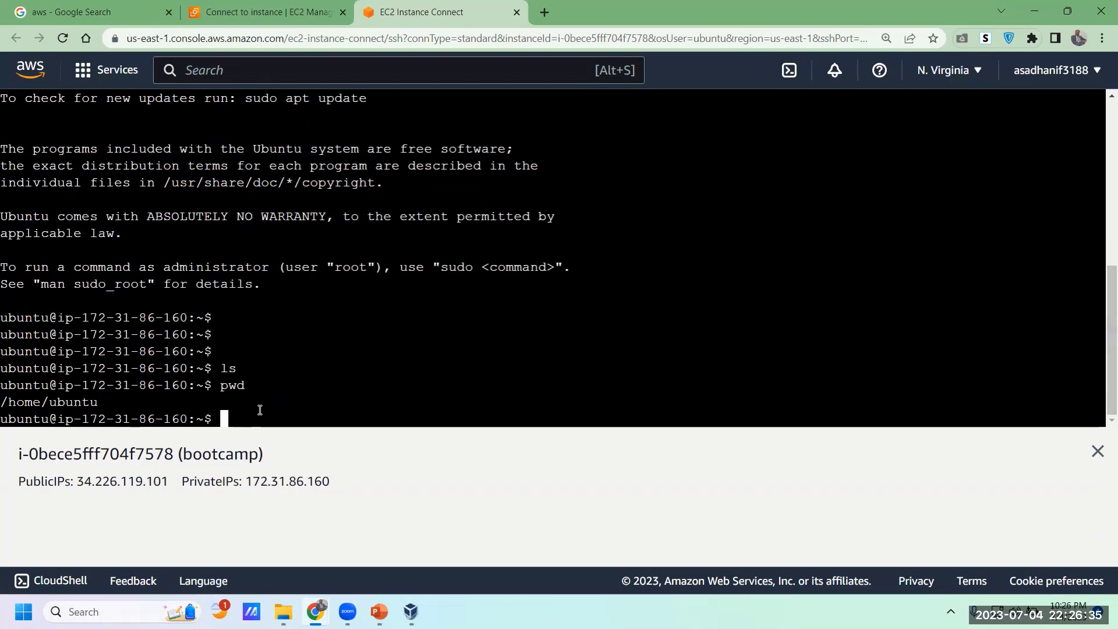
{"action": "left_click_drag", "start_coordinate": [226, 415], "coordinate": [5, 269]}
{"action": "left_click", "coordinate": [205, 358]}
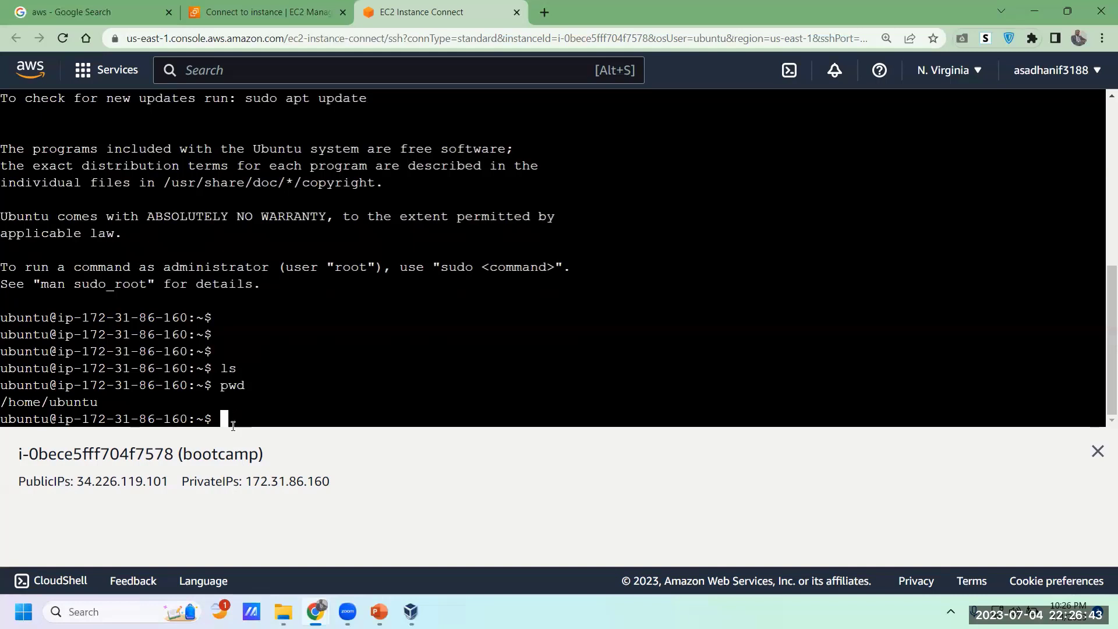
{"action": "left_click_drag", "start_coordinate": [262, 420], "coordinate": [11, 117]}
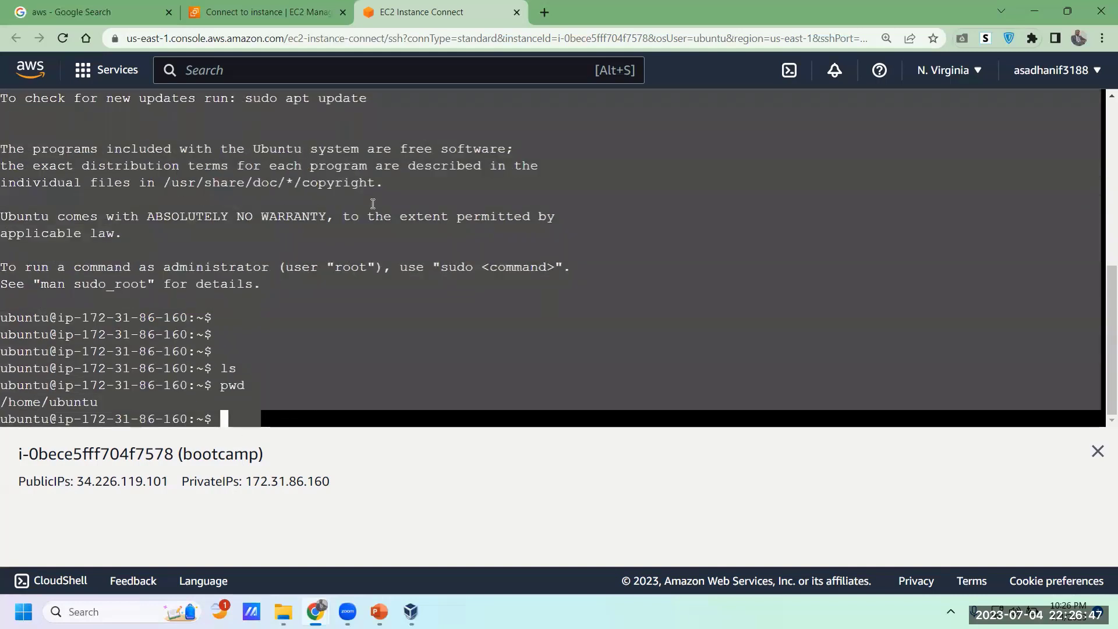
{"action": "left_click", "coordinate": [516, 298]}
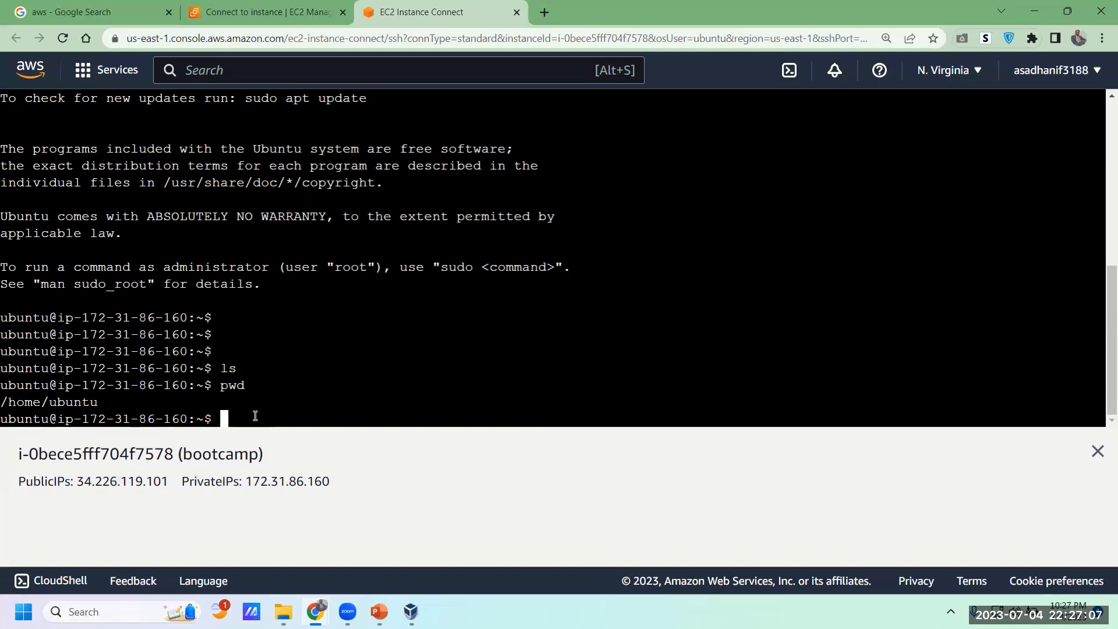
{"action": "left_click_drag", "start_coordinate": [263, 387], "coordinate": [1, 318]}
{"action": "left_click", "coordinate": [272, 375]}
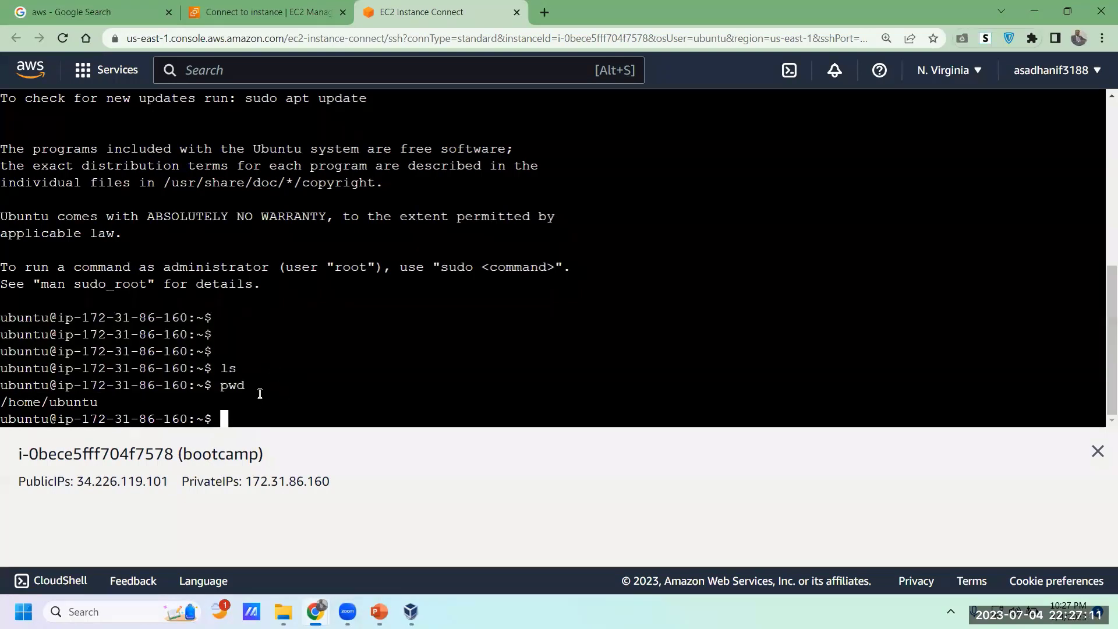
{"action": "left_click_drag", "start_coordinate": [259, 396], "coordinate": [243, 385]}
{"action": "left_click", "coordinate": [243, 405]}
{"action": "left_click_drag", "start_coordinate": [131, 403], "coordinate": [3, 319]}
{"action": "left_click", "coordinate": [249, 358]}
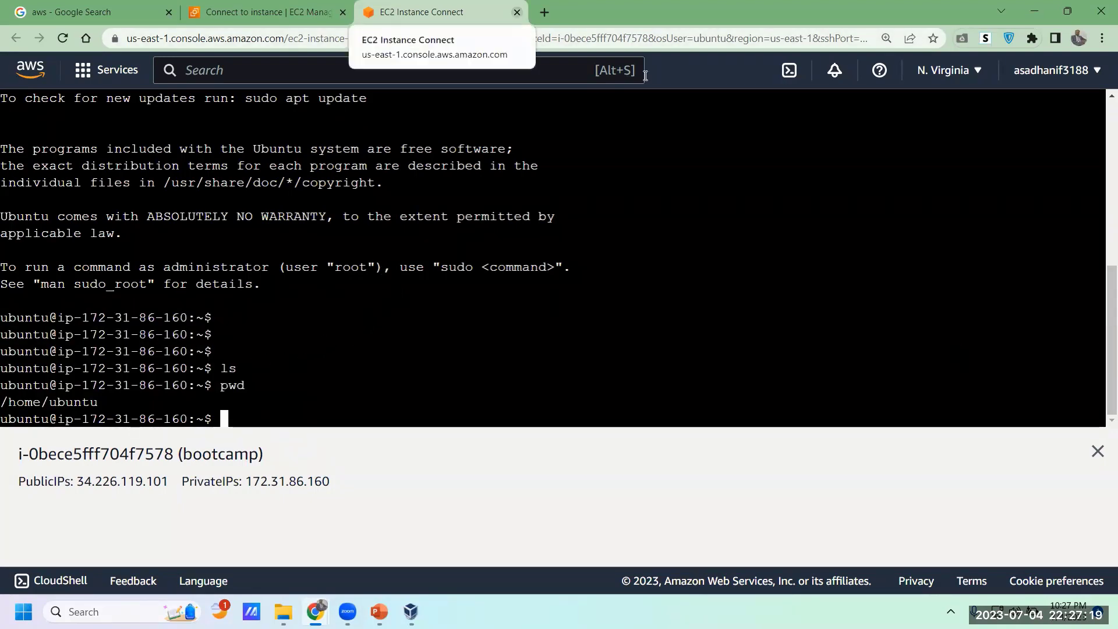
Step: Close the EC2 Instance Connect terminal and return to the bootcamp instance's connection options
{"action": "left_click", "coordinate": [517, 12]}
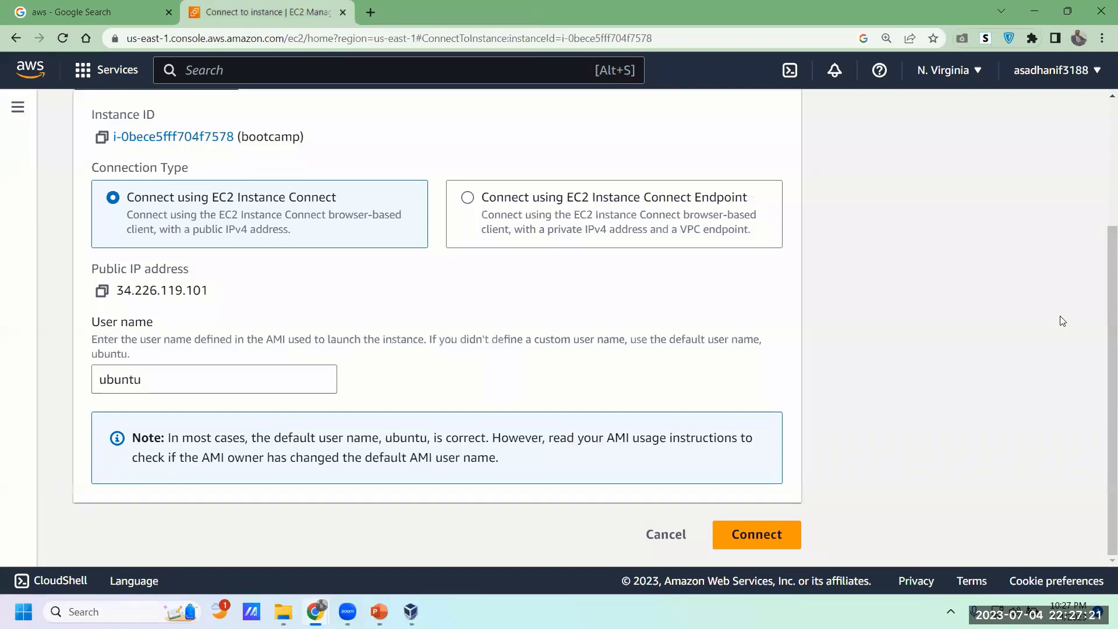
{"action": "scroll", "coordinate": [1102, 326], "scroll_direction": "up", "scroll_amount": 2}
{"action": "left_click_drag", "start_coordinate": [1103, 277], "coordinate": [1103, 320]}
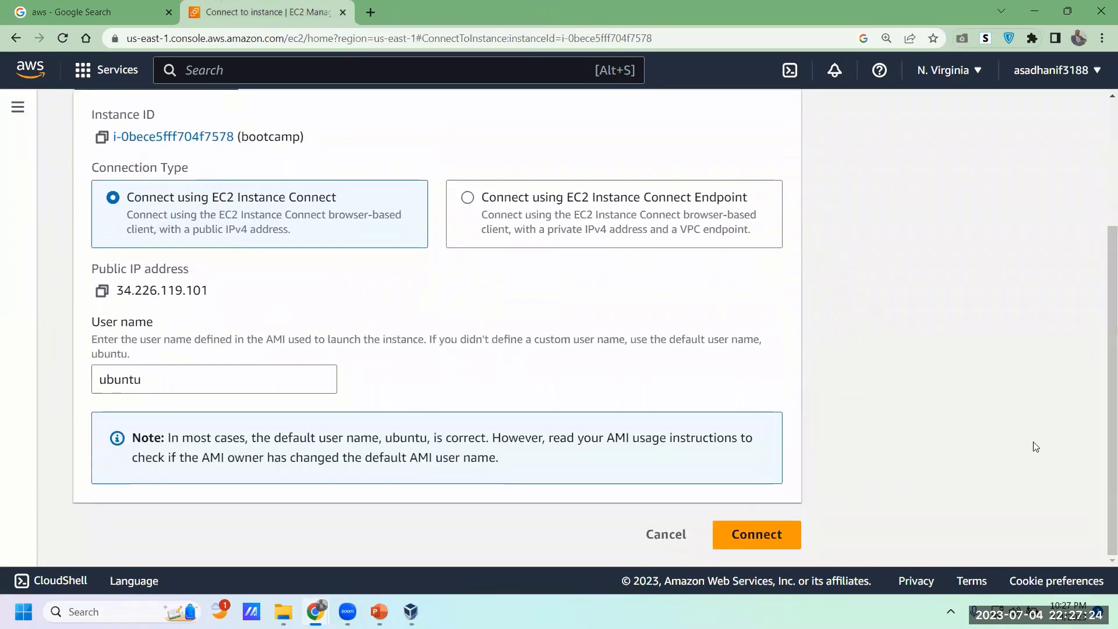
Step: Connect to the bootcamp instance with EC2 Instance Connect as ubuntu and enter two blank lines in its terminal
{"action": "left_click", "coordinate": [753, 534]}
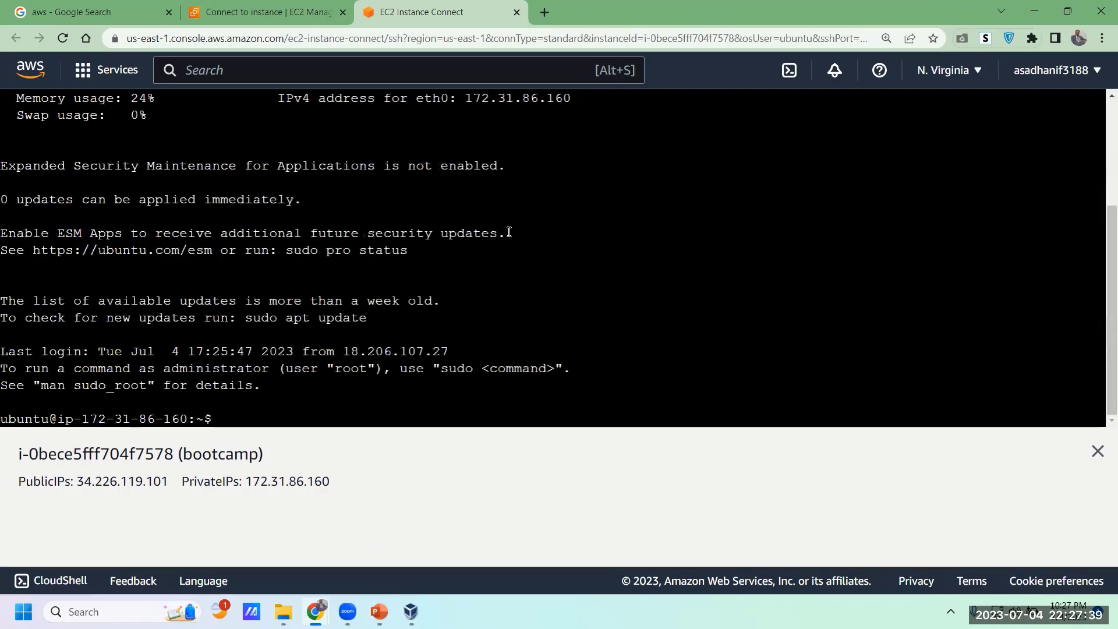
{"action": "left_click", "coordinate": [304, 360]}
{"action": "key", "text": "Return"}
{"action": "key", "text": "Return"}
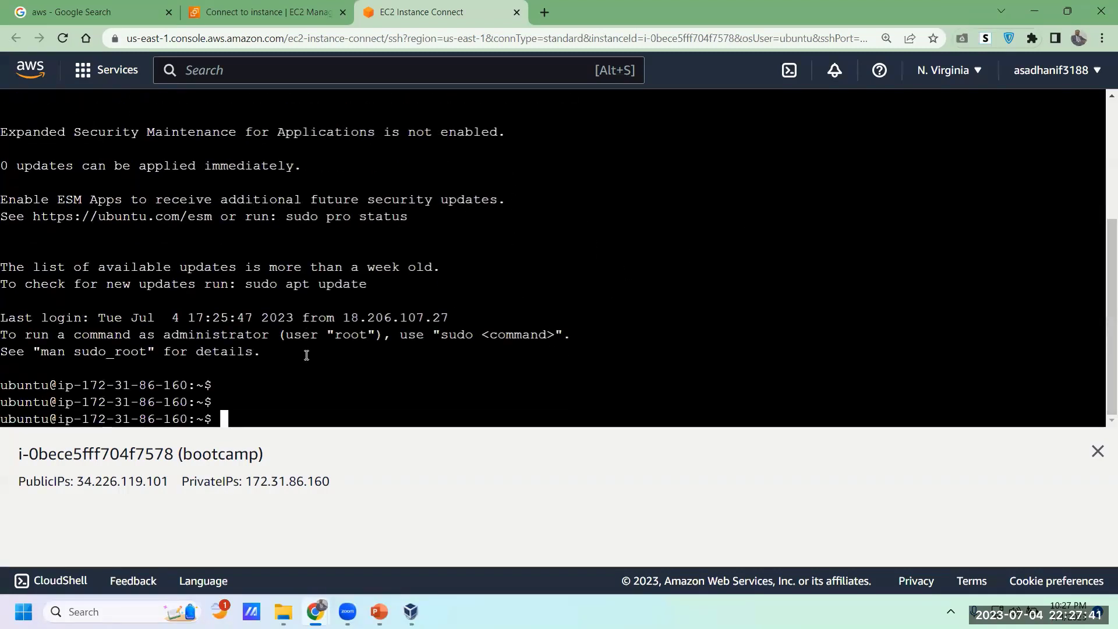
Step: Return from the connection options to the EC2 instances list and close the bootcamp terminal session
{"action": "left_click", "coordinate": [284, 11]}
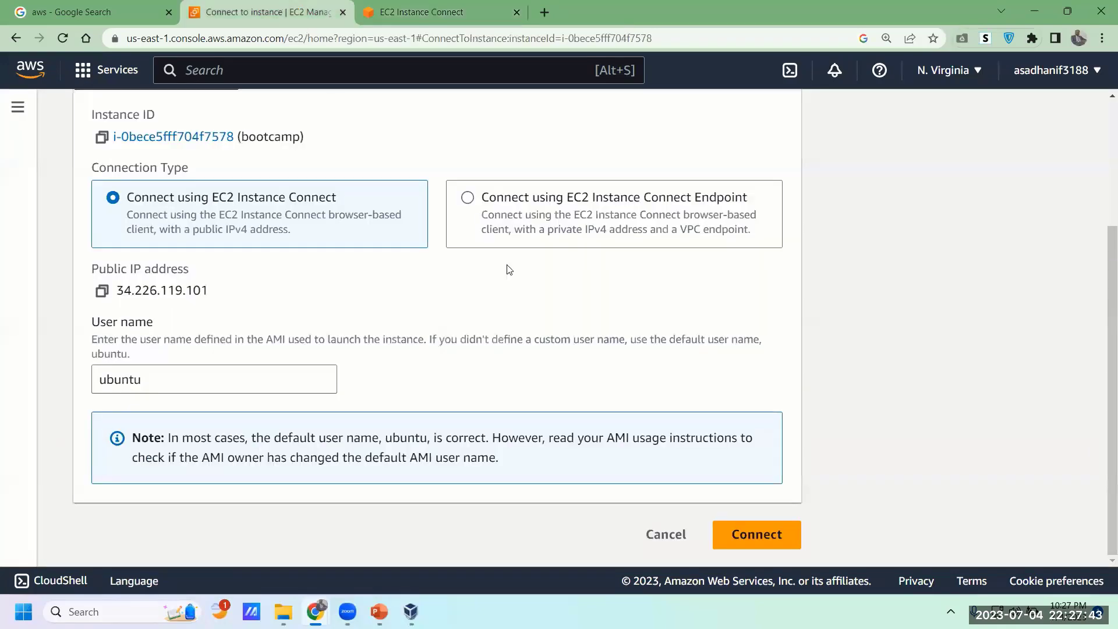
{"action": "left_click_drag", "start_coordinate": [1103, 377], "coordinate": [1101, 232]}
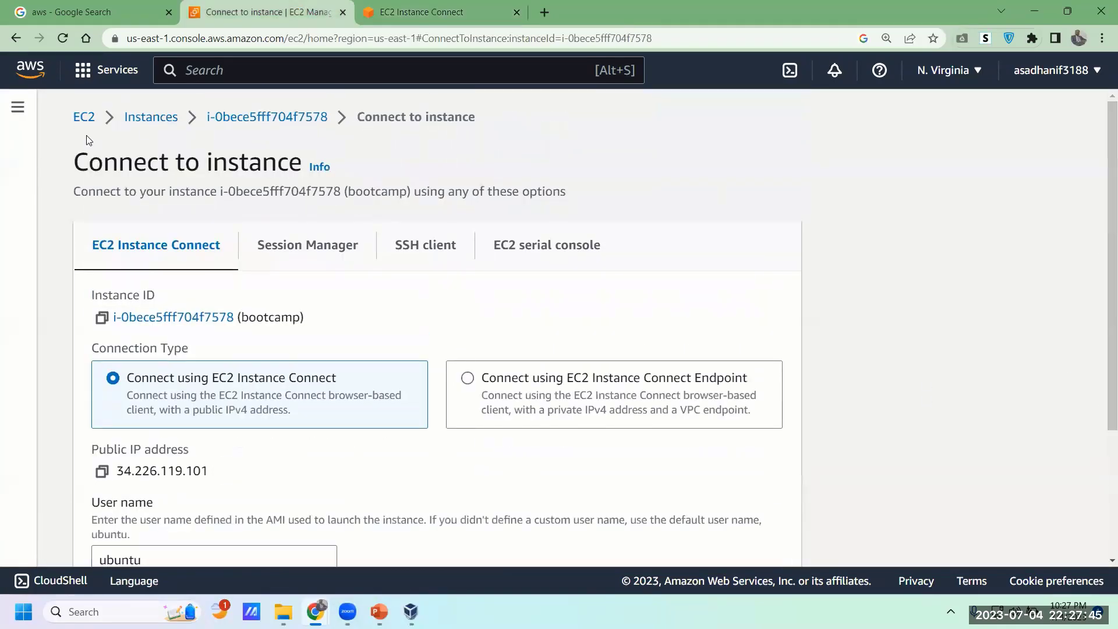
{"action": "left_click", "coordinate": [150, 117]}
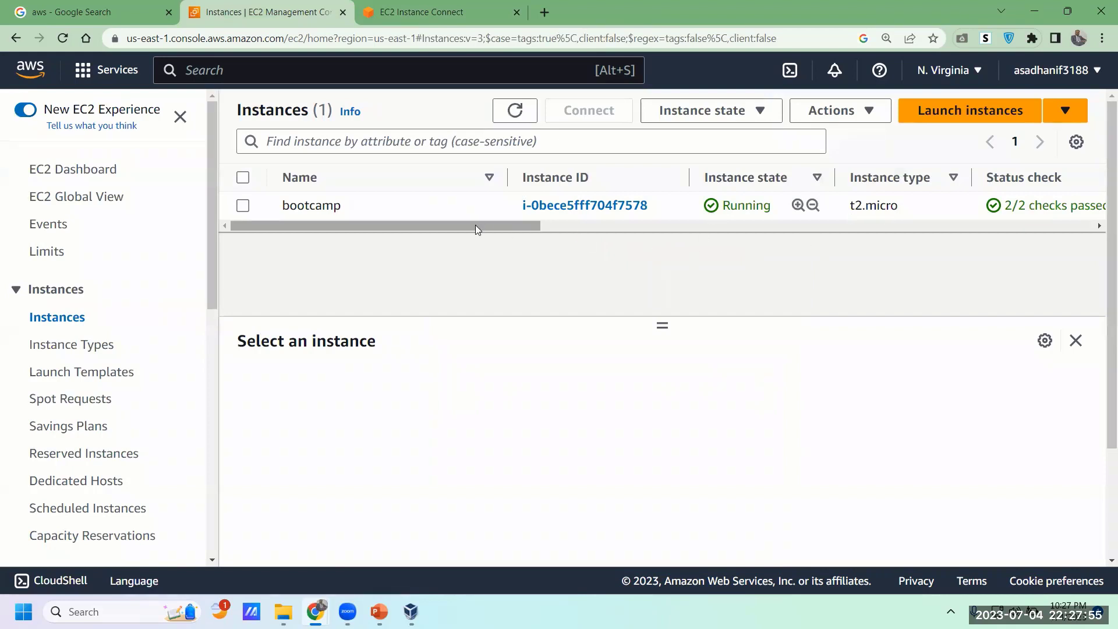
{"action": "mouse_move", "coordinate": [476, 225]}
{"action": "left_mouse_down"}
{"action": "mouse_move", "coordinate": [658, 230]}
{"action": "mouse_move", "coordinate": [467, 226]}
{"action": "left_mouse_up"}
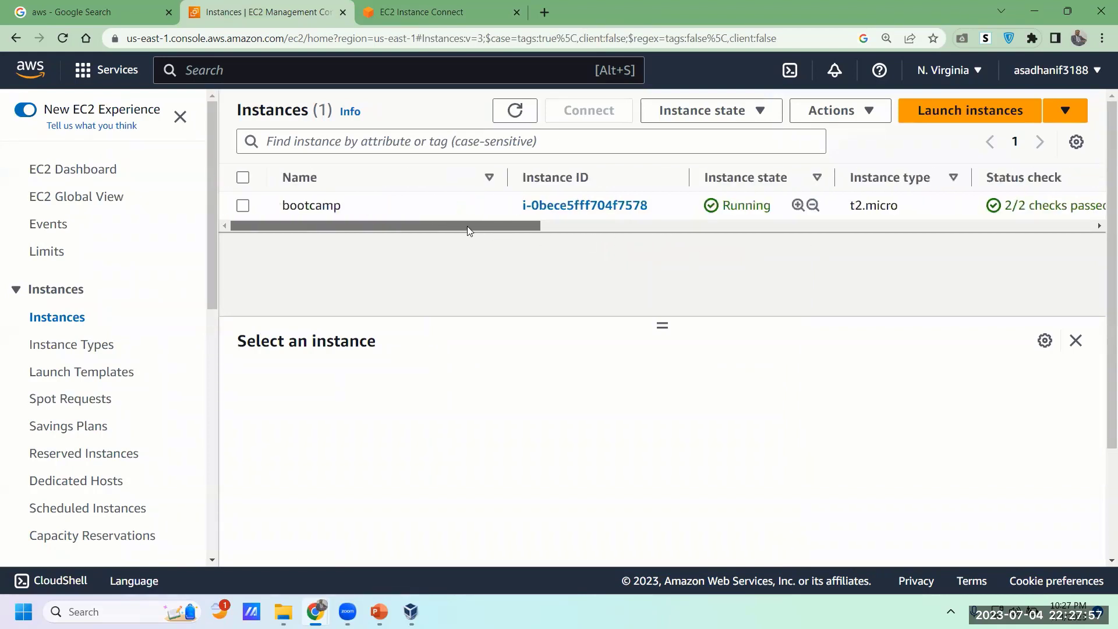
{"action": "left_click", "coordinate": [517, 12]}
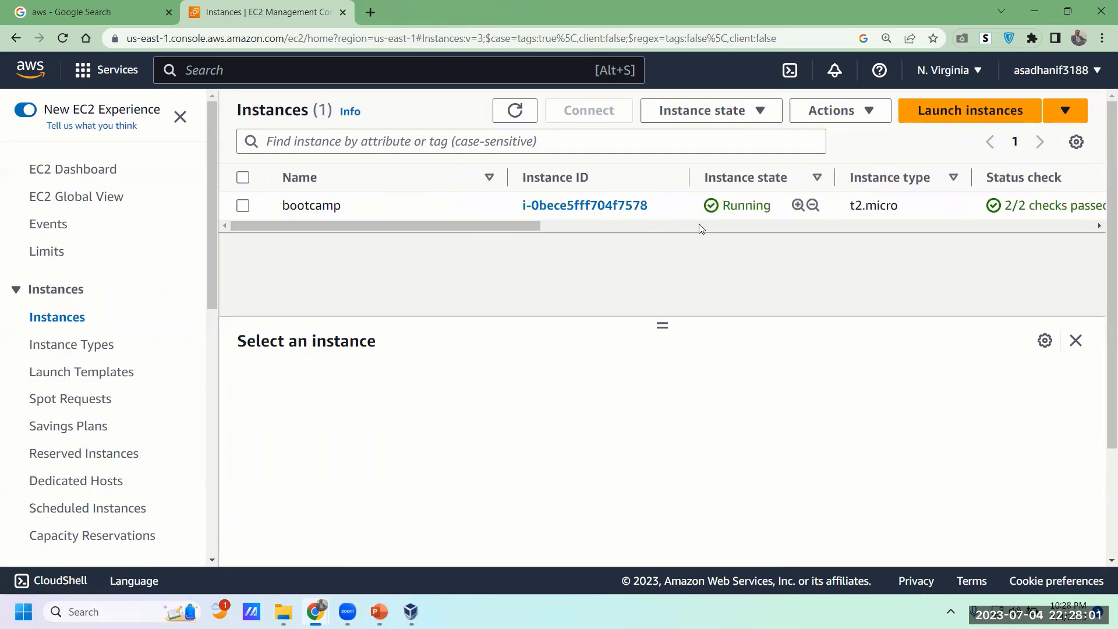
Step: Select the bootcamp instance in the instances list, stop it and confirm the stop
{"action": "left_click", "coordinate": [243, 206]}
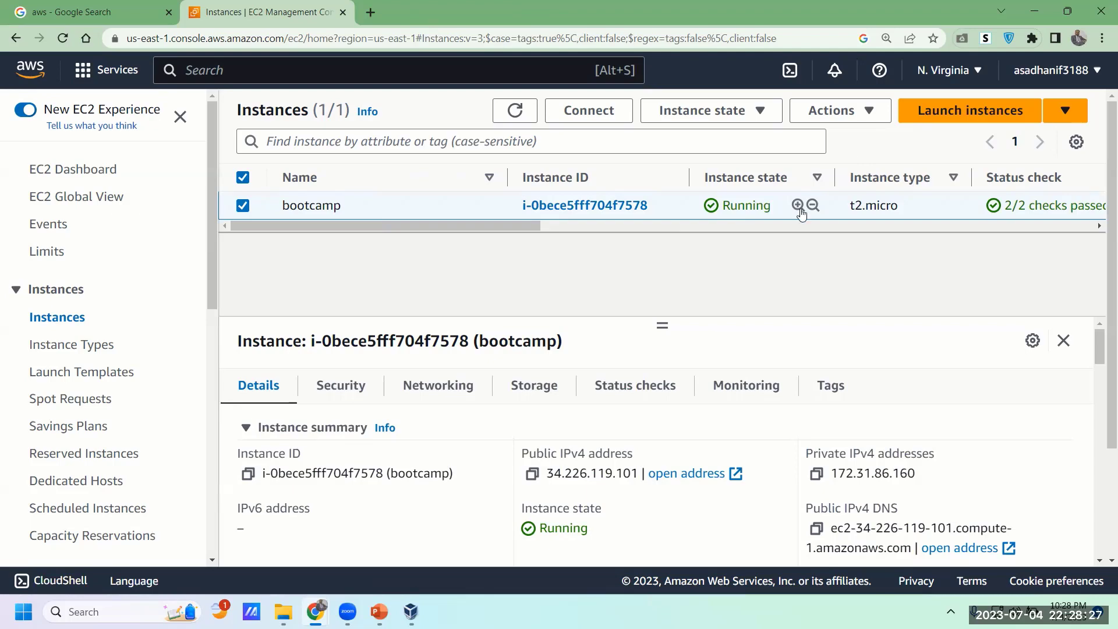
{"action": "left_click", "coordinate": [243, 208]}
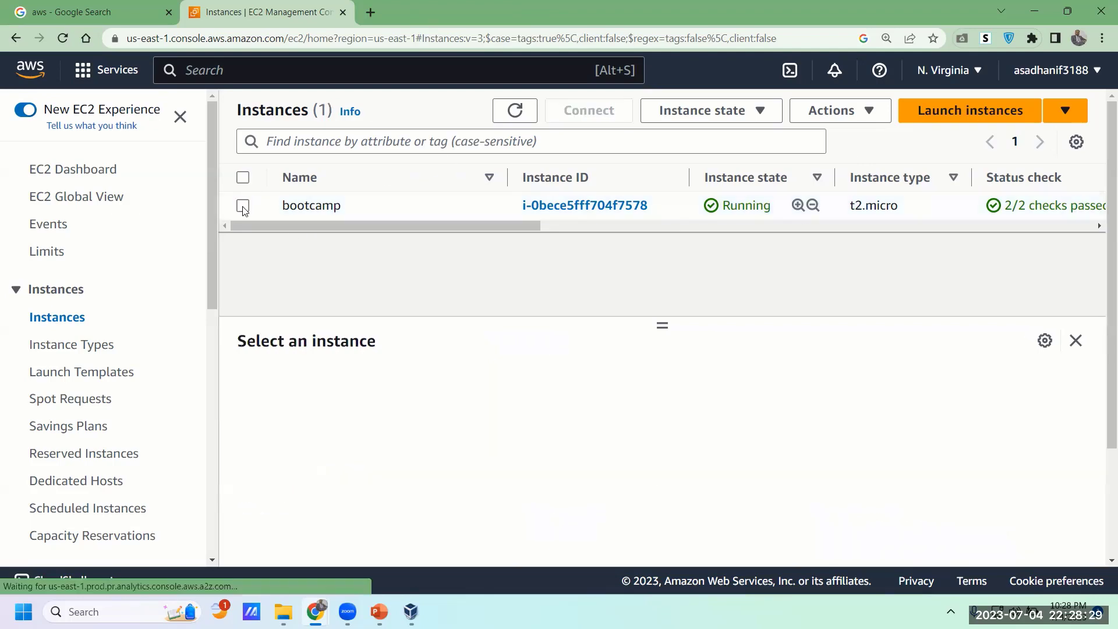
{"action": "left_click", "coordinate": [243, 207]}
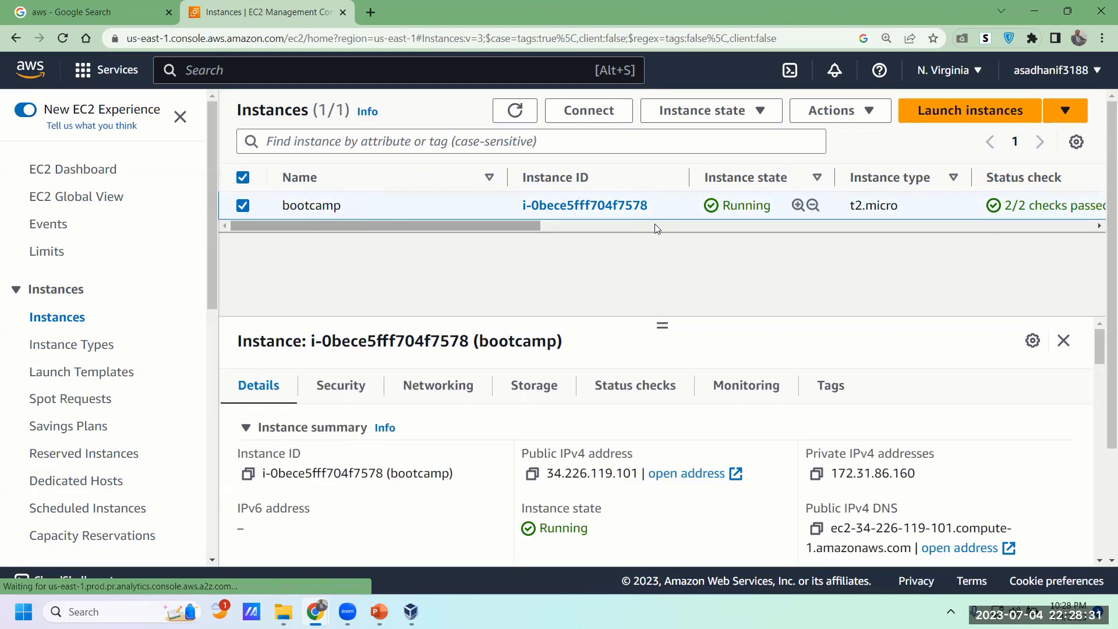
{"action": "left_click", "coordinate": [761, 112]}
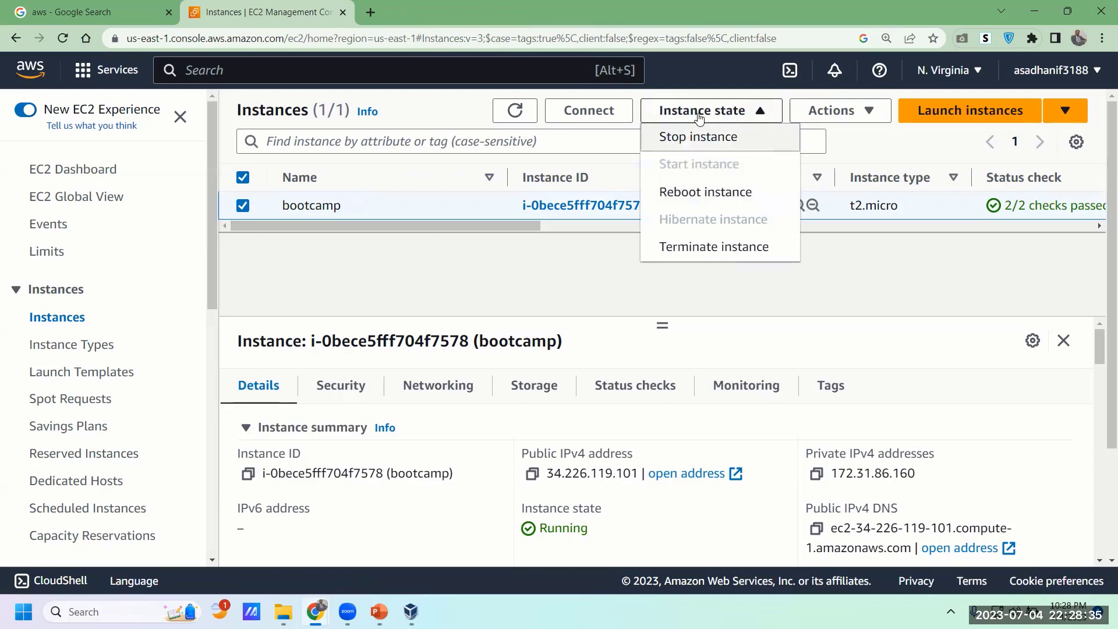
{"action": "left_click", "coordinate": [854, 143]}
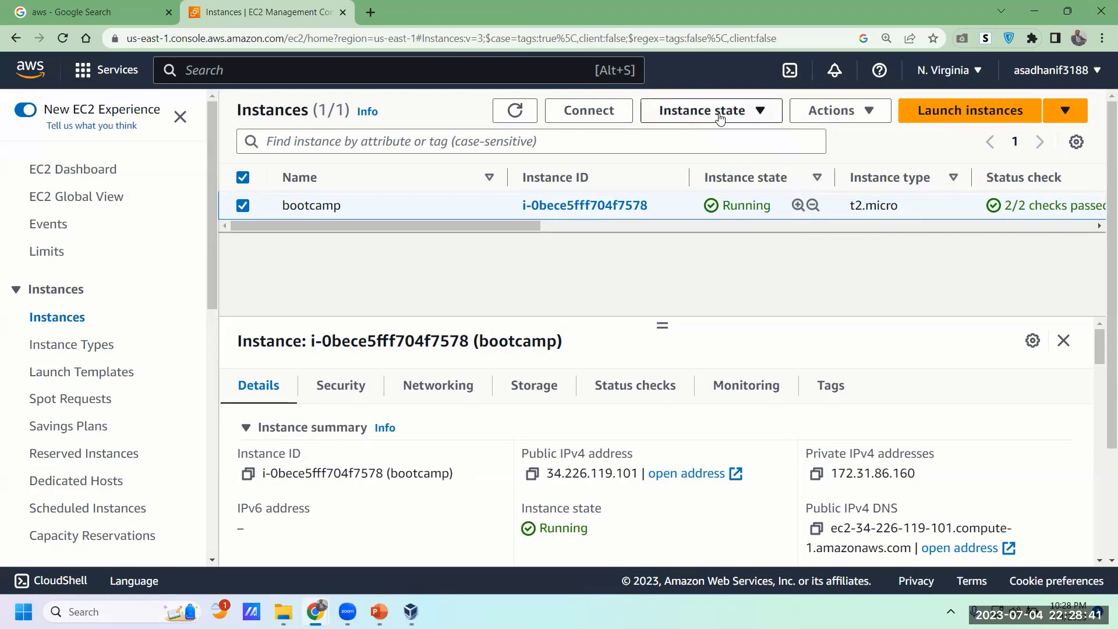
{"action": "left_click", "coordinate": [868, 113]}
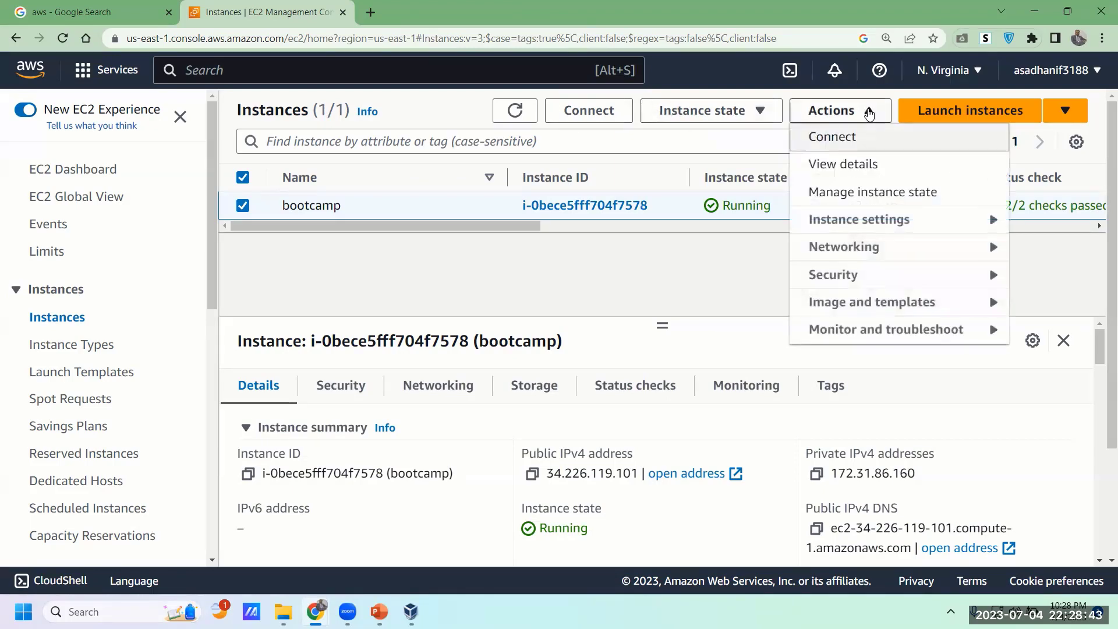
{"action": "left_click", "coordinate": [738, 143]}
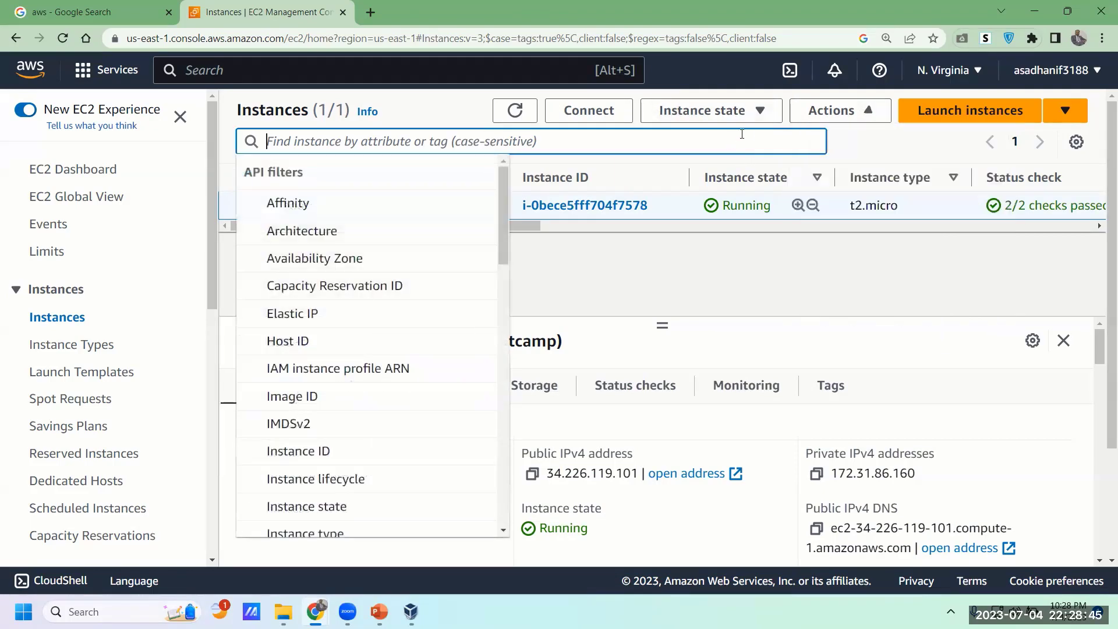
{"action": "left_click", "coordinate": [857, 145]}
{"action": "left_click", "coordinate": [757, 113]}
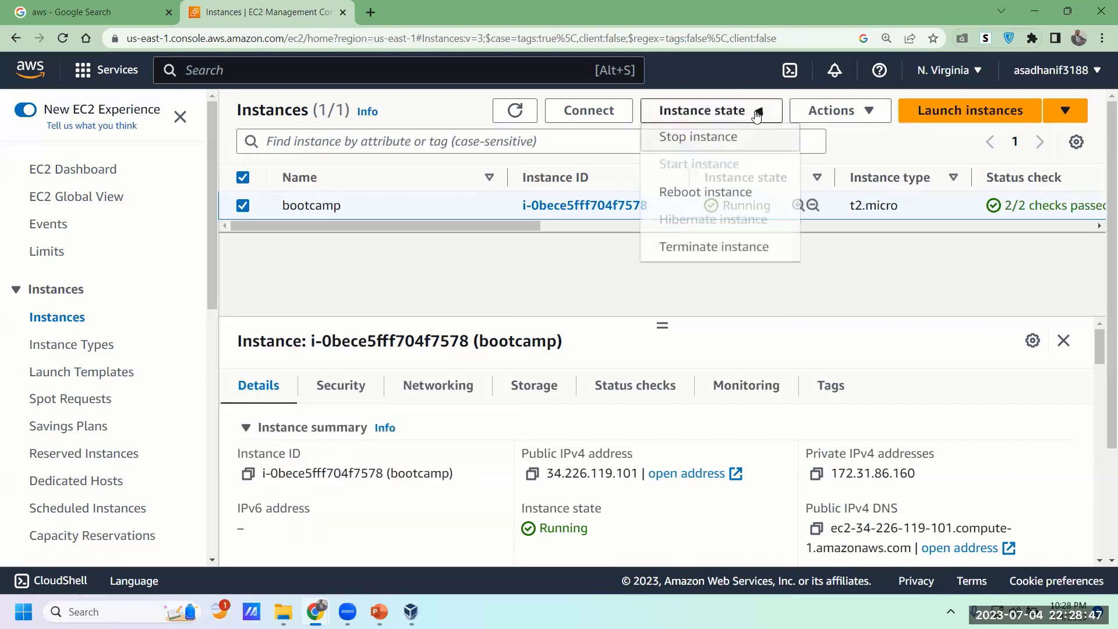
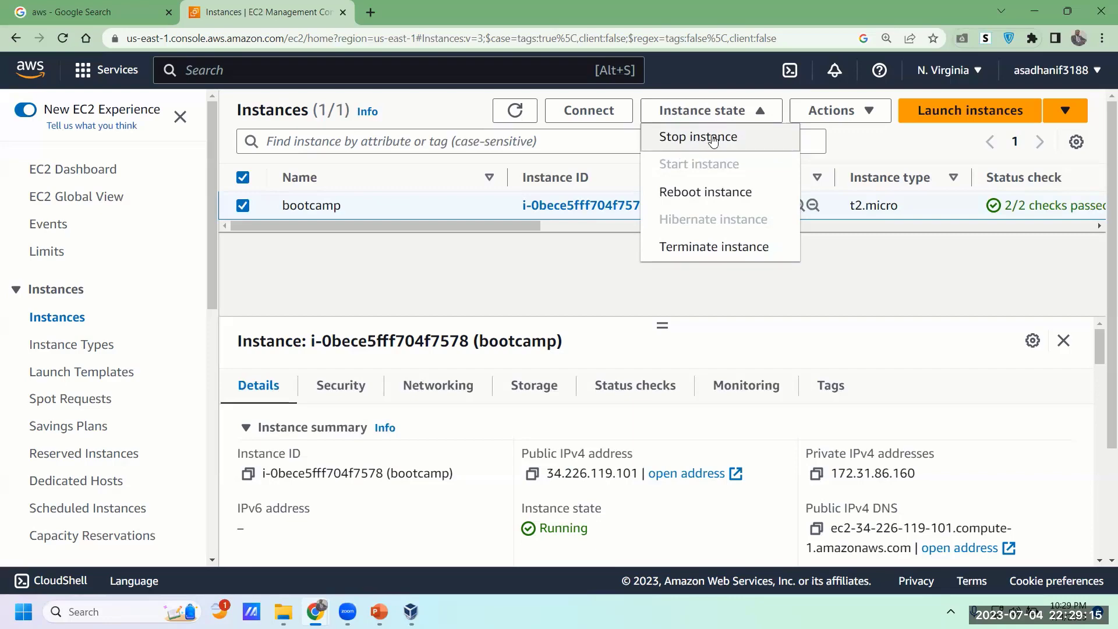
{"action": "left_click", "coordinate": [713, 141]}
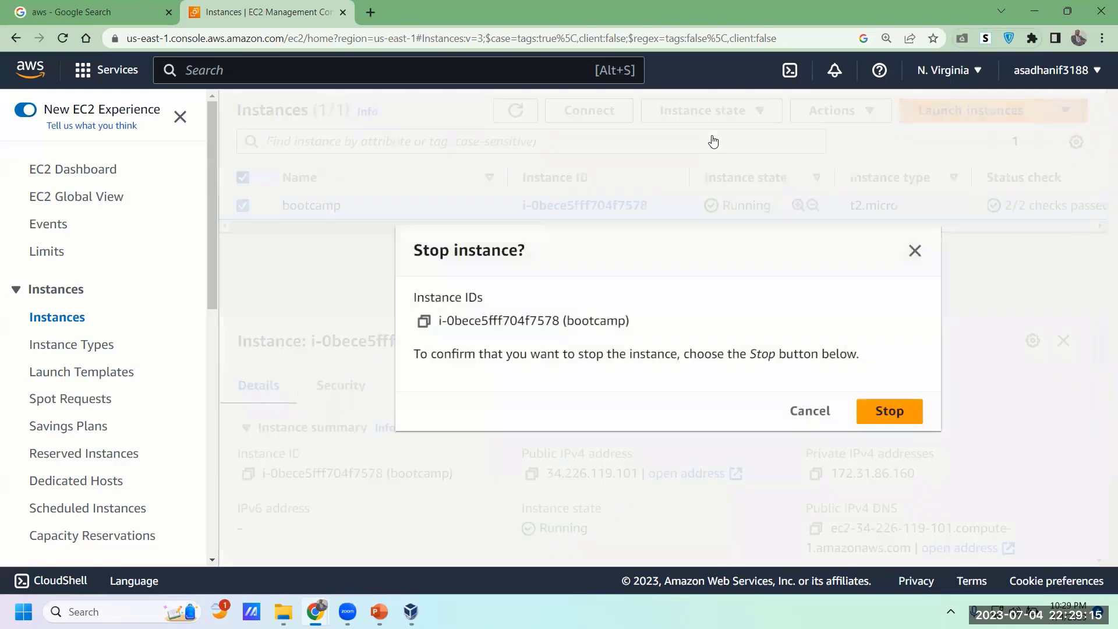
{"action": "left_click", "coordinate": [889, 411]}
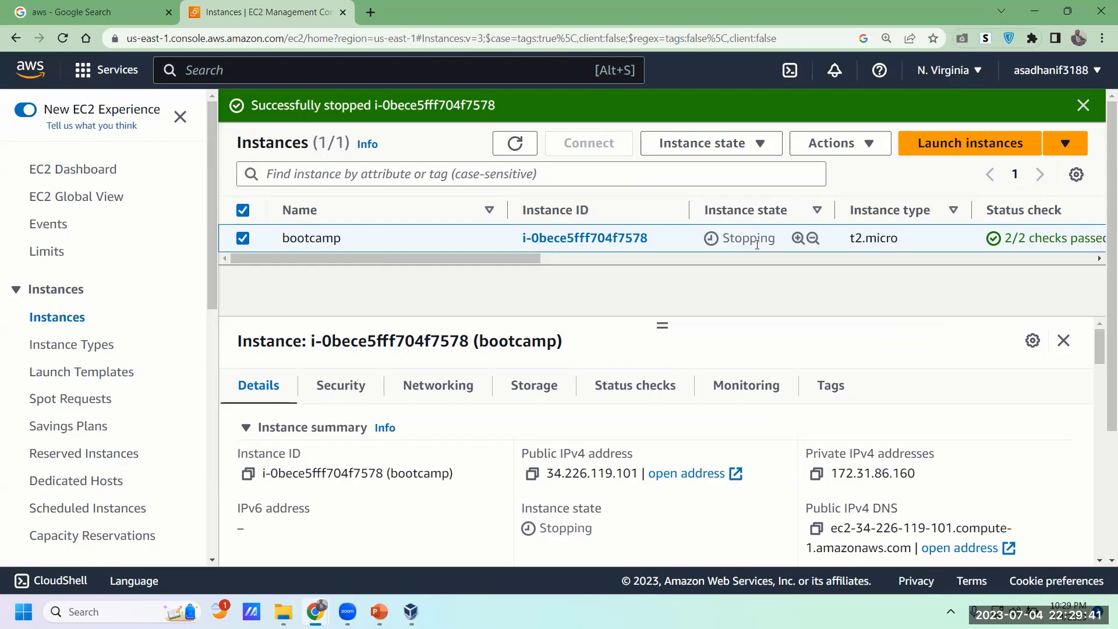
Step: Examine the bootcamp instance's state and the state-change options offered during and after the stop, including Start instance and Terminate instance
{"action": "left_click", "coordinate": [722, 155]}
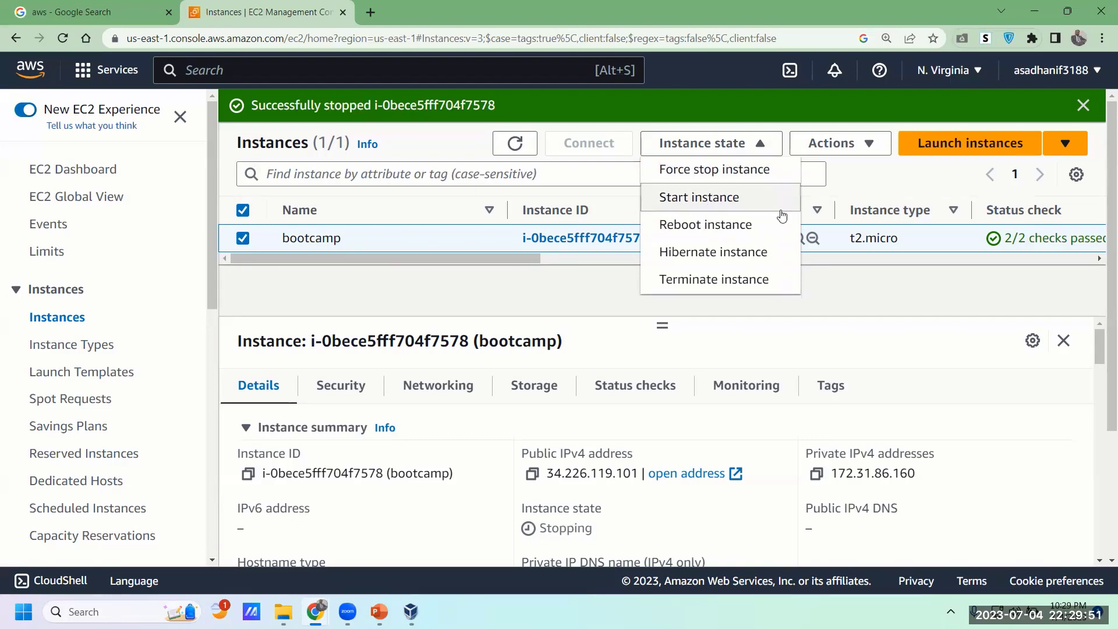
{"action": "left_click", "coordinate": [834, 284]}
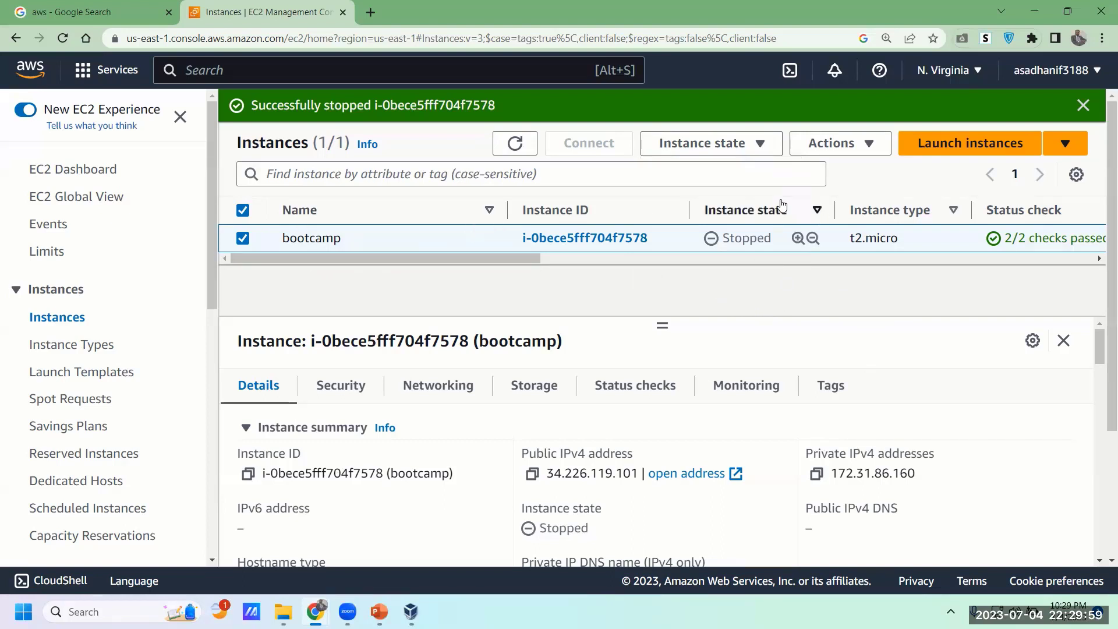
{"action": "left_click", "coordinate": [757, 144]}
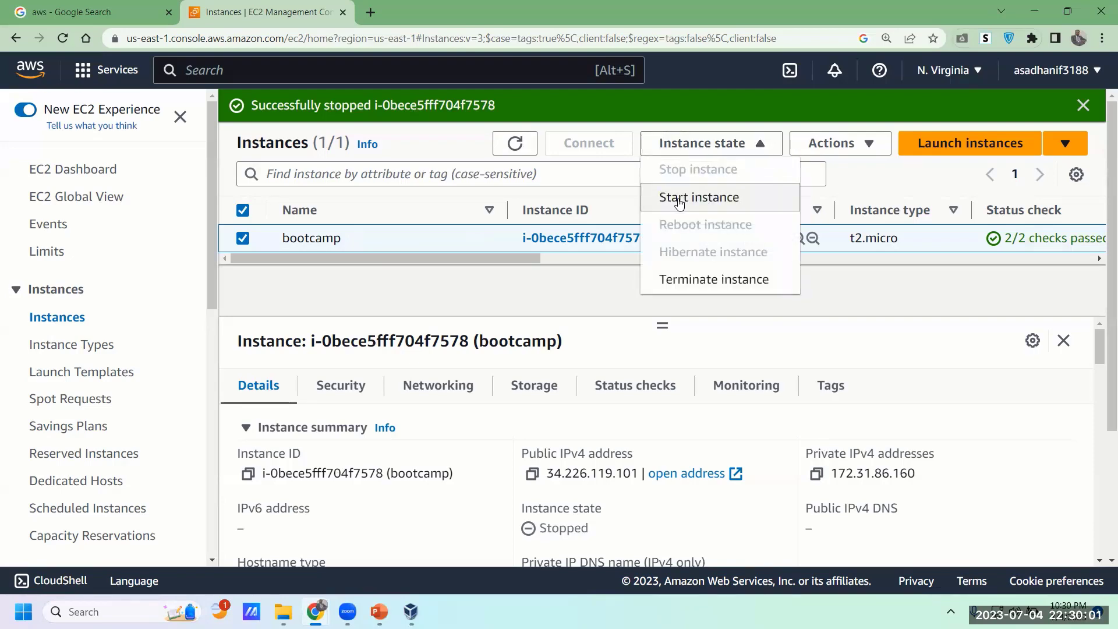
{"action": "left_click", "coordinate": [862, 176]}
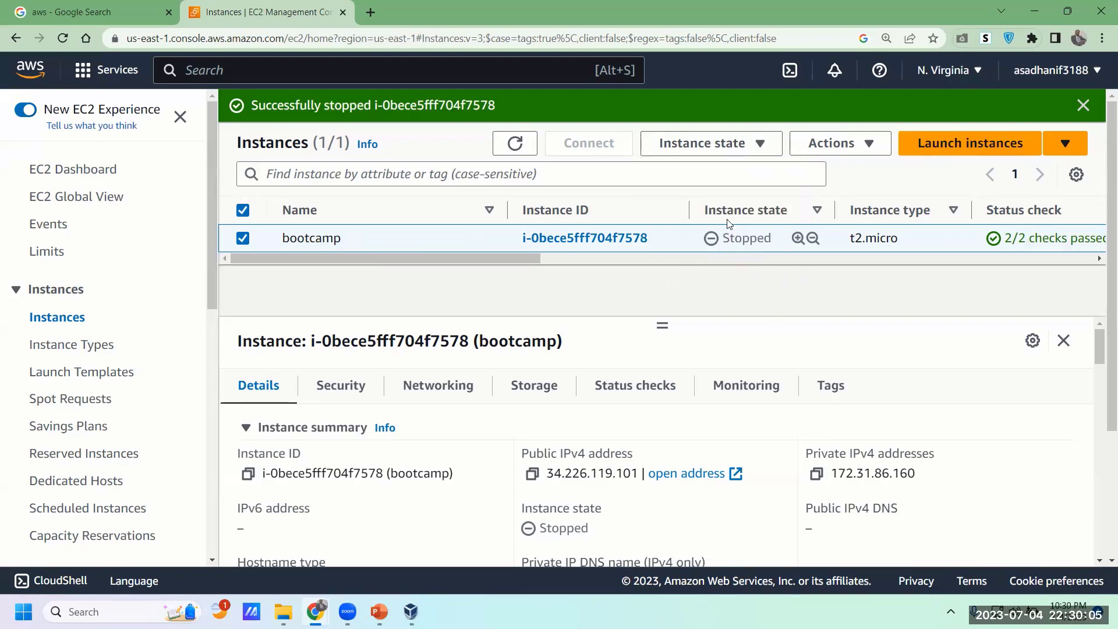
{"action": "double_click", "coordinate": [746, 239]}
{"action": "left_click", "coordinate": [746, 238]}
{"action": "double_click", "coordinate": [746, 238]}
{"action": "left_click", "coordinate": [755, 150]}
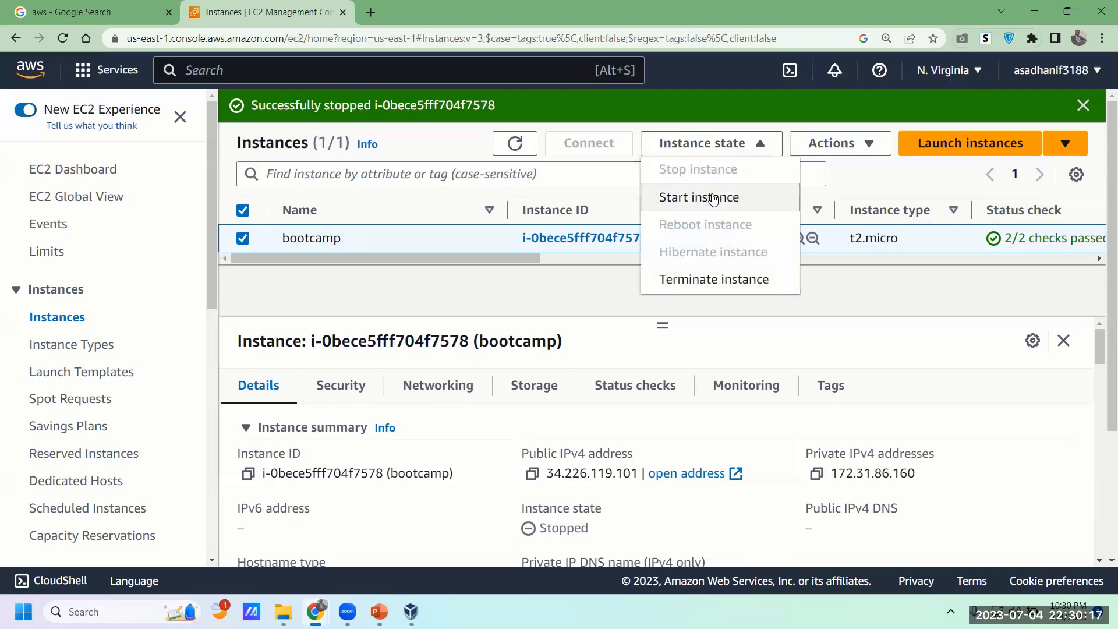
{"action": "left_click", "coordinate": [858, 284]}
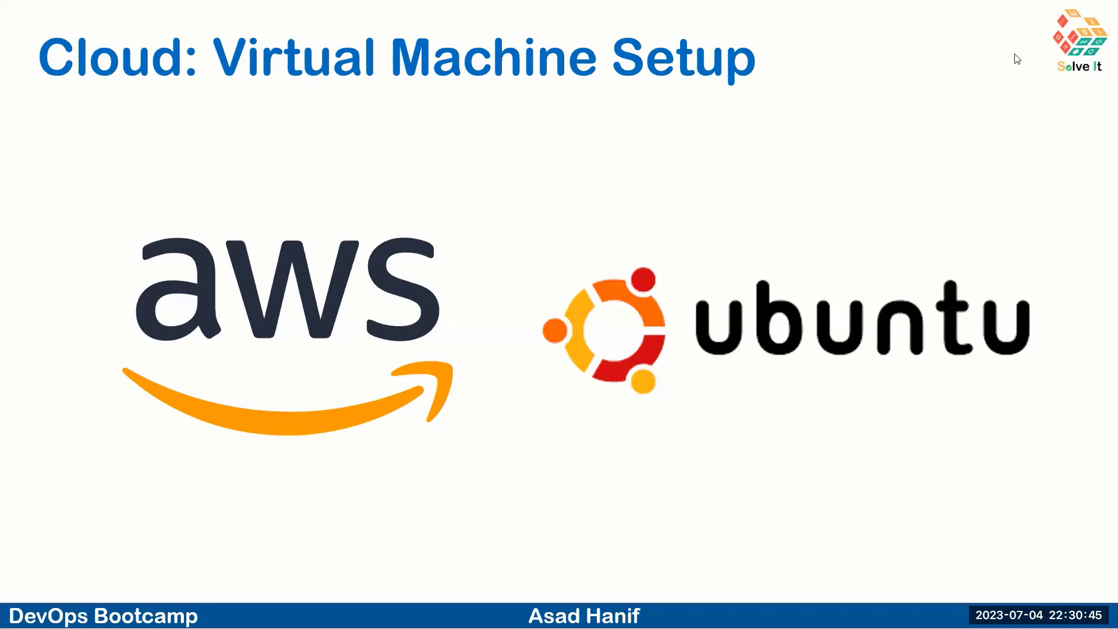
{"action": "key", "text": "Right"}
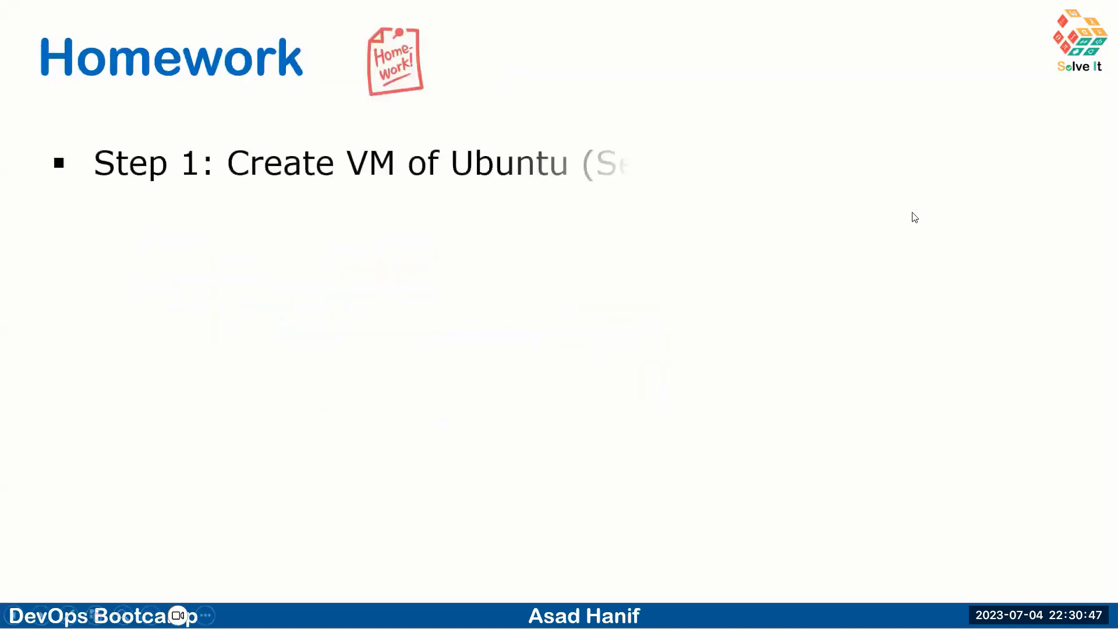